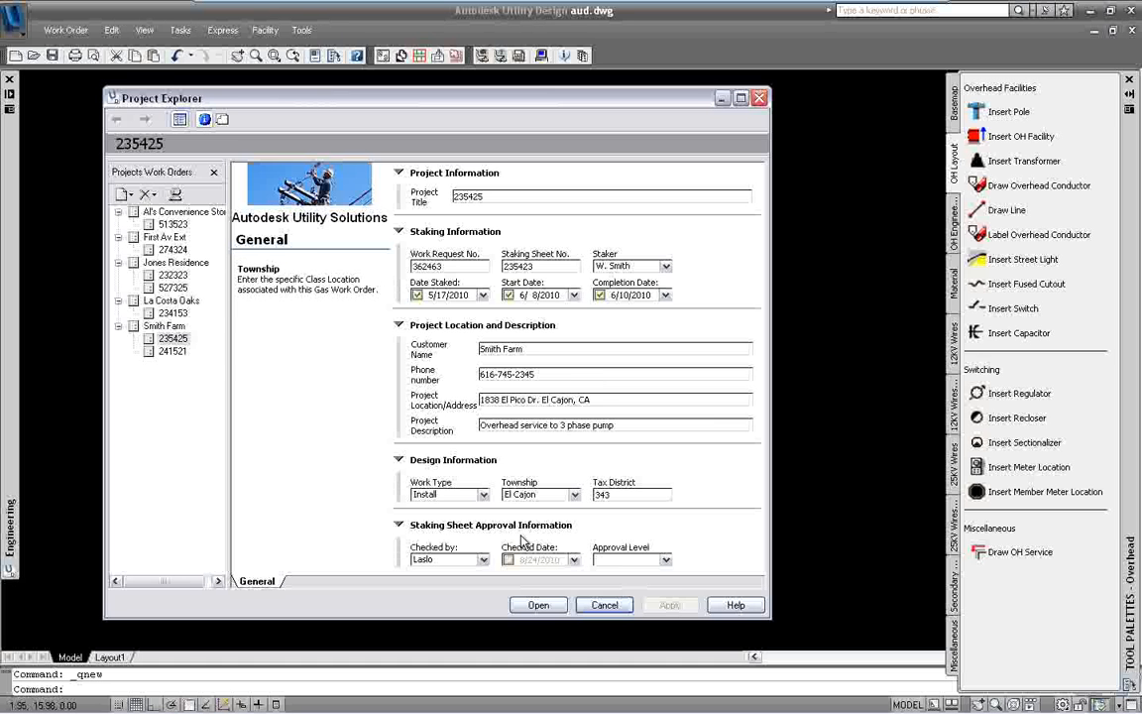
- Open the second work order of the Smith Farm project, discarding the changes to aud.dwg
click(172, 352)
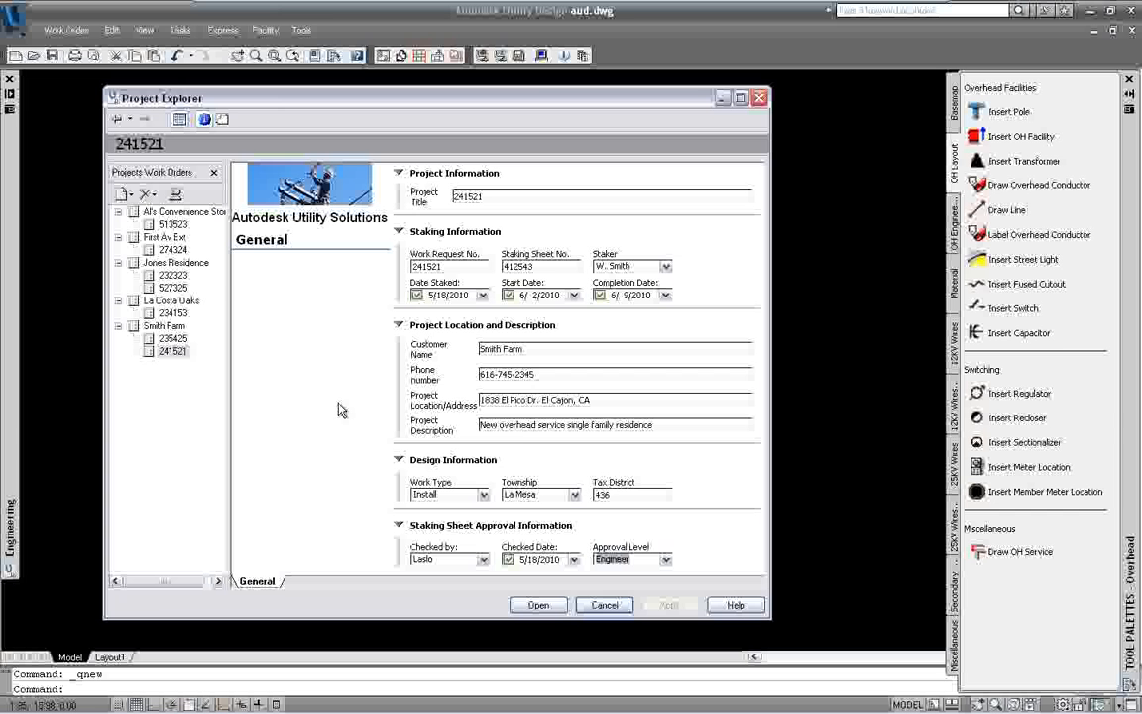
click(522, 426)
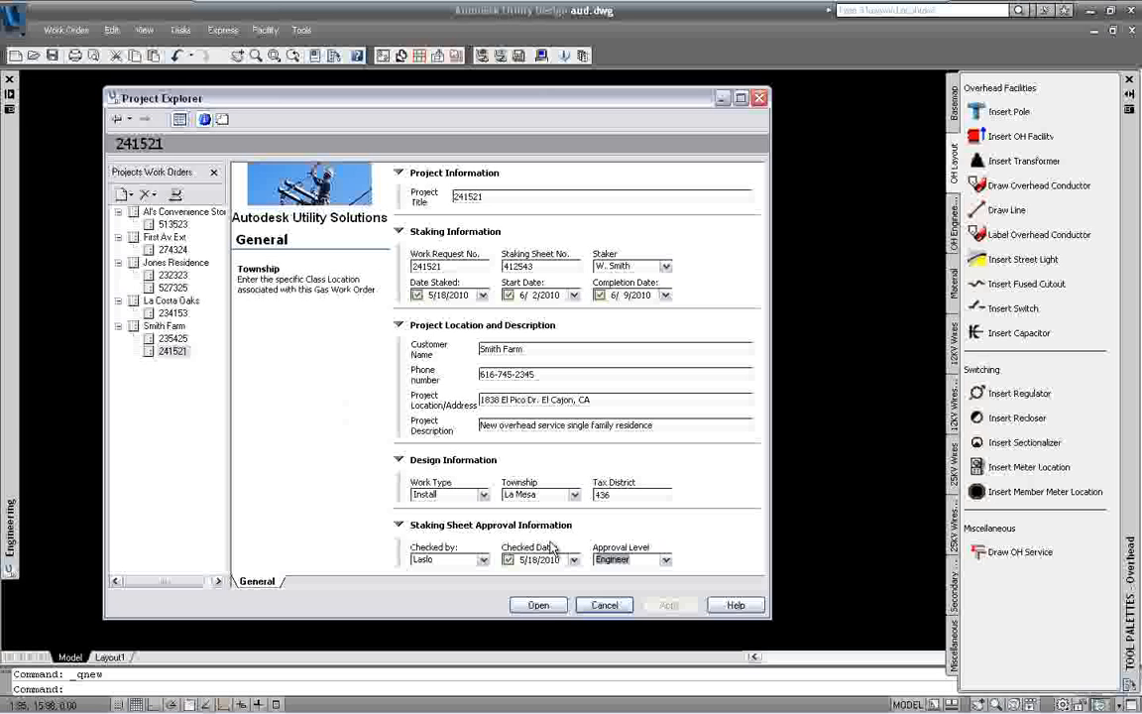
click(540, 606)
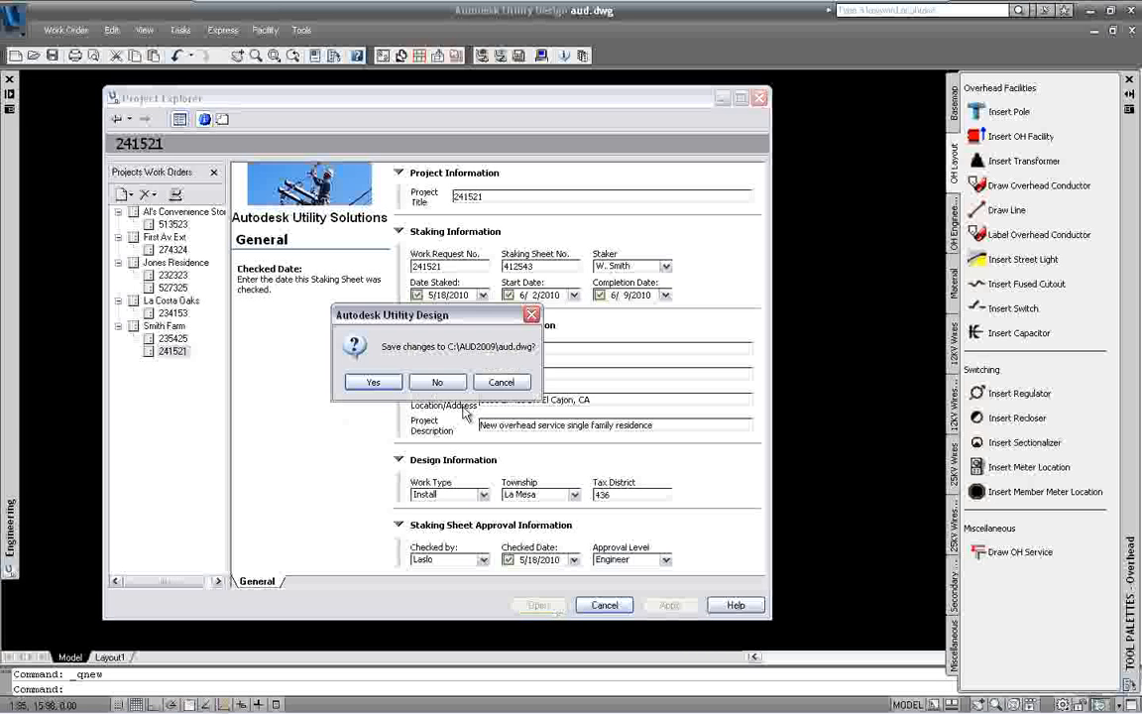
click(438, 383)
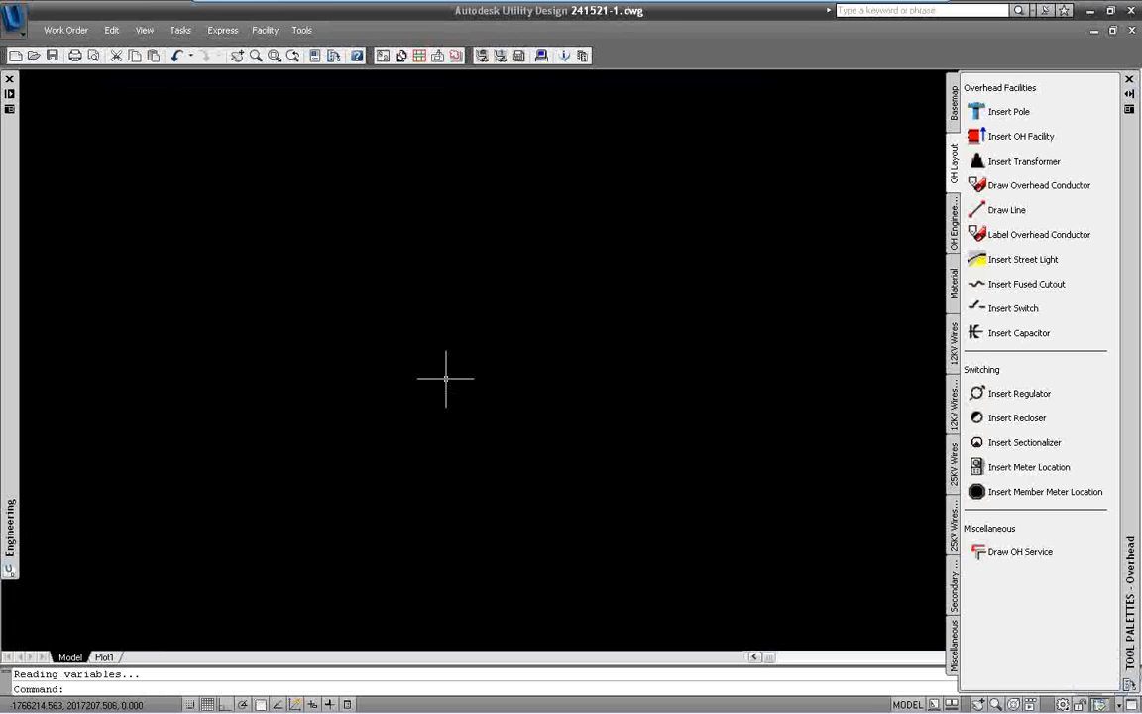
- Insert a single pole in the lower-left area of the empty drawing
click(997, 117)
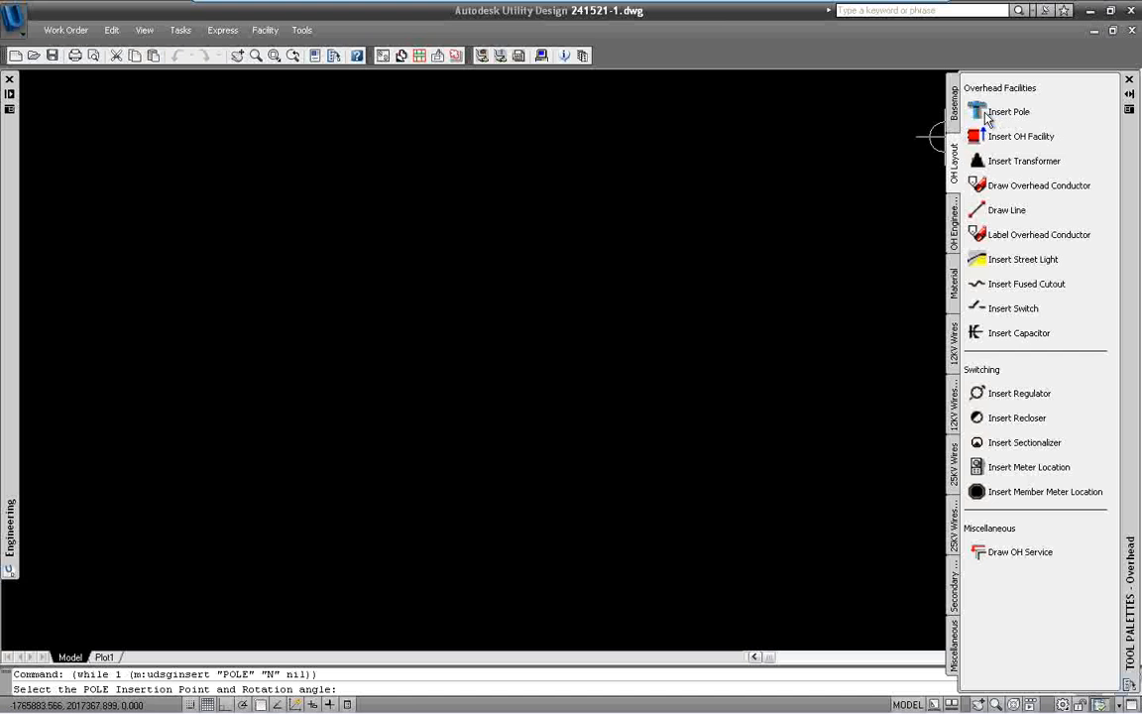
click(95, 525)
click(206, 507)
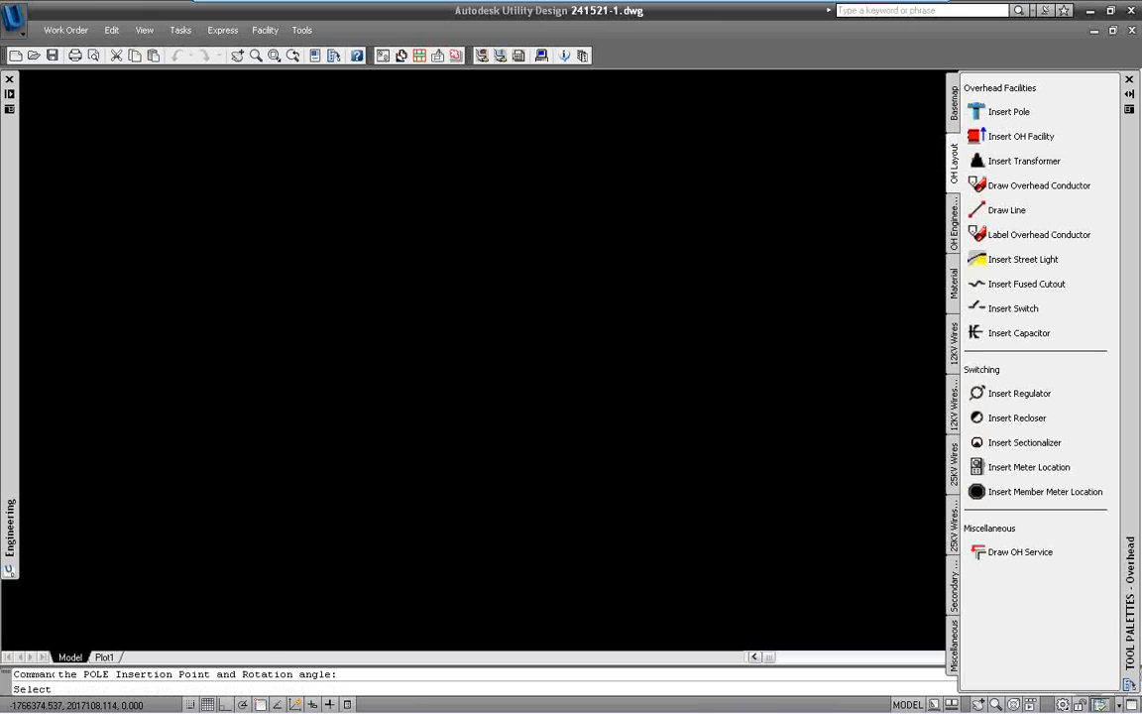
key(Escape)
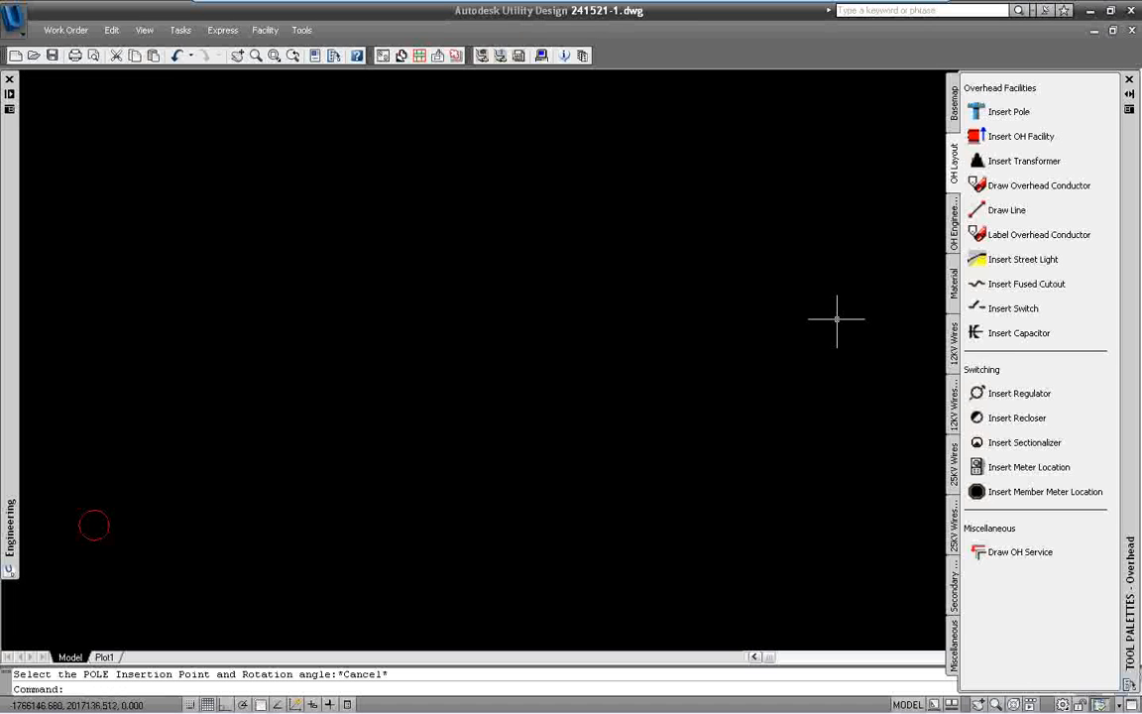
- Draw a 240-unit span of single-phase 12KV 1/0 ACSR primary with neutral from the pole's right edge, running almost horizontally to the right
click(954, 339)
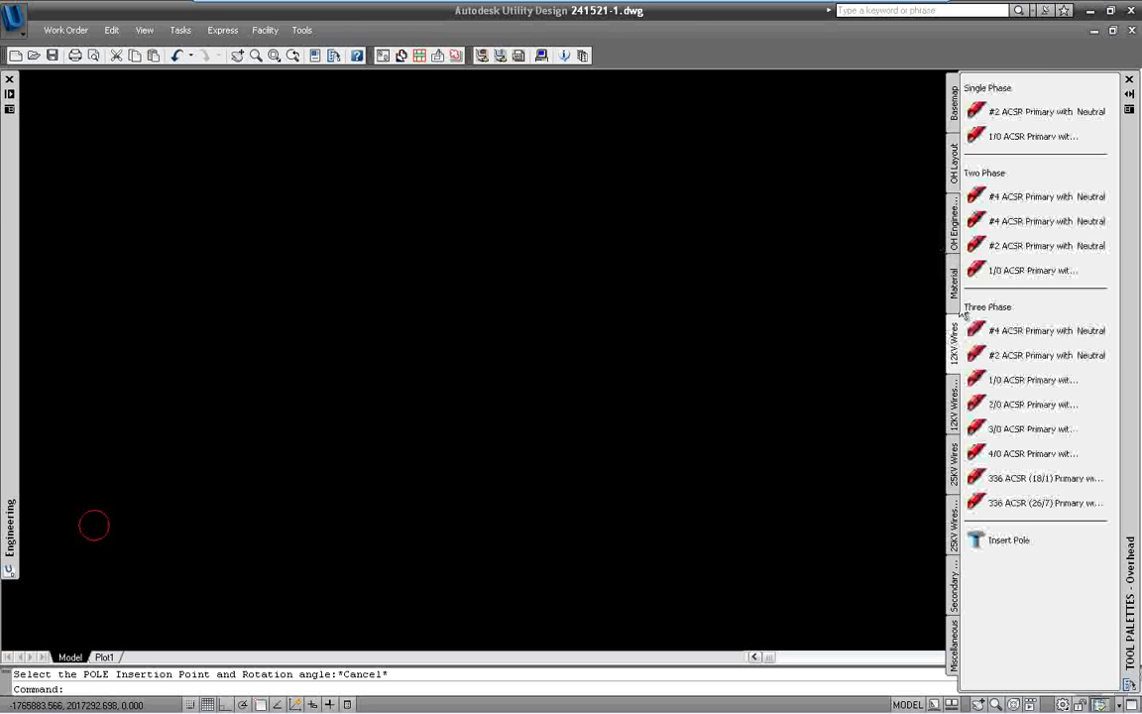
click(994, 142)
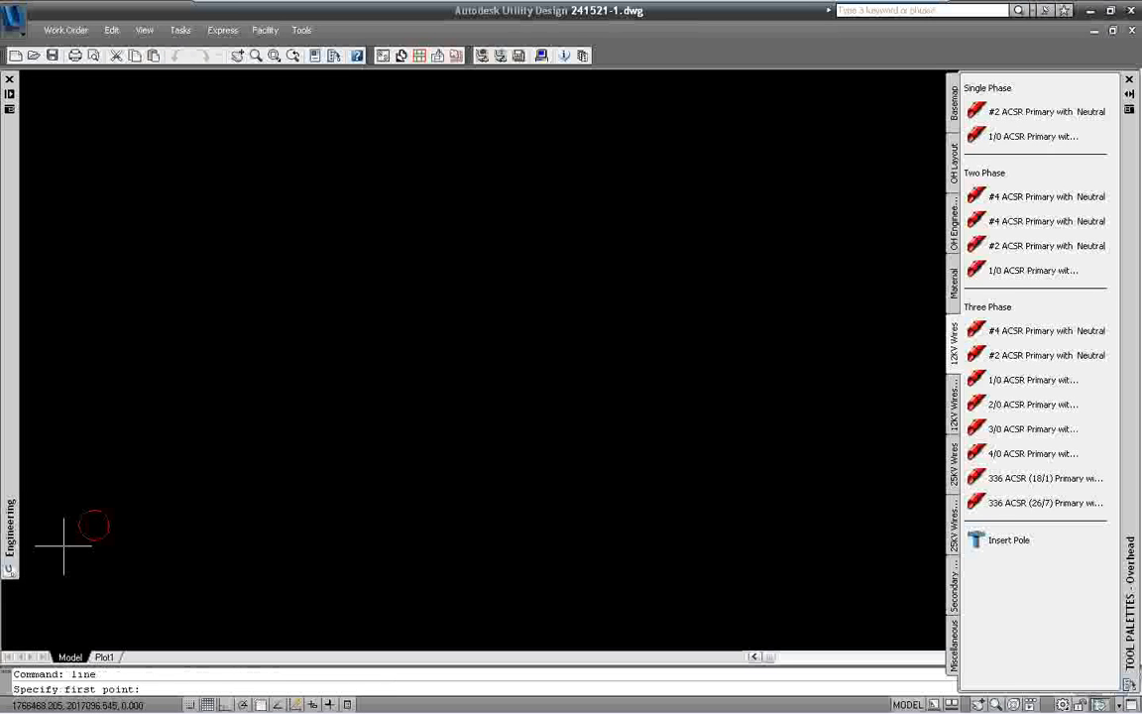
click(109, 524)
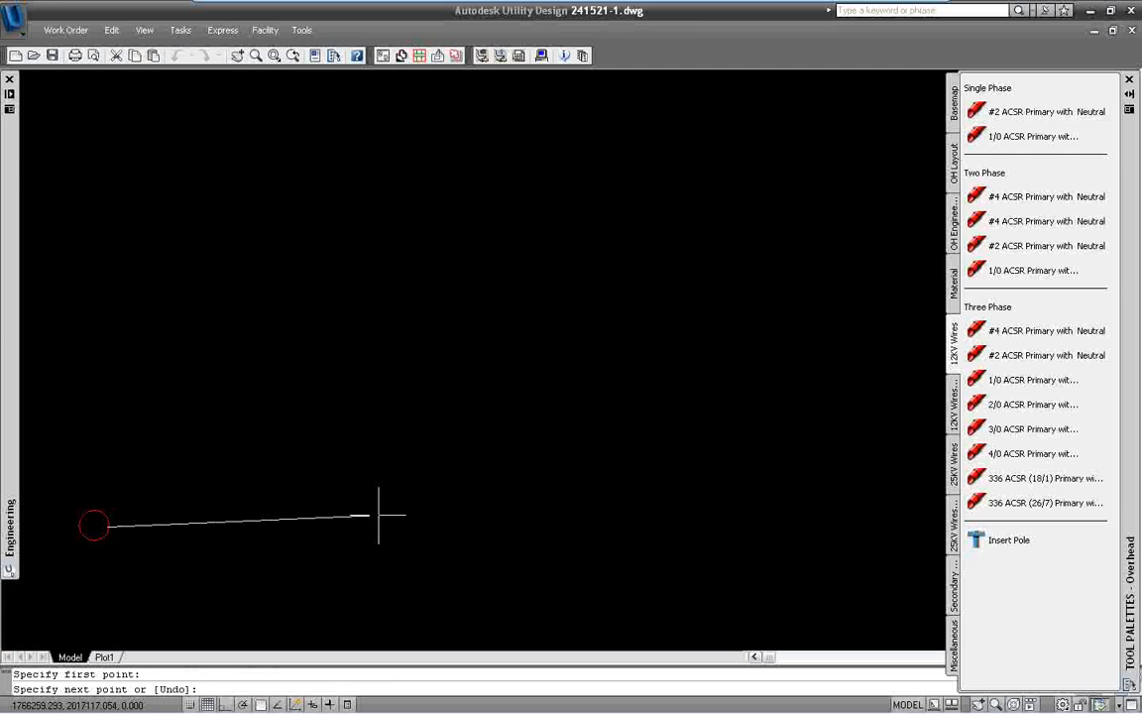
text(240)
key(Return)
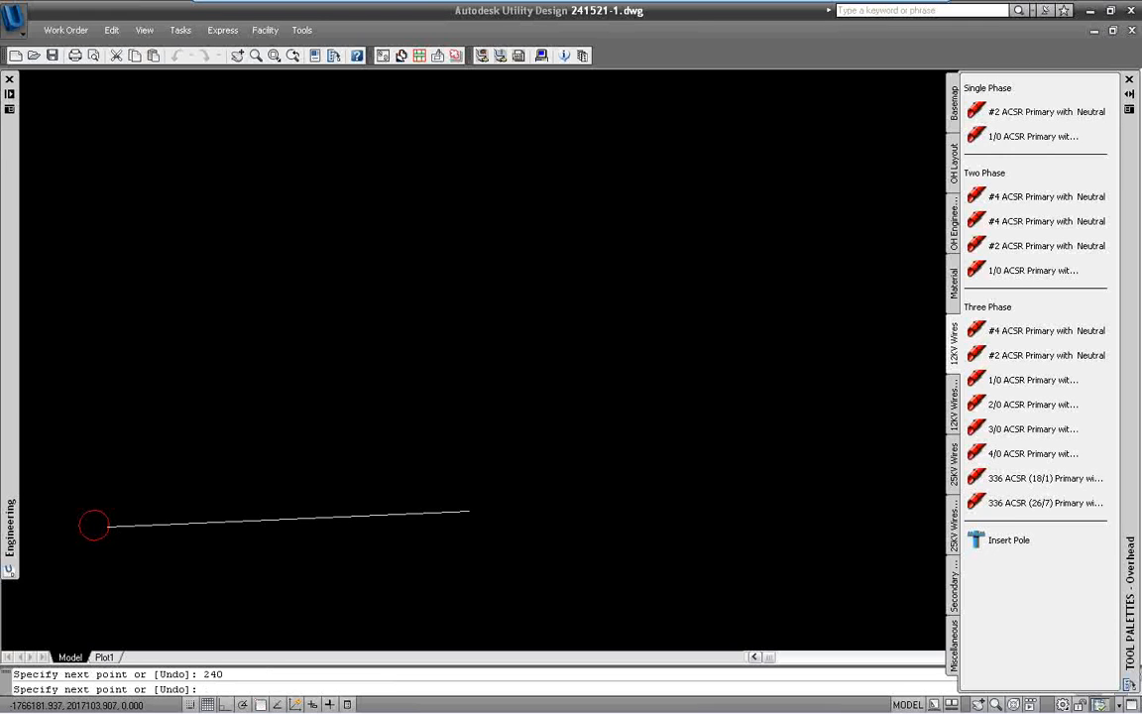
key(Return)
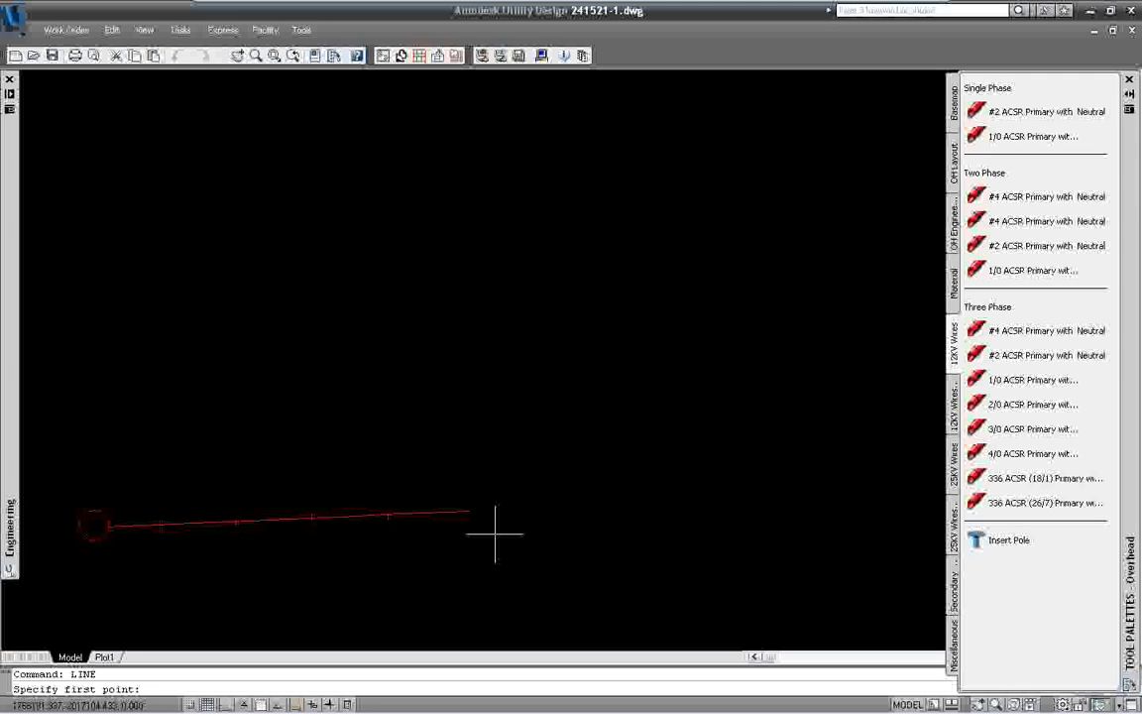
- Insert a second pole at the free right end of the 240-unit wire span
click(1006, 540)
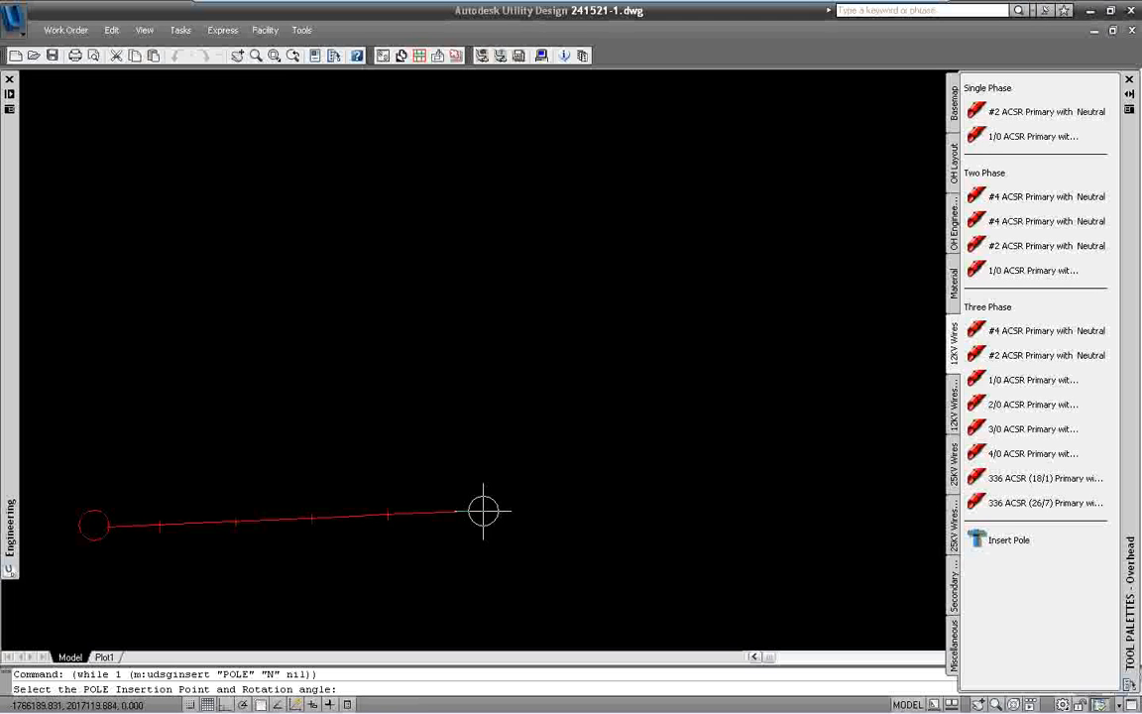
click(482, 510)
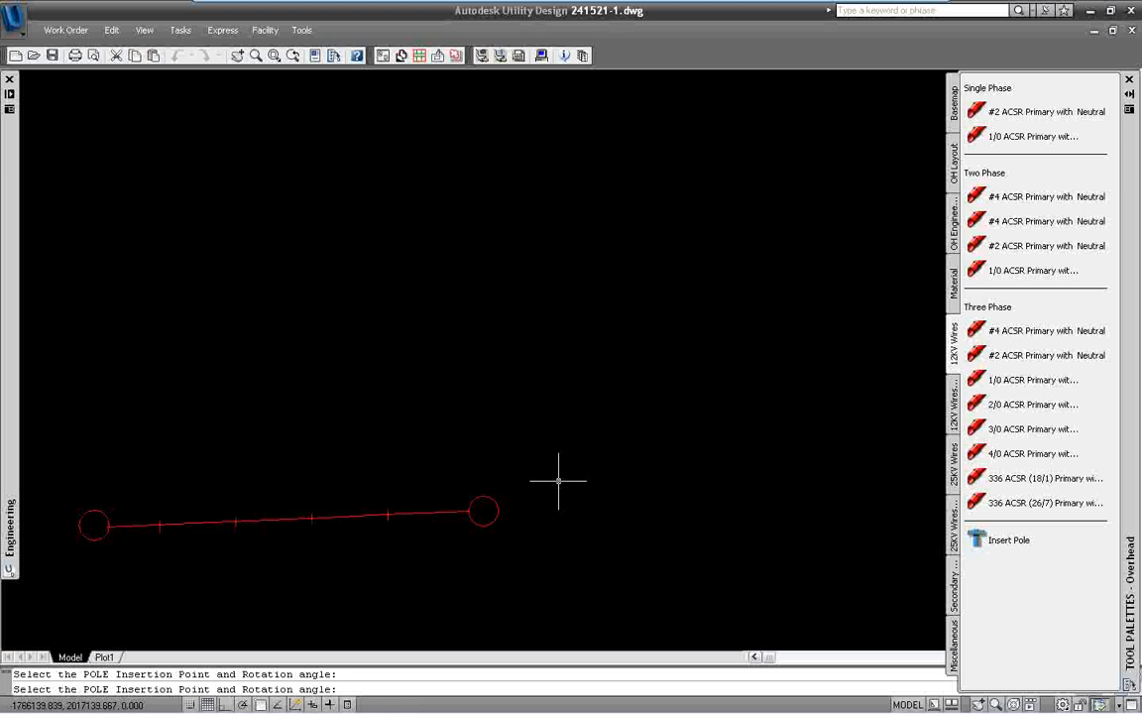
key(Escape)
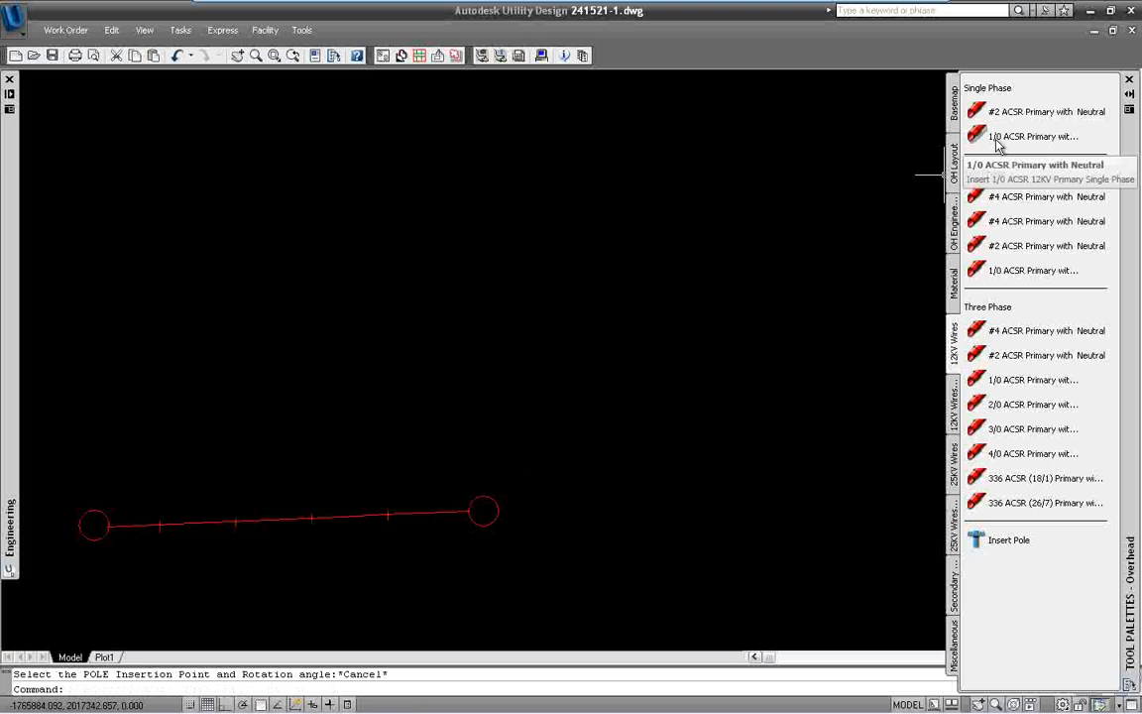
- Draw a 190-unit single-phase 1/0 ACSR primary span steeply upward from the second pole, and insert a third pole at its upper end
click(487, 496)
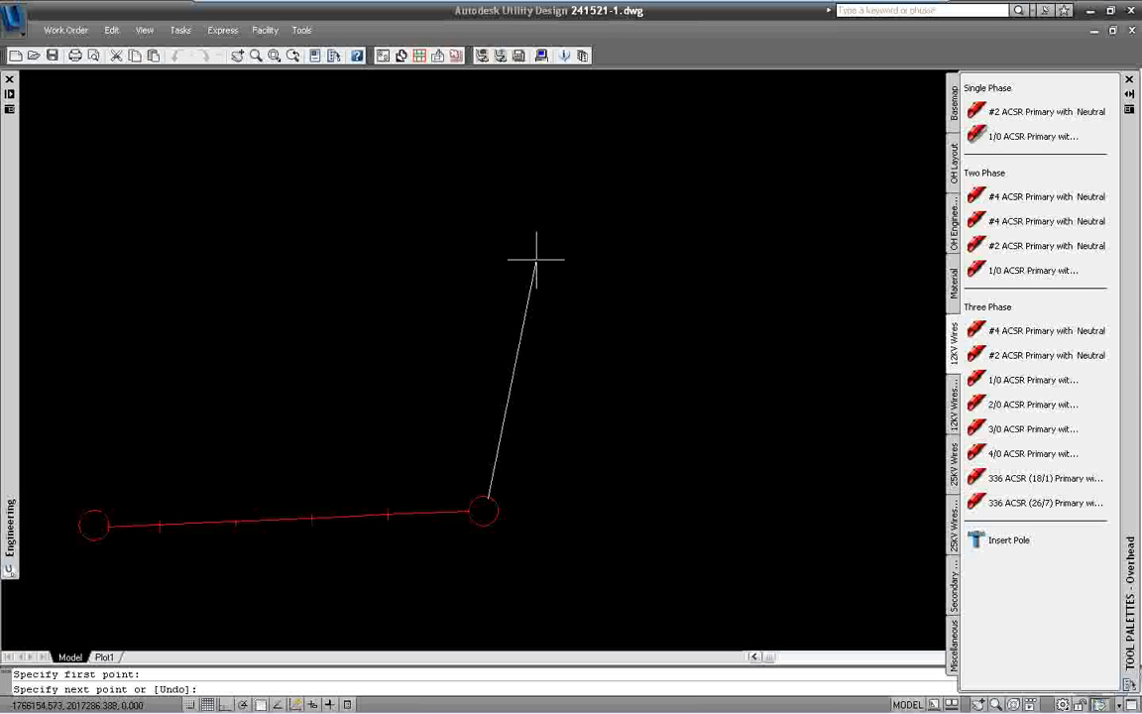
text(190)
key(Return)
key(Return)
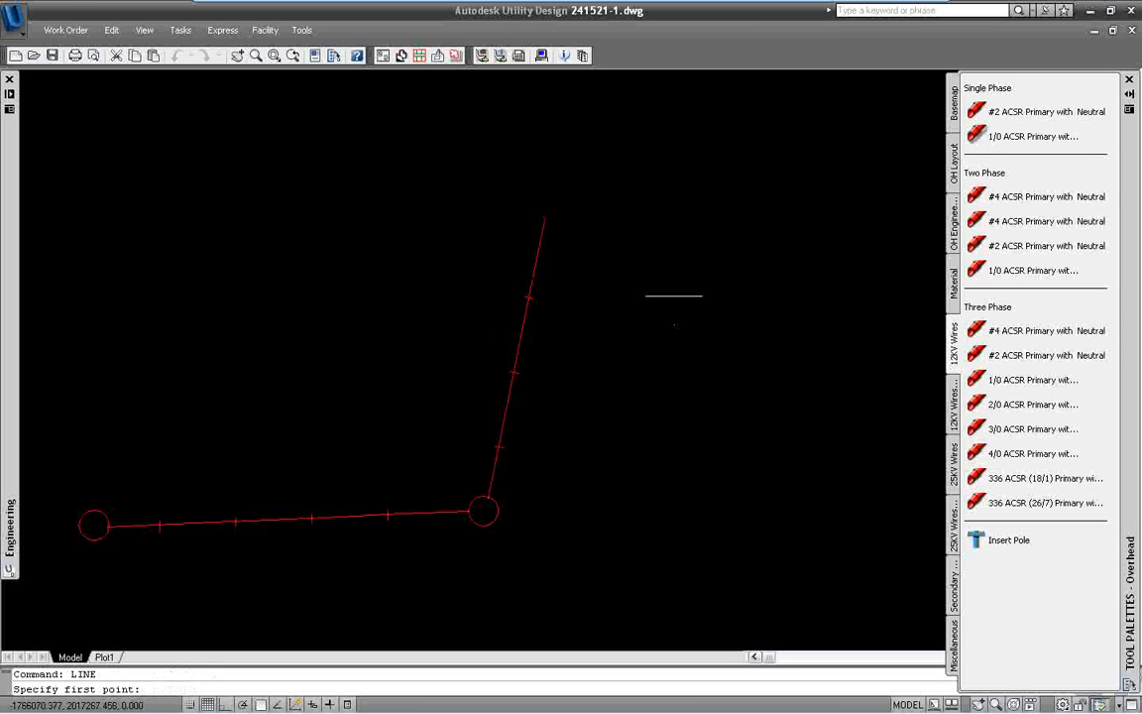
click(998, 541)
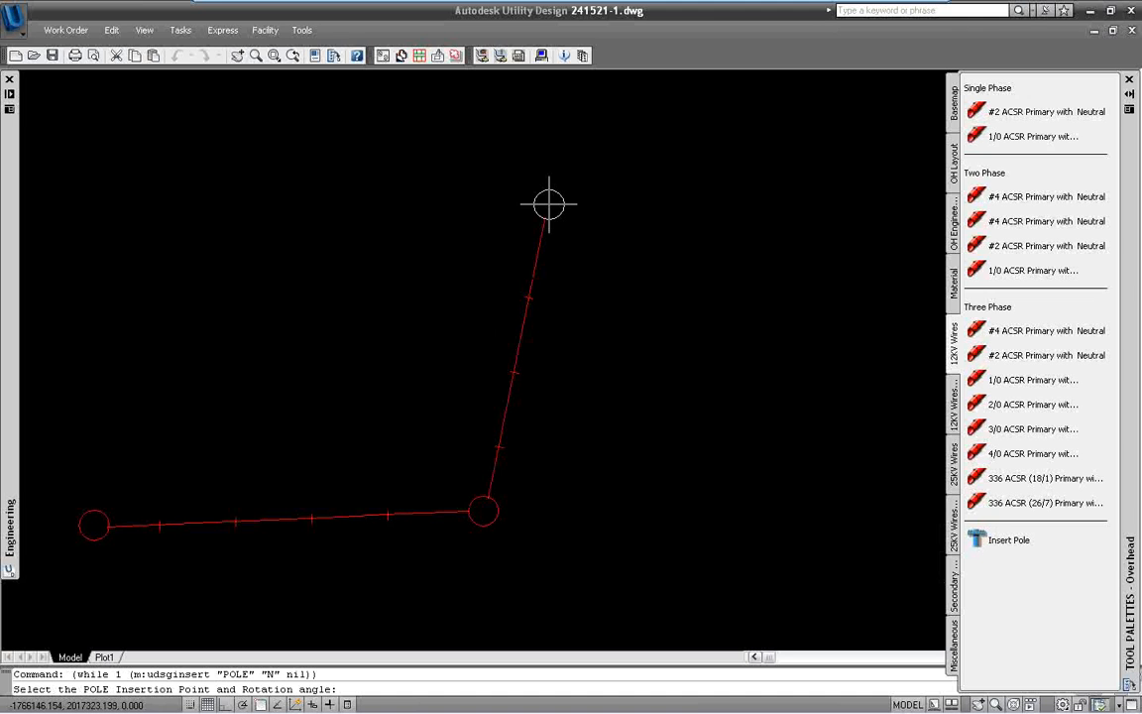
click(551, 206)
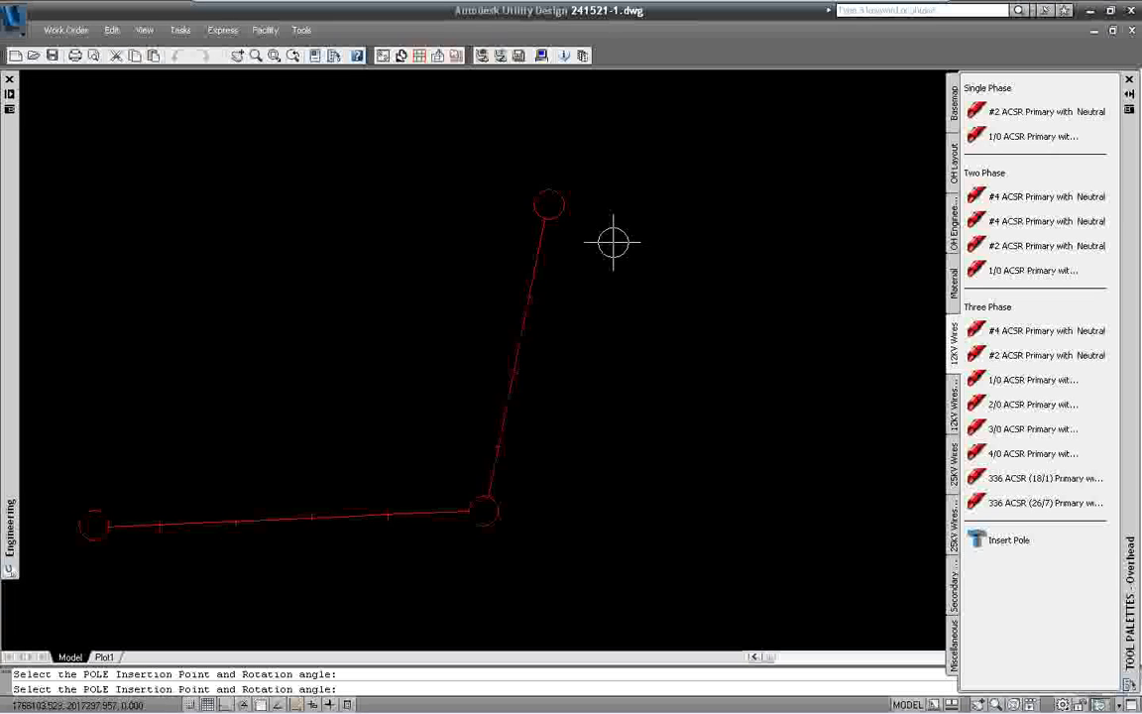
- Inspect the facility information of the steep overhead wire and of the middle pole
click(564, 57)
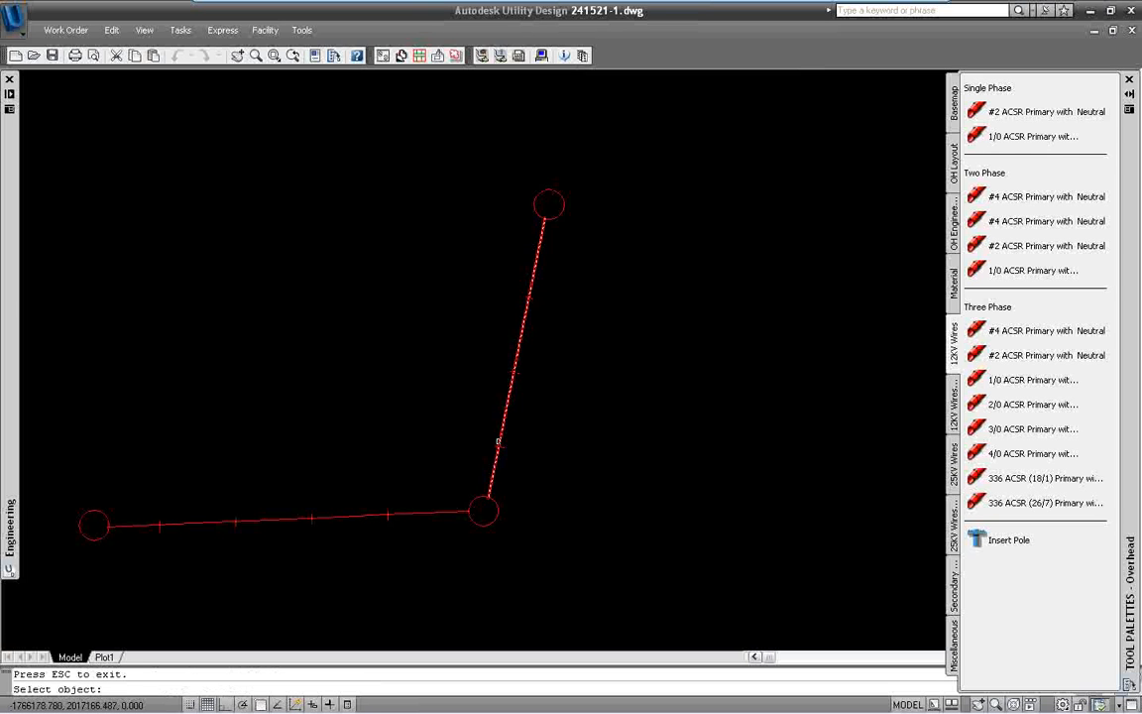
click(498, 441)
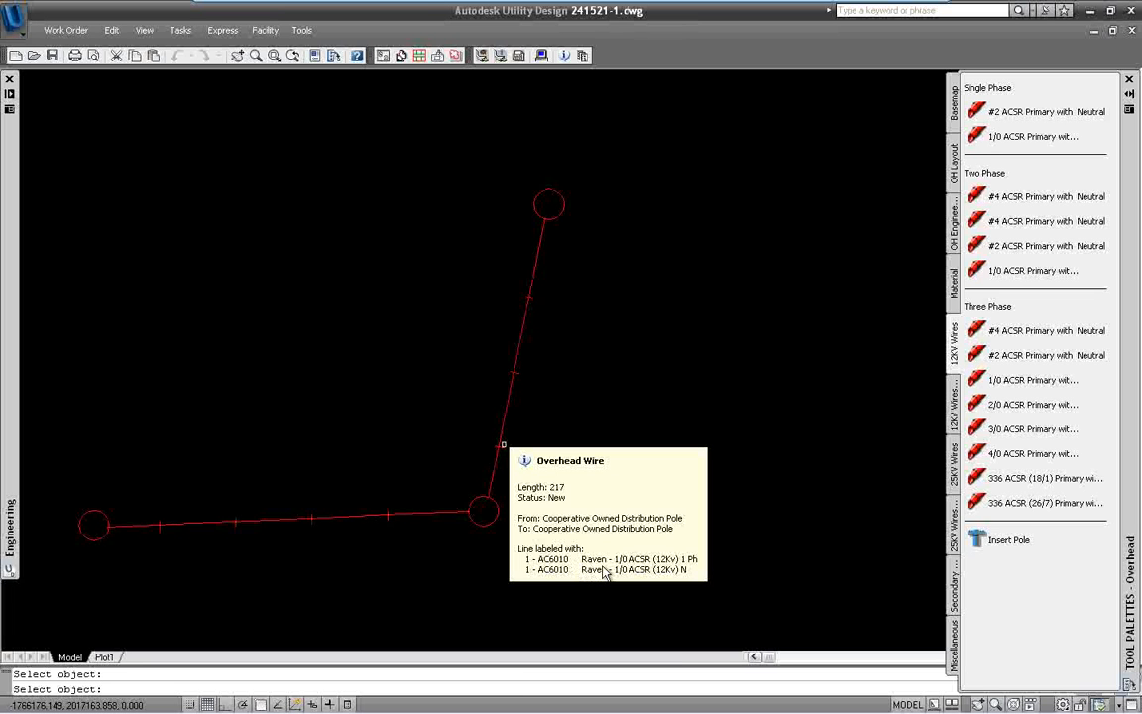
mouse_move(489, 523)
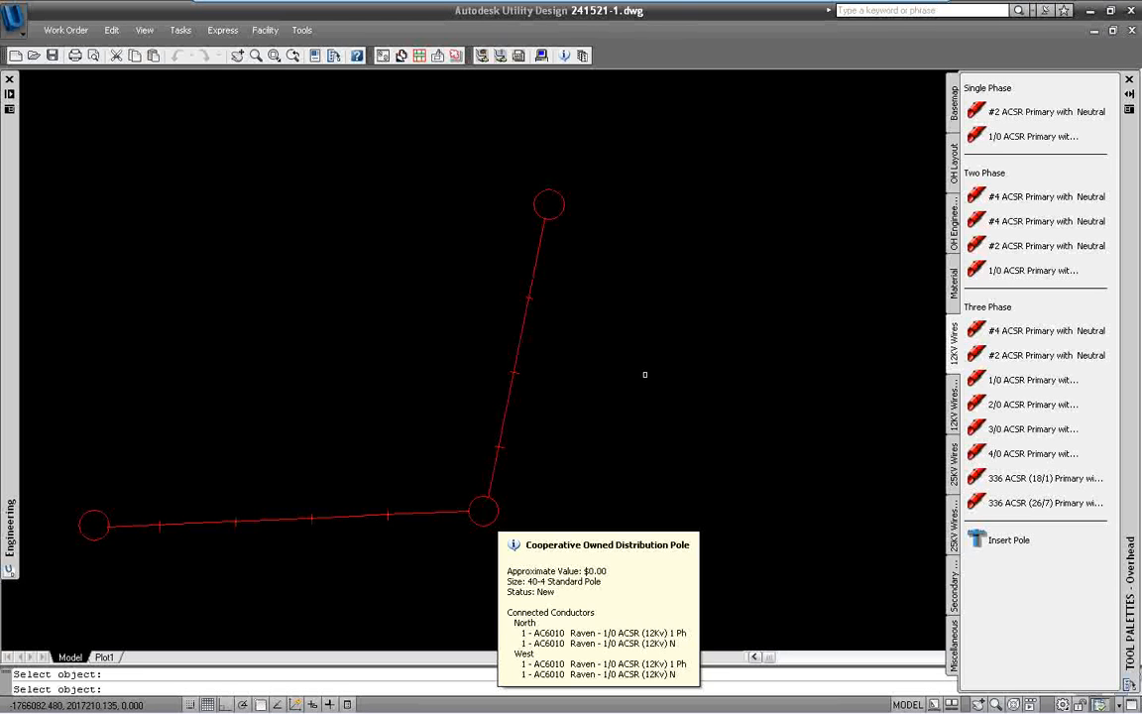
key(Escape)
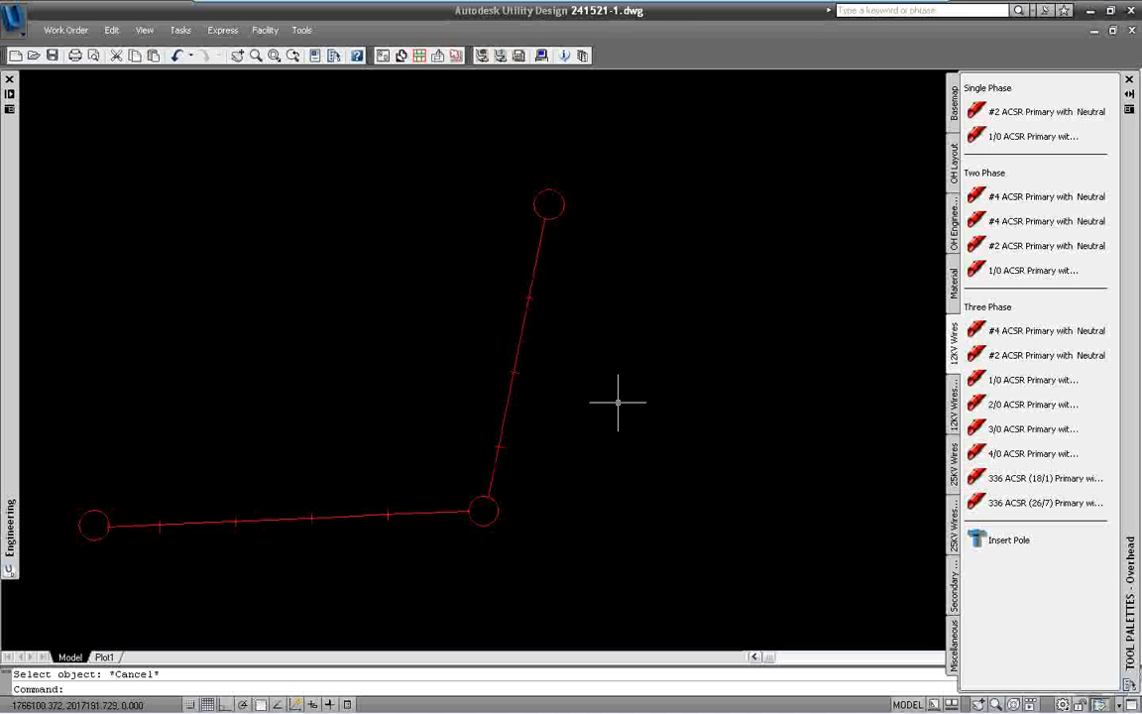
- Minimize the virtual machine window to show the host desktop
mouse_move(922, 8)
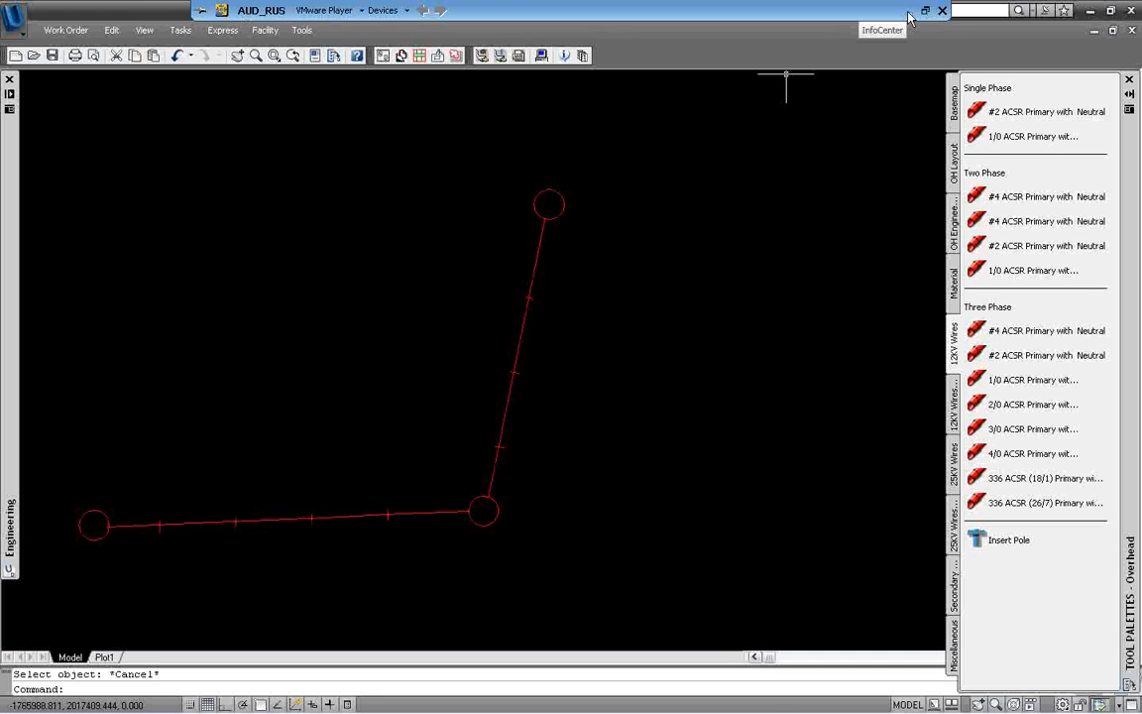
click(910, 14)
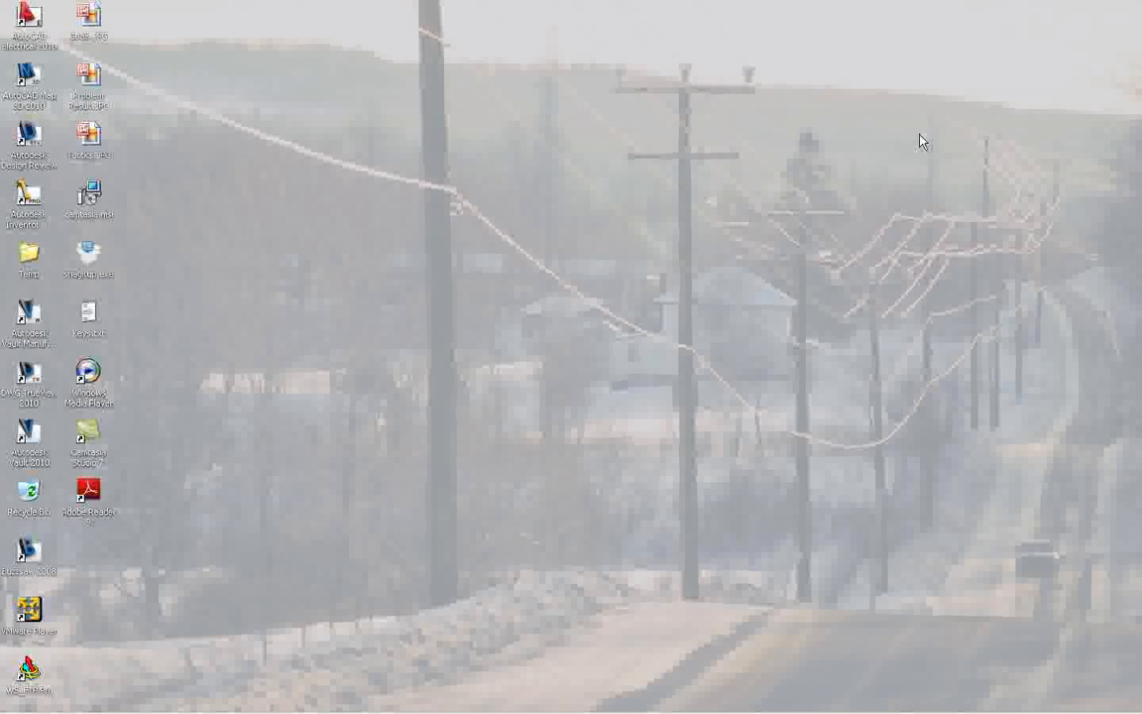
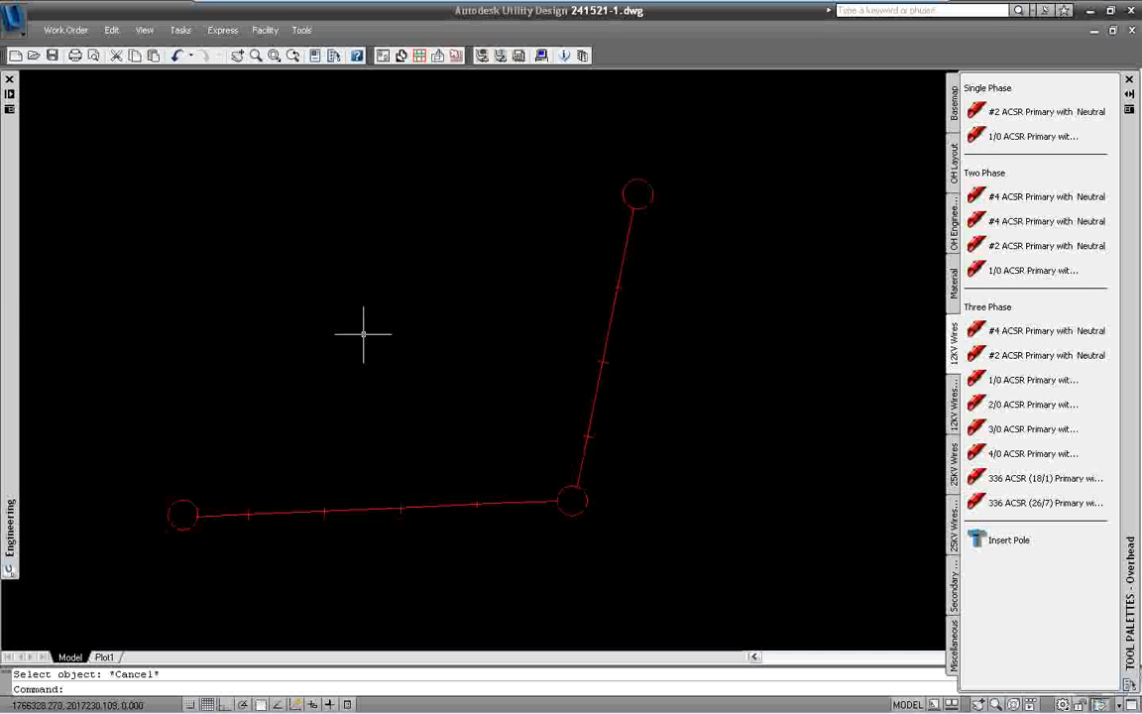
- Run a sag analysis with the Ruling Span option off on the near-horizontal wire span between the two lower poles
mouse_move(15, 295)
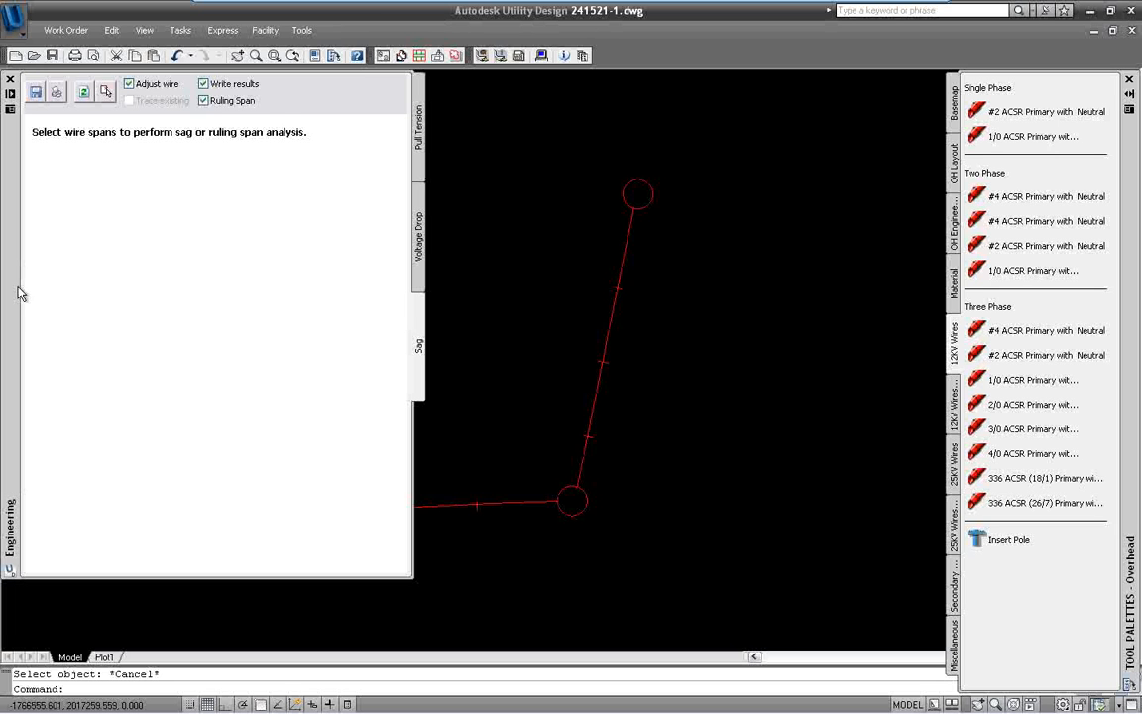
click(205, 103)
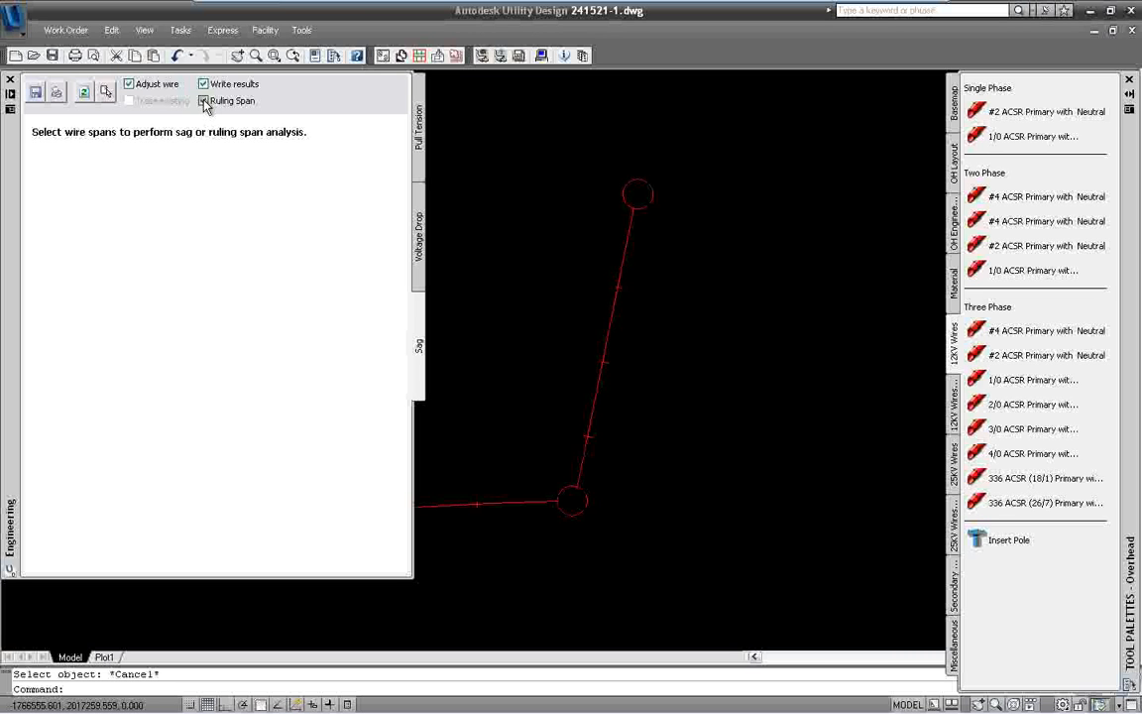
click(203, 101)
click(106, 91)
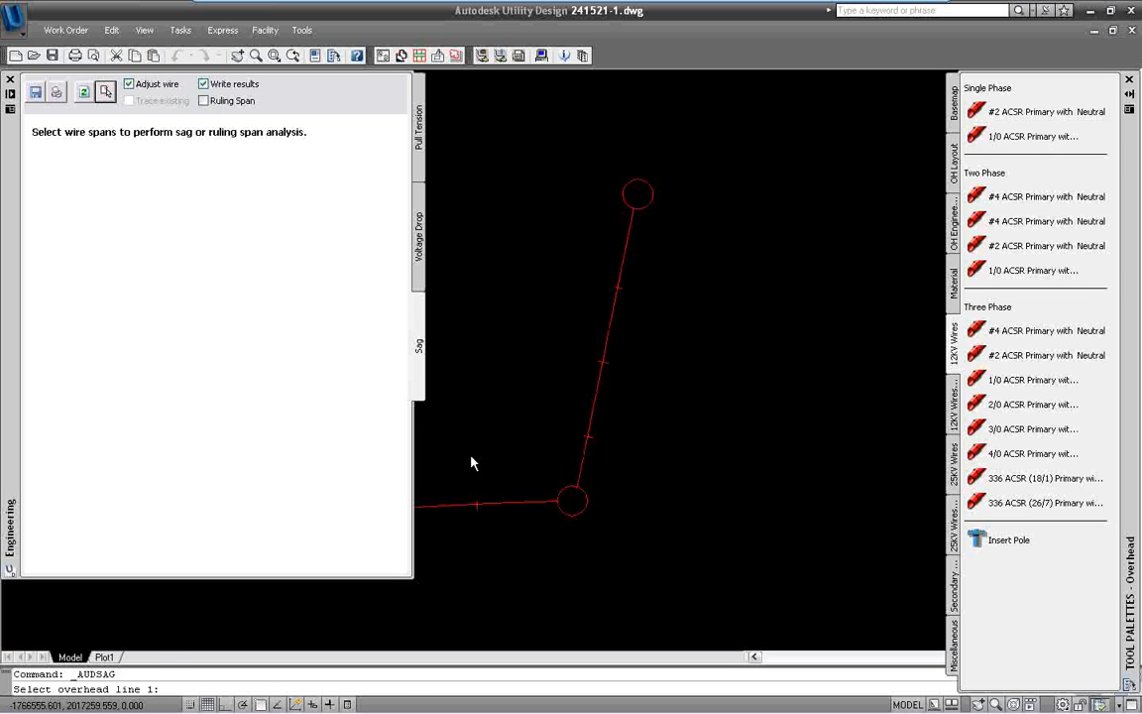
click(470, 502)
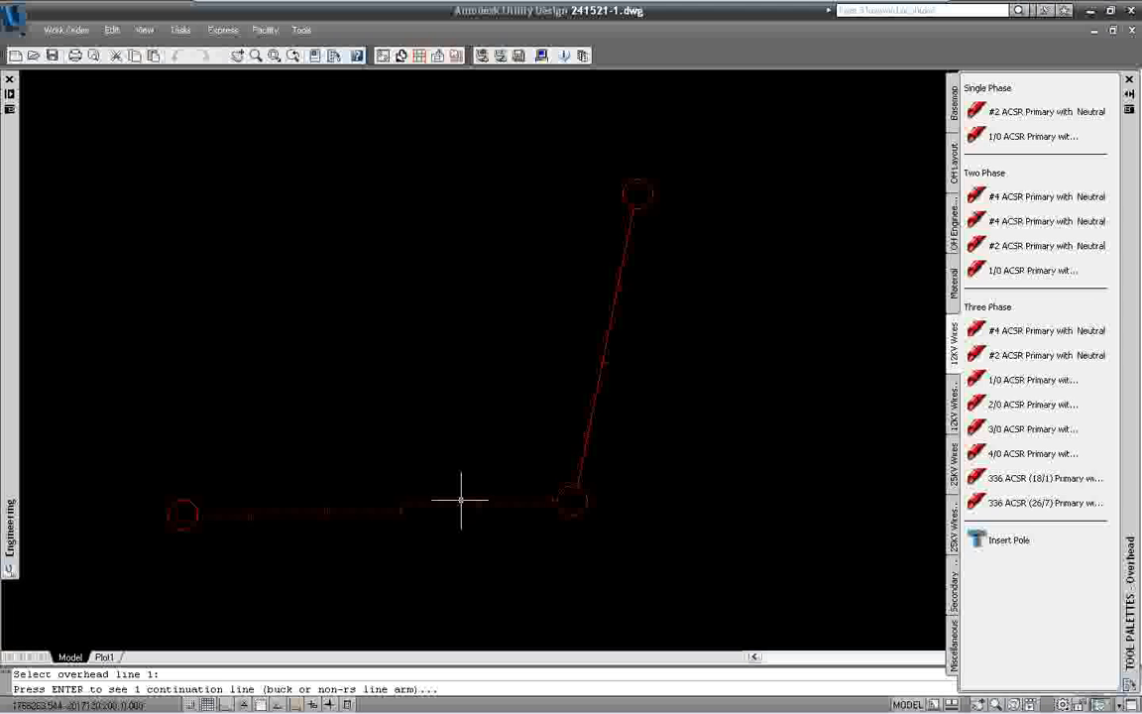
key(Return)
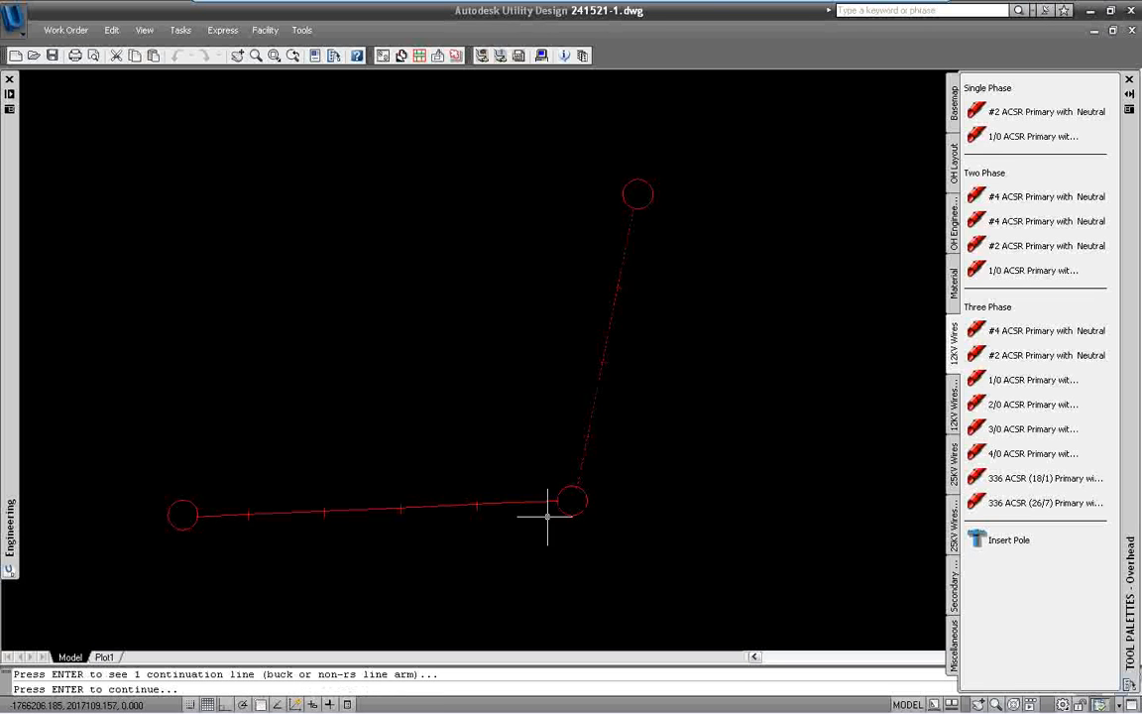
key(Return)
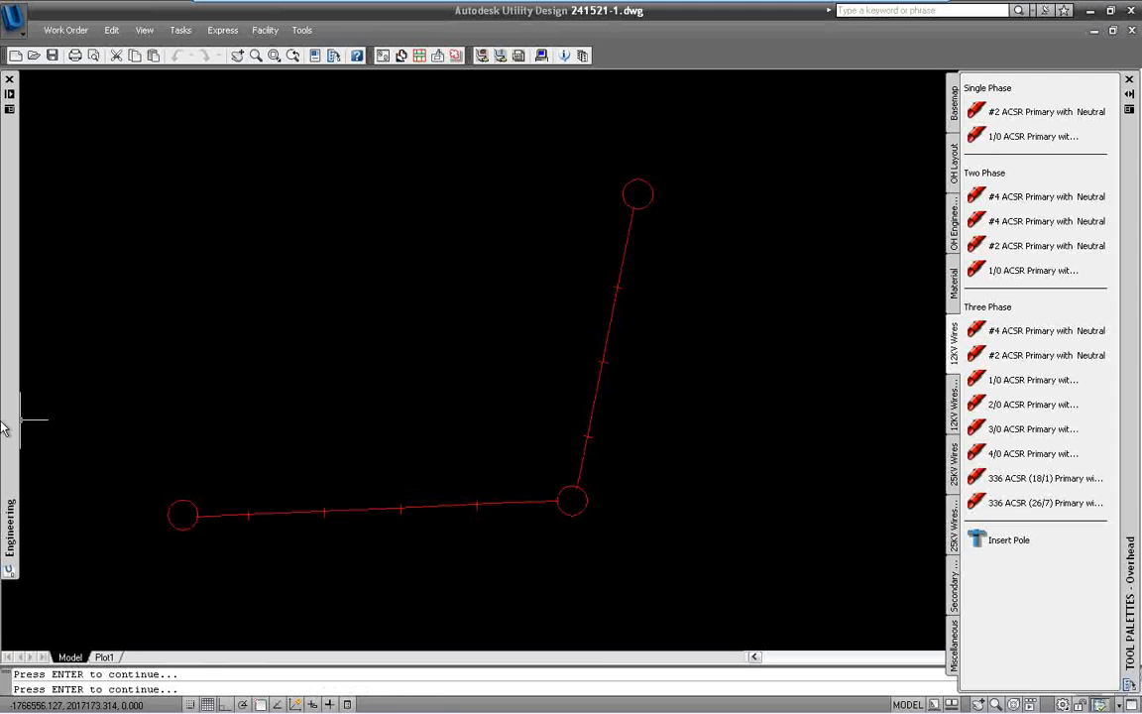
- Examine the sag analysis results for Level 1 Span 1, including its crossarm data for both poles
mouse_move(8, 422)
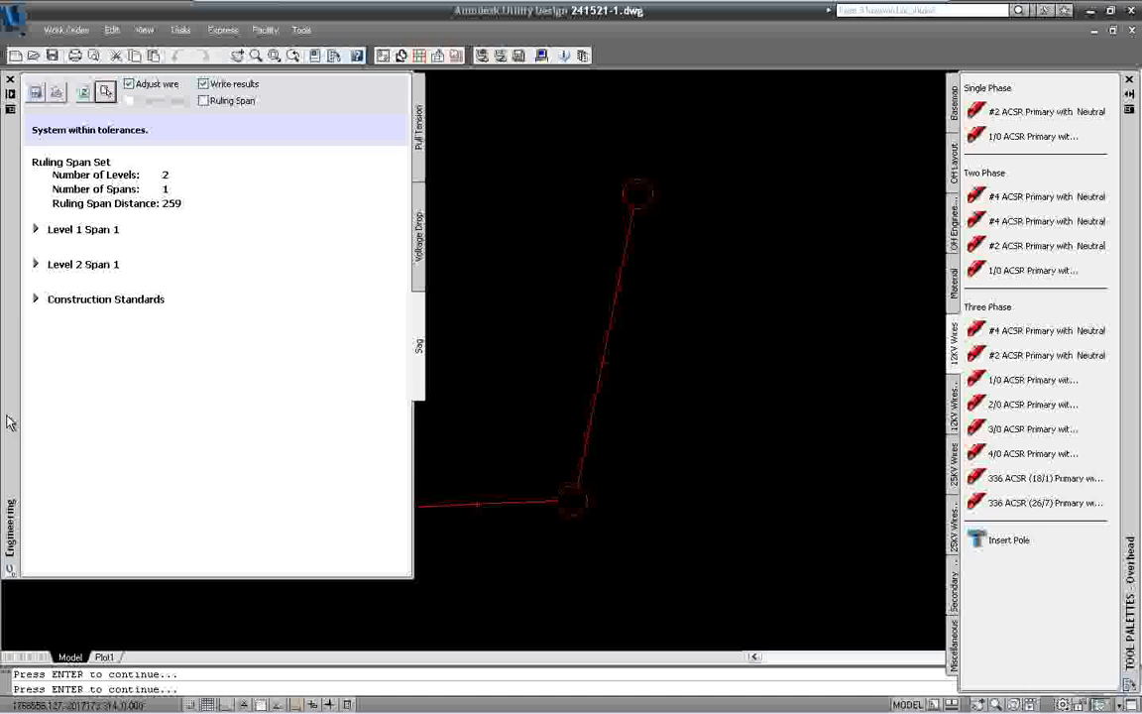
click(87, 230)
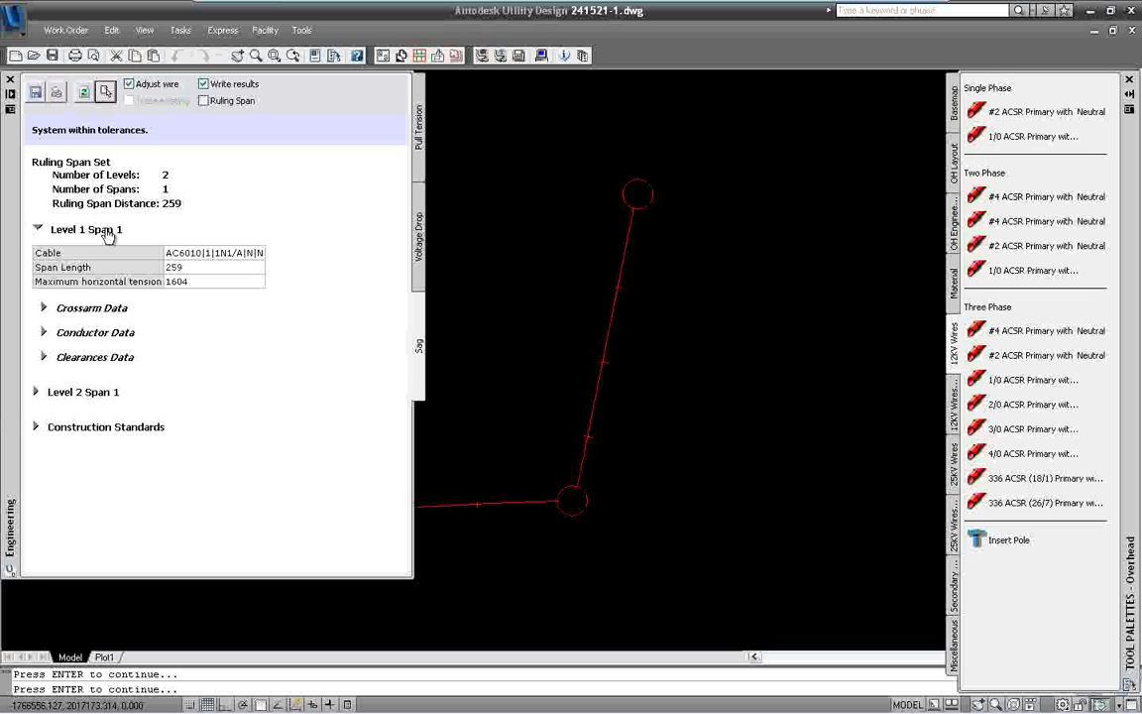
click(112, 313)
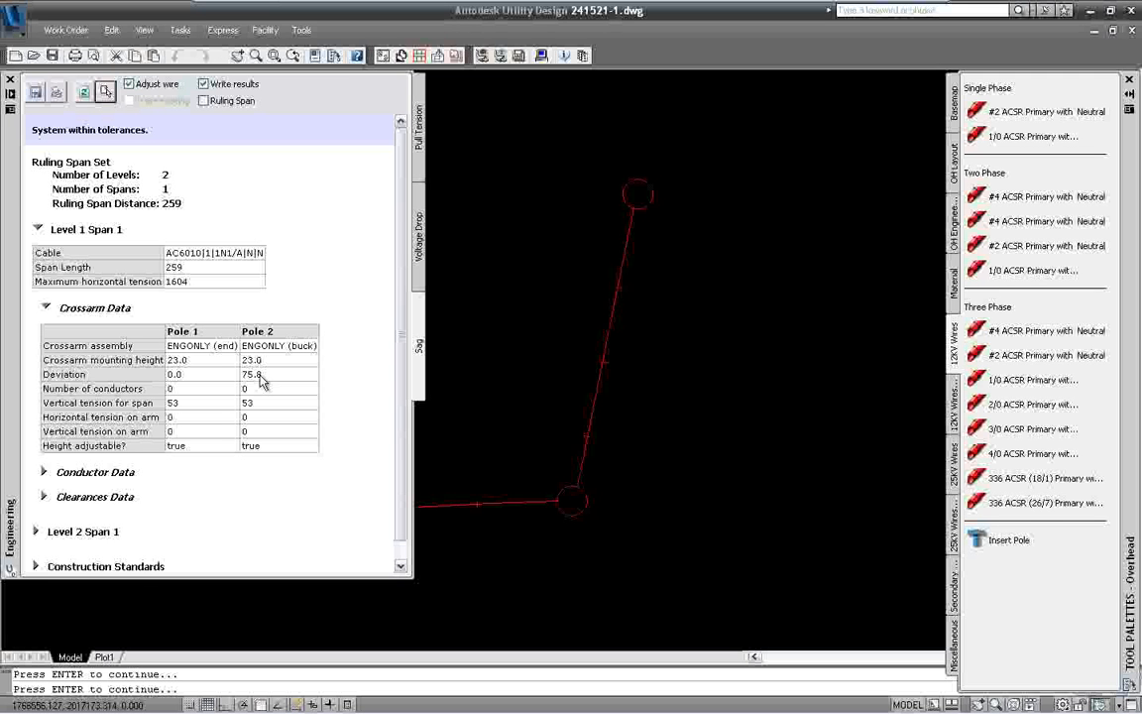
- Examine the Level 1 Span 1 conductor and clearances data and the Level 2 Span 1 results, and close the sag analysis
click(123, 474)
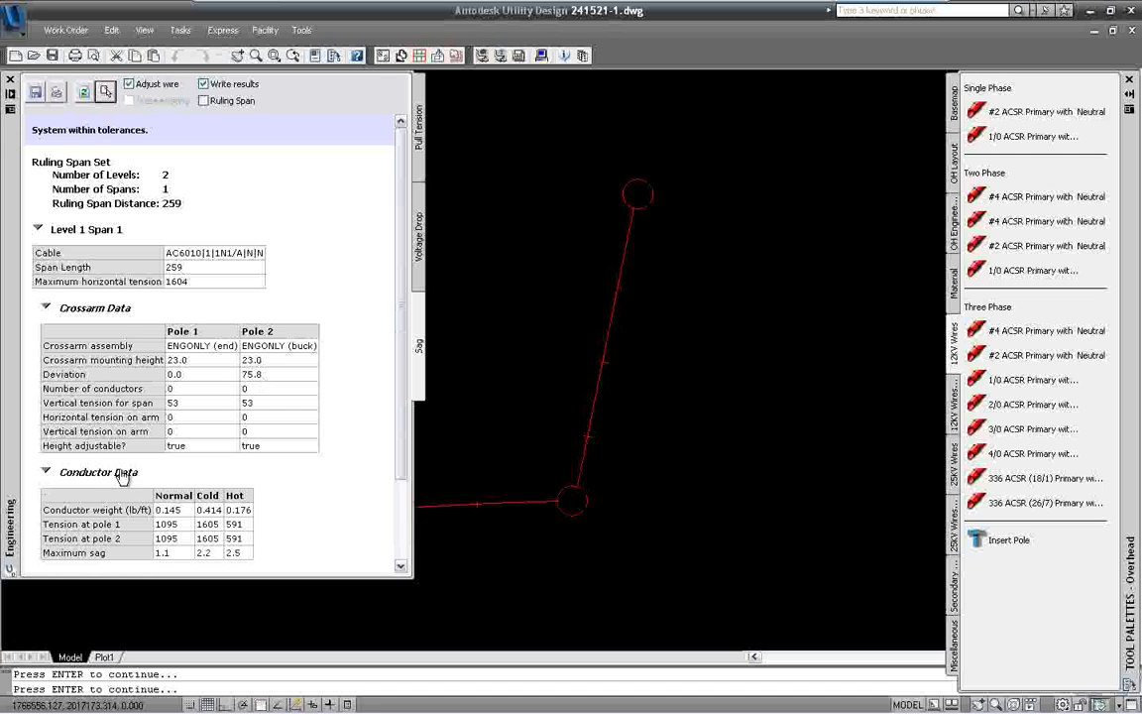
scroll(395, 405, down, 1)
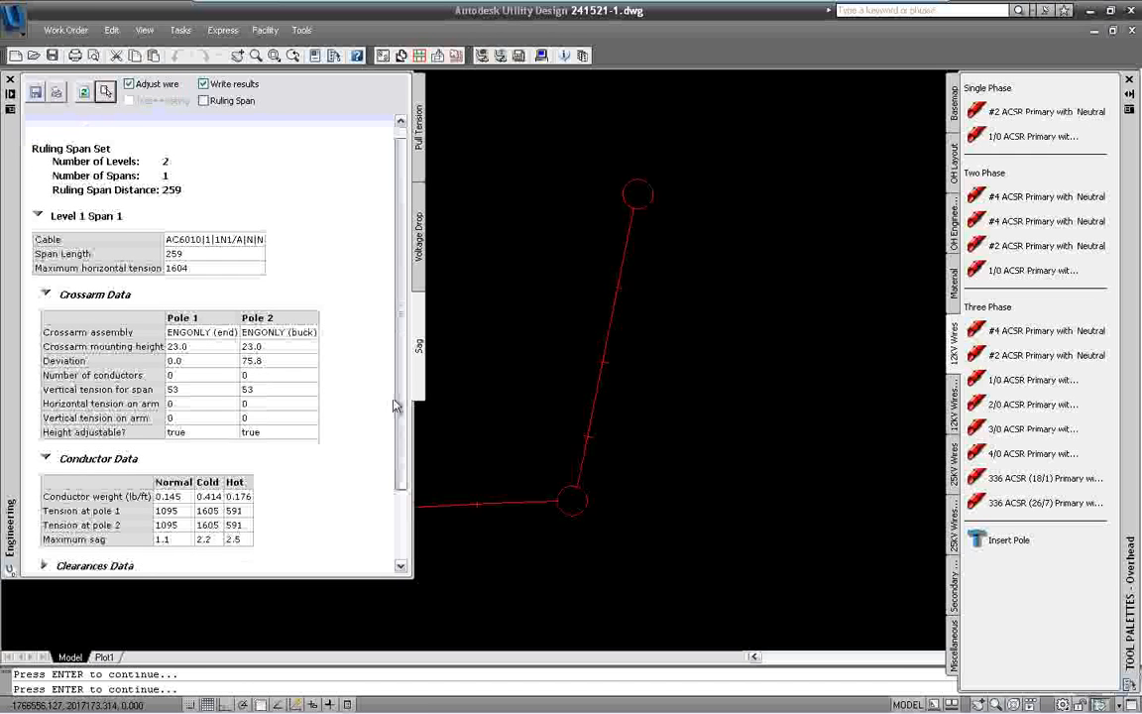
scroll(321, 463, down, 3)
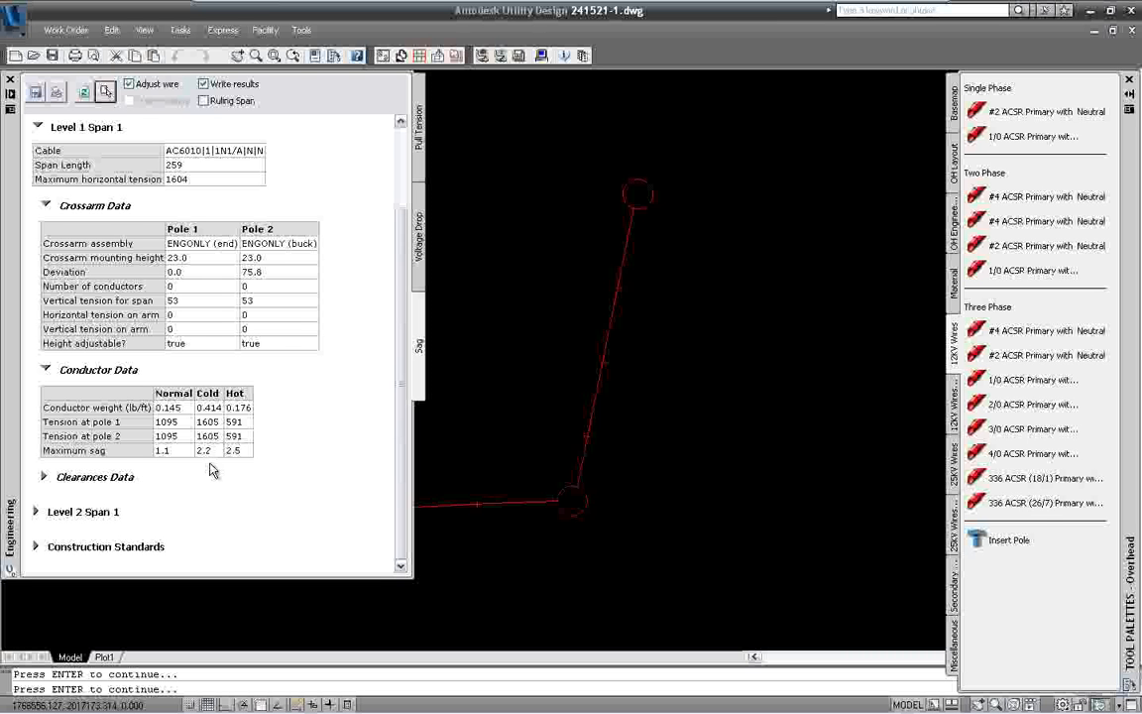
click(116, 484)
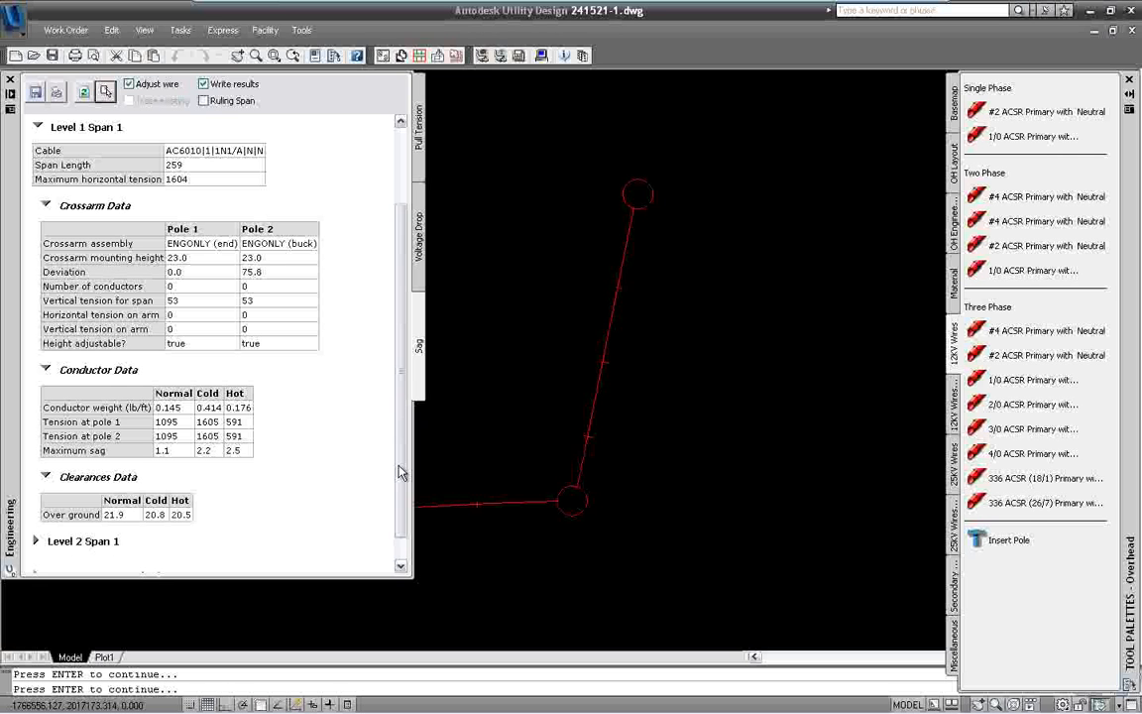
scroll(290, 572, down, 1)
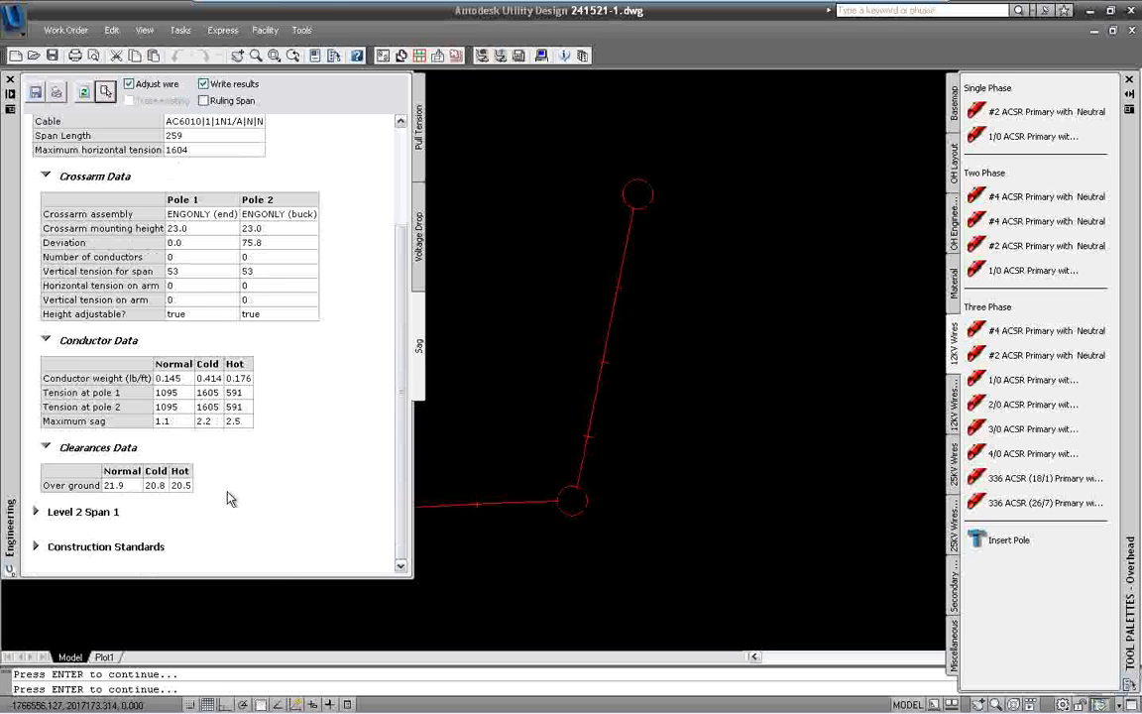
click(110, 515)
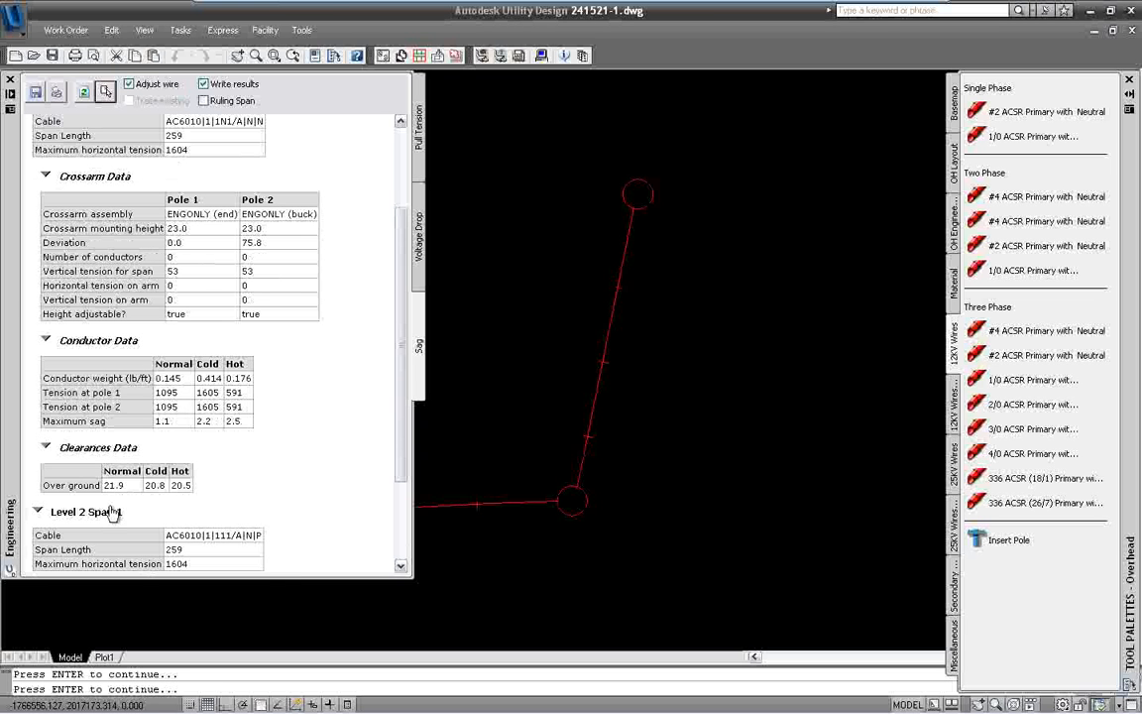
scroll(362, 469, down, 3)
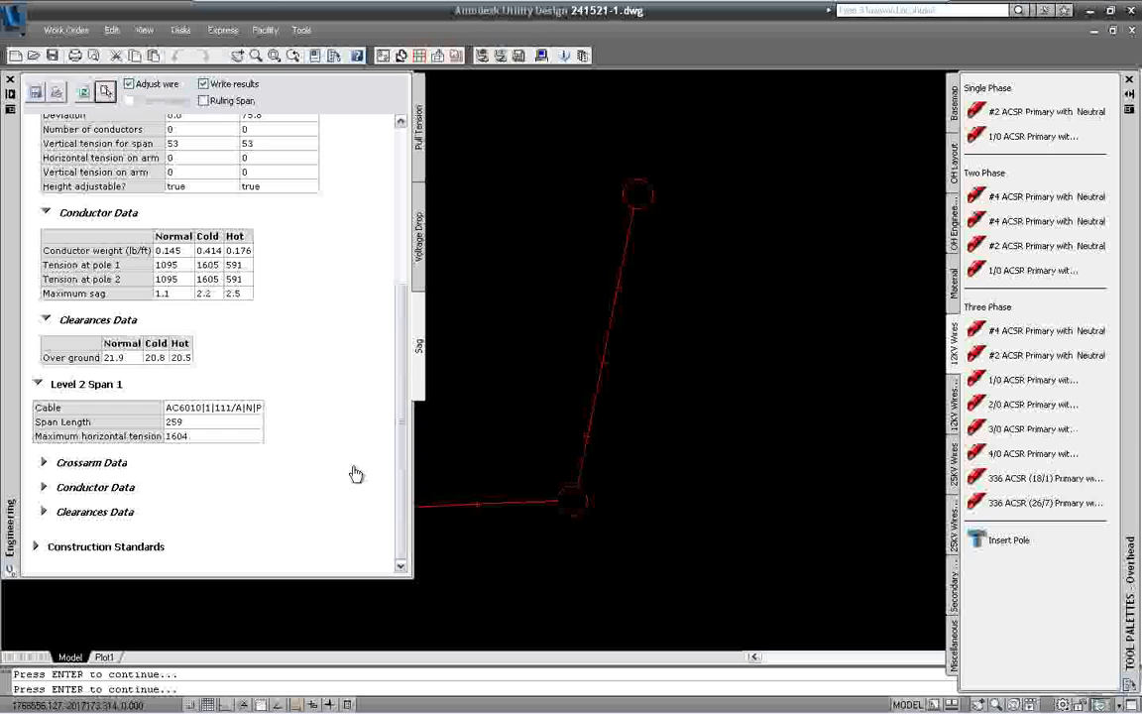
scroll(341, 257, up, 5)
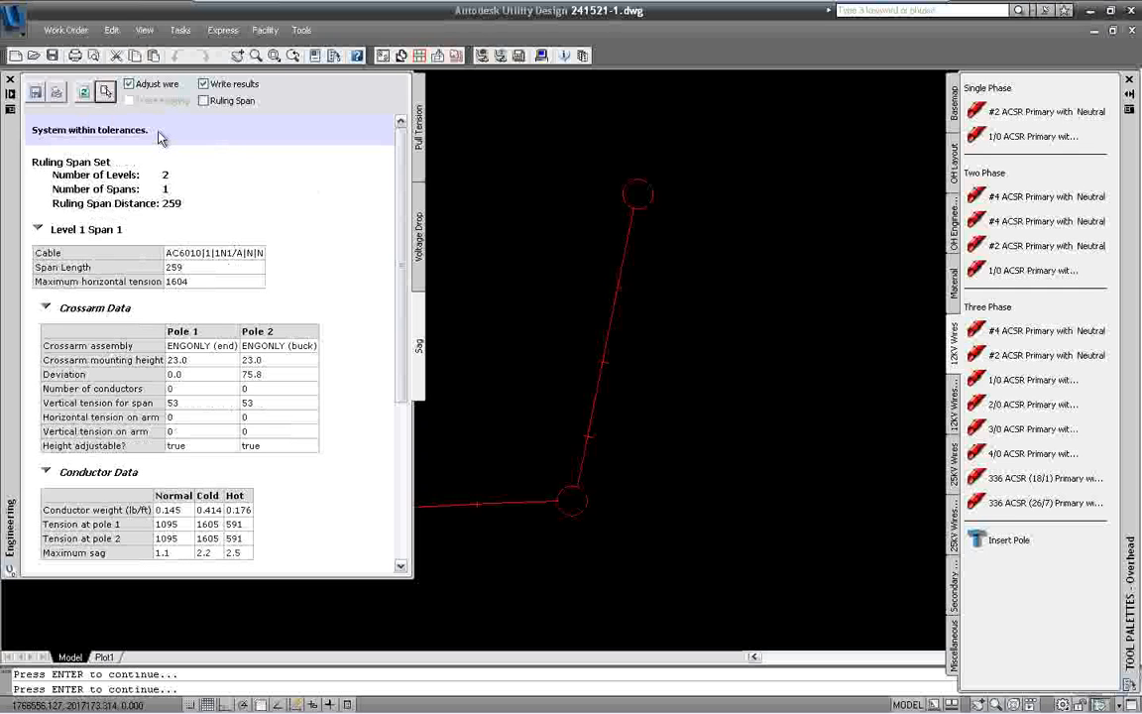
key(Return)
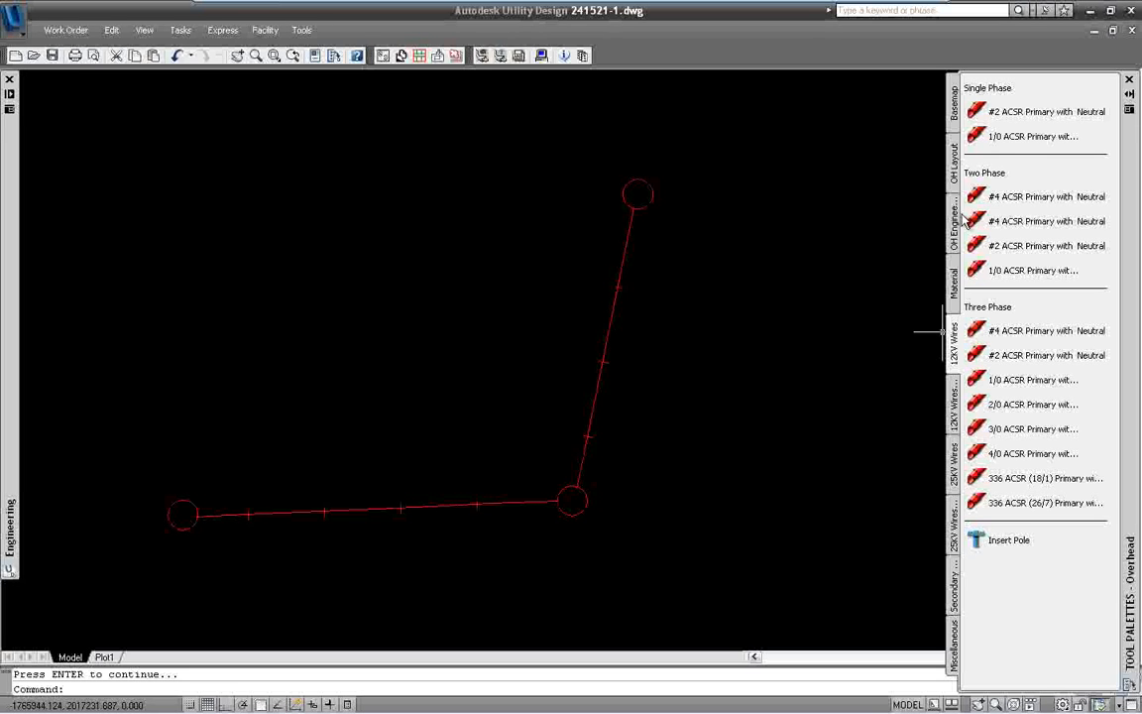
- Calculate automatic guying for the end pole of the near-horizontal span and show the guy descriptions in the results
click(956, 226)
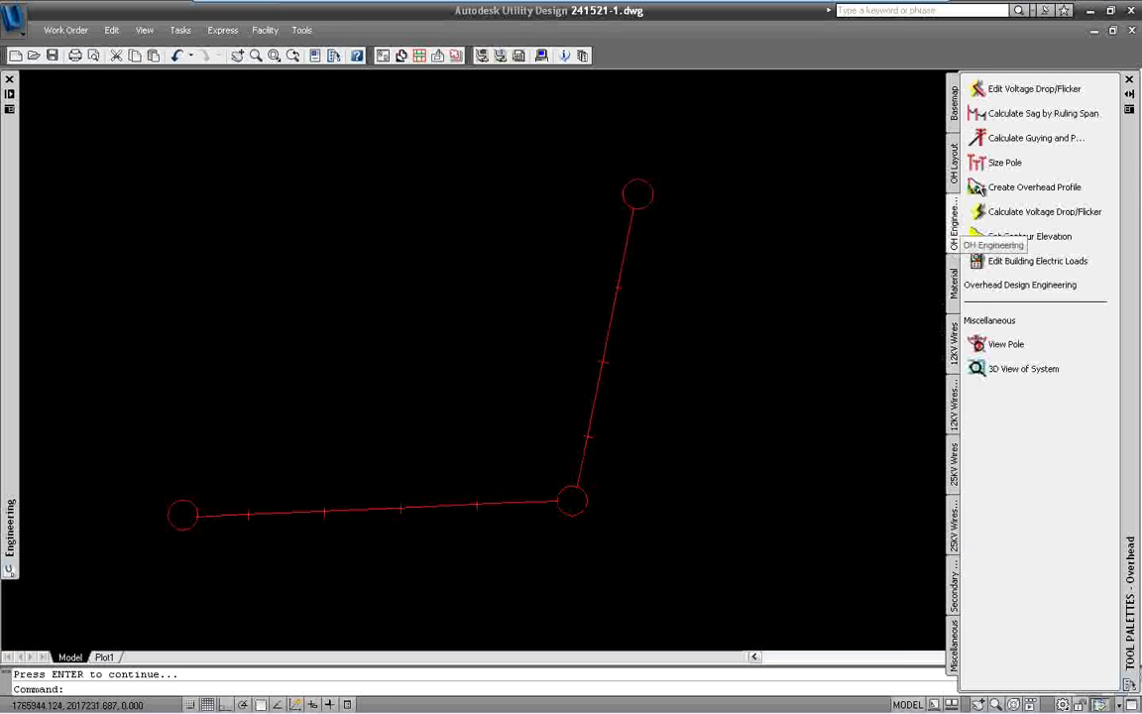
click(995, 141)
key(Return)
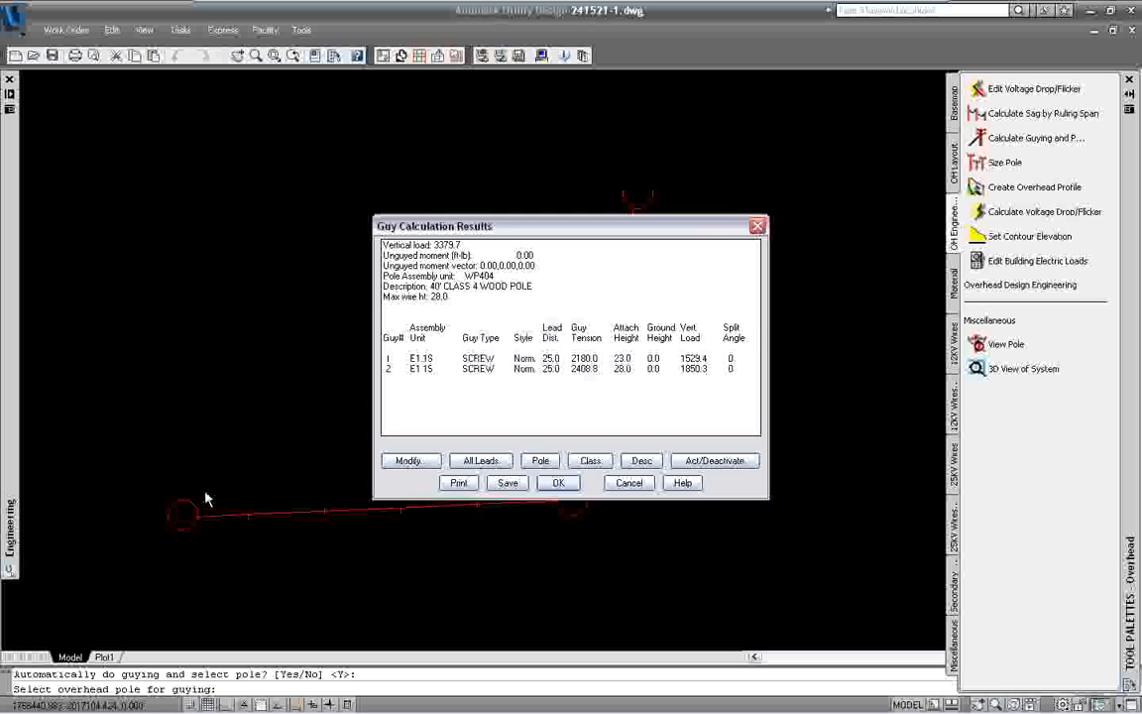
click(445, 288)
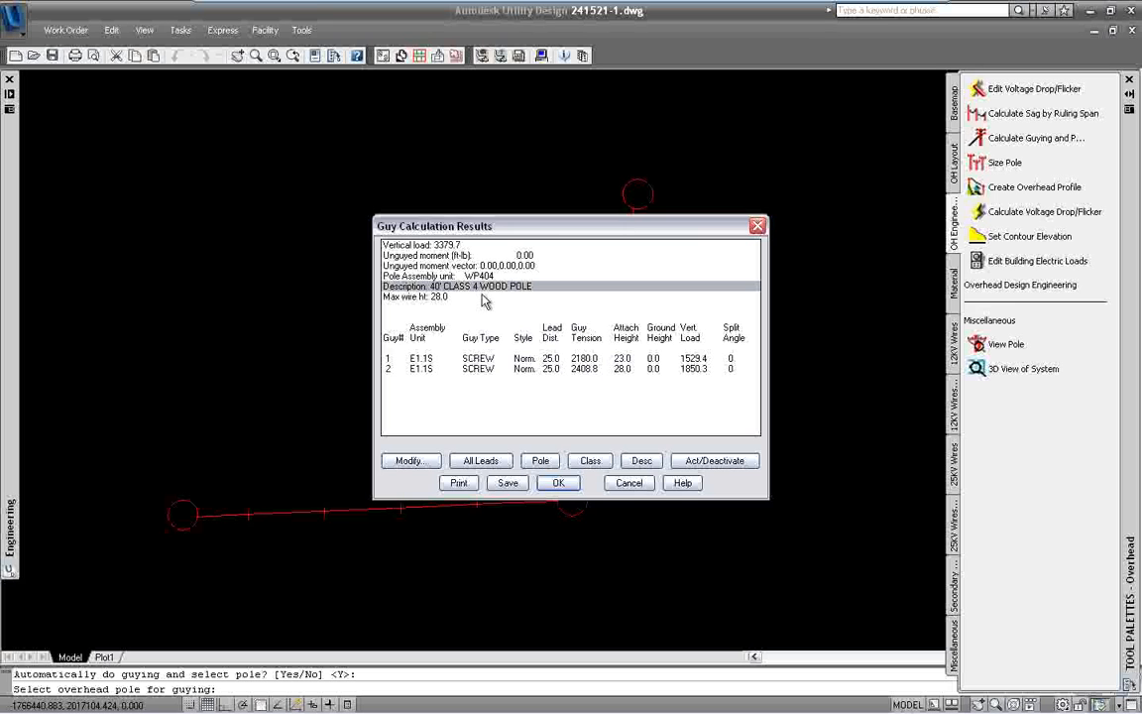
click(631, 460)
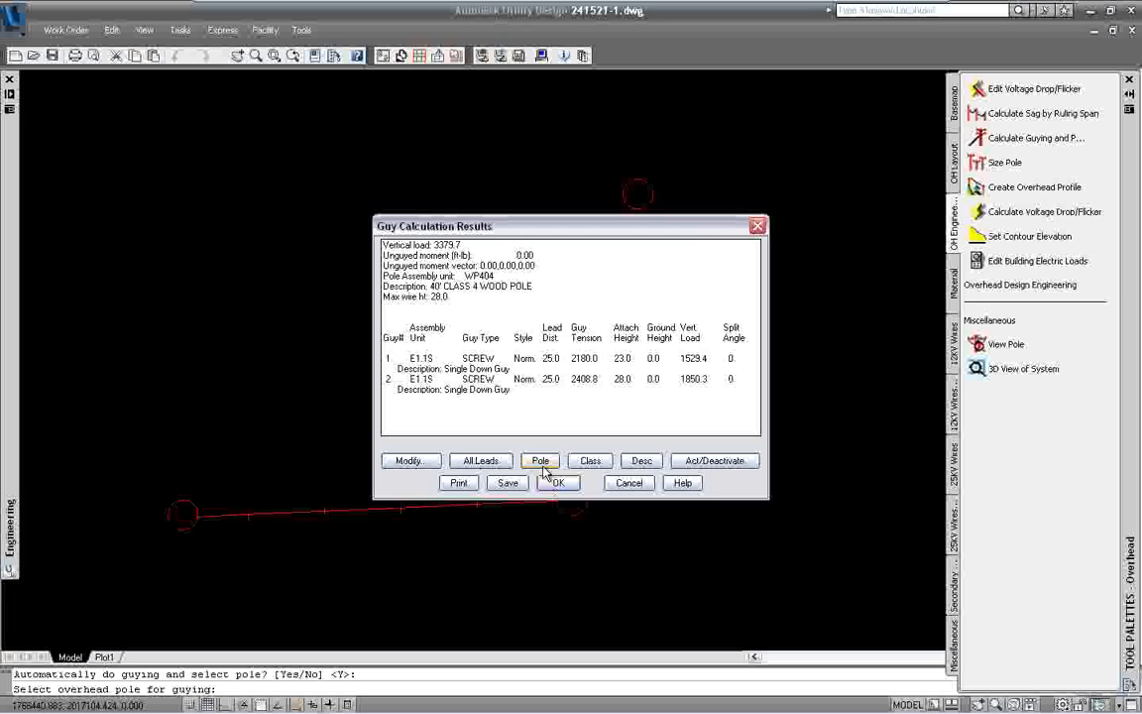
- Set the lead distance of all guys on the end pole to 15 and accept the guying
click(482, 462)
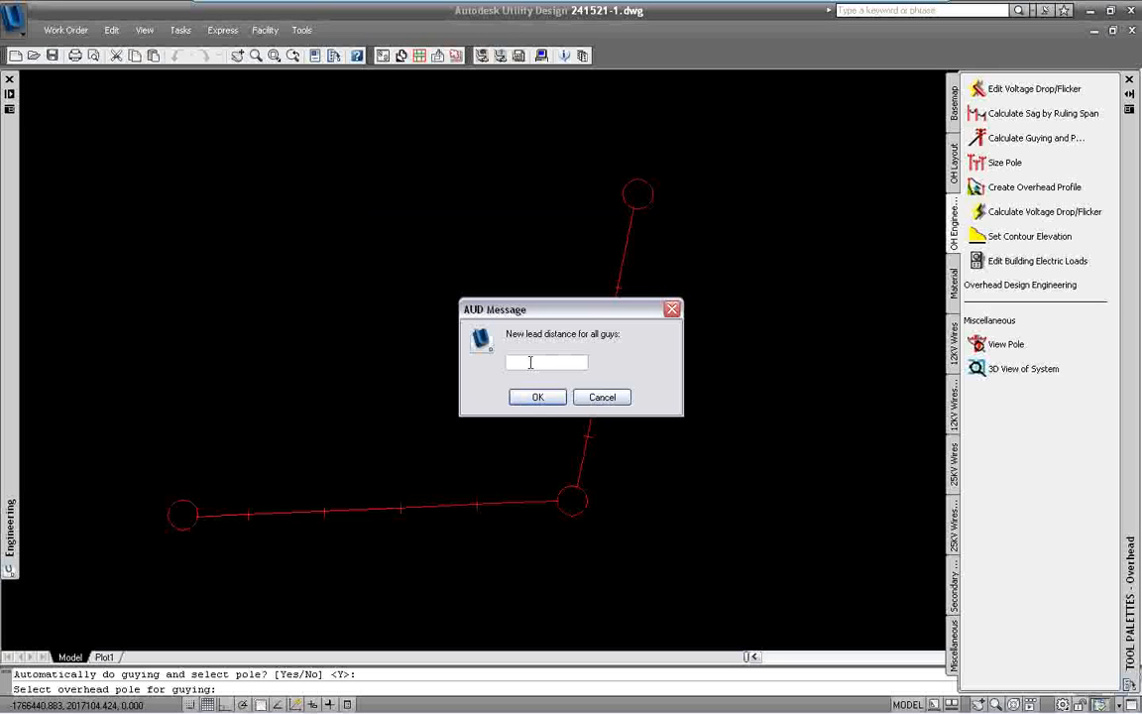
text(15)
click(545, 399)
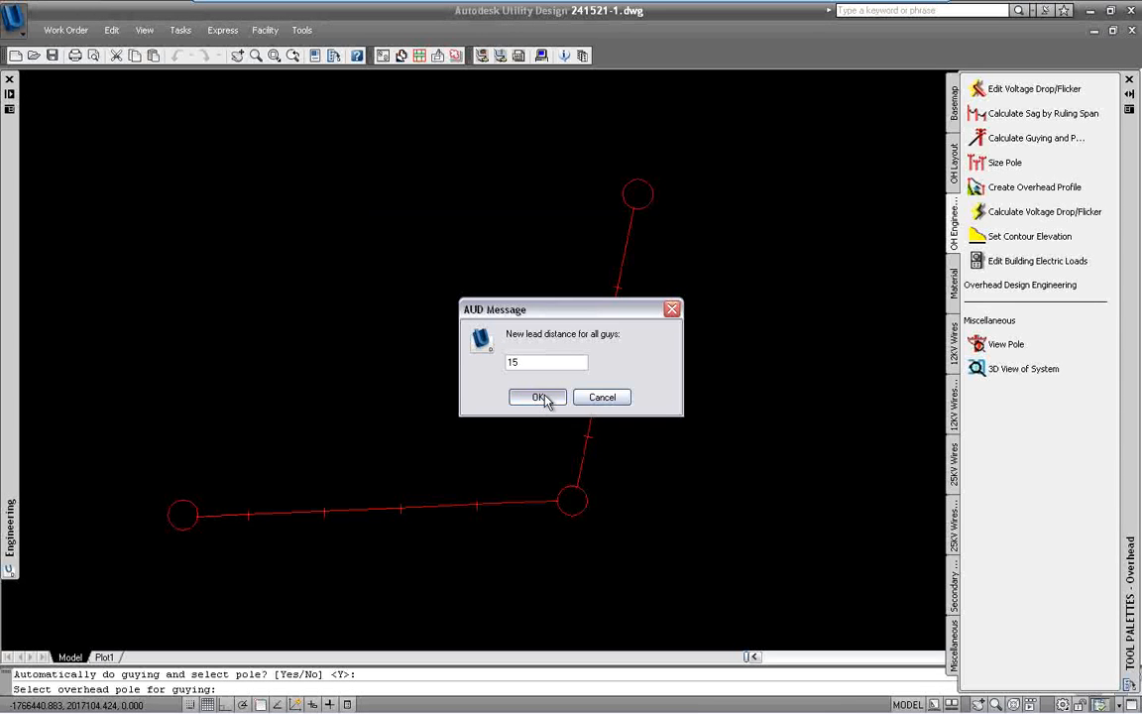
click(544, 389)
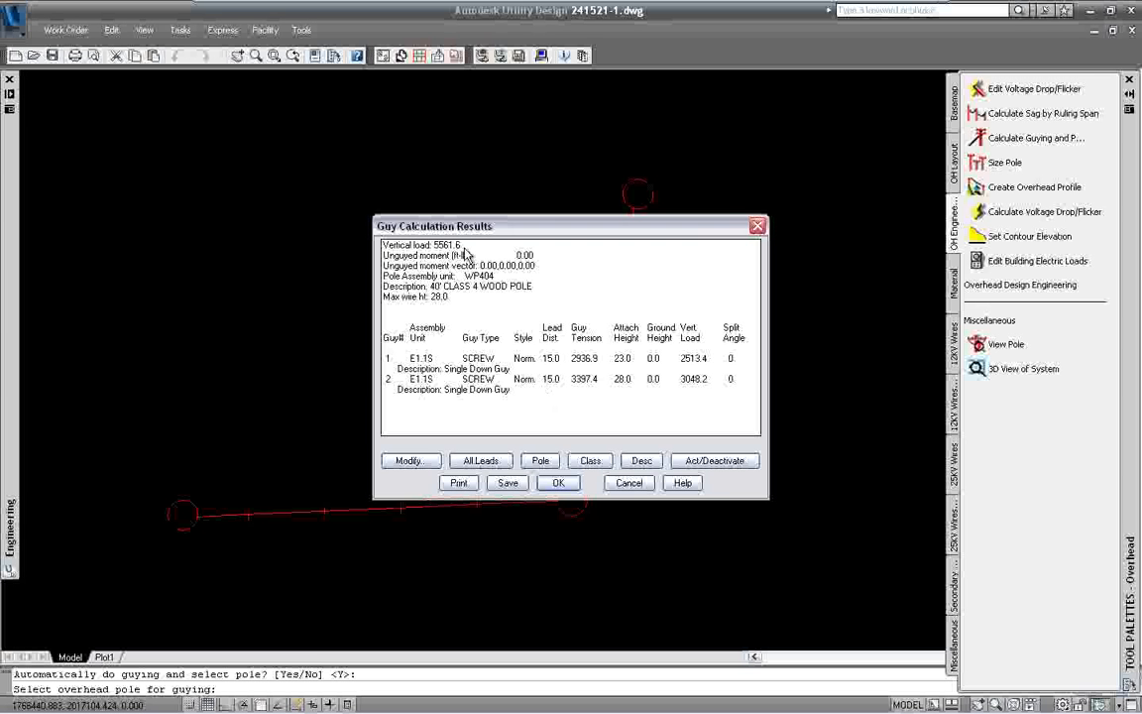
click(560, 483)
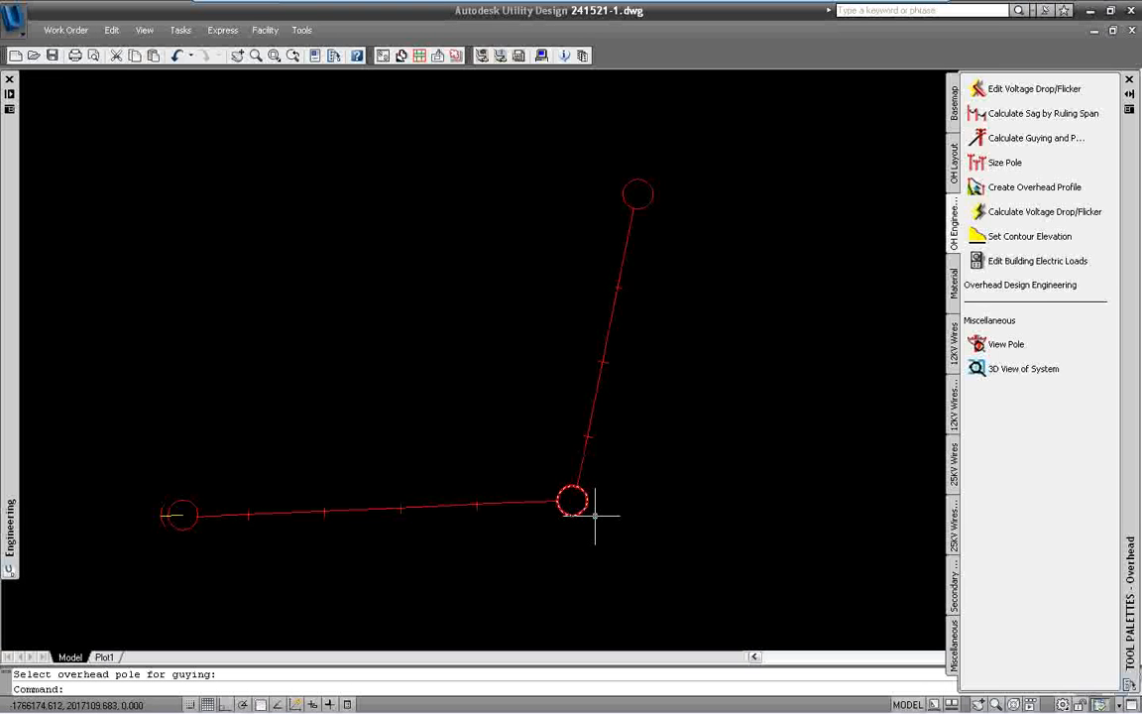
- Try automatic guying on the middle corner pole, accepting the calculated guys
key(Return)
key(Return)
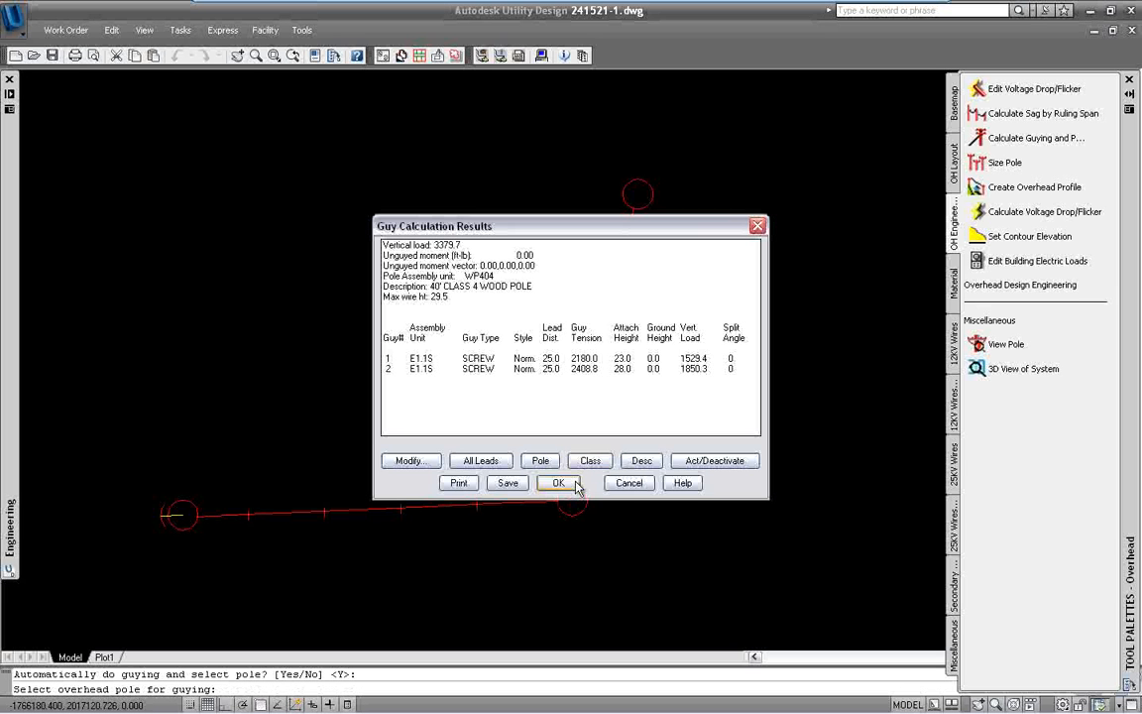
click(560, 485)
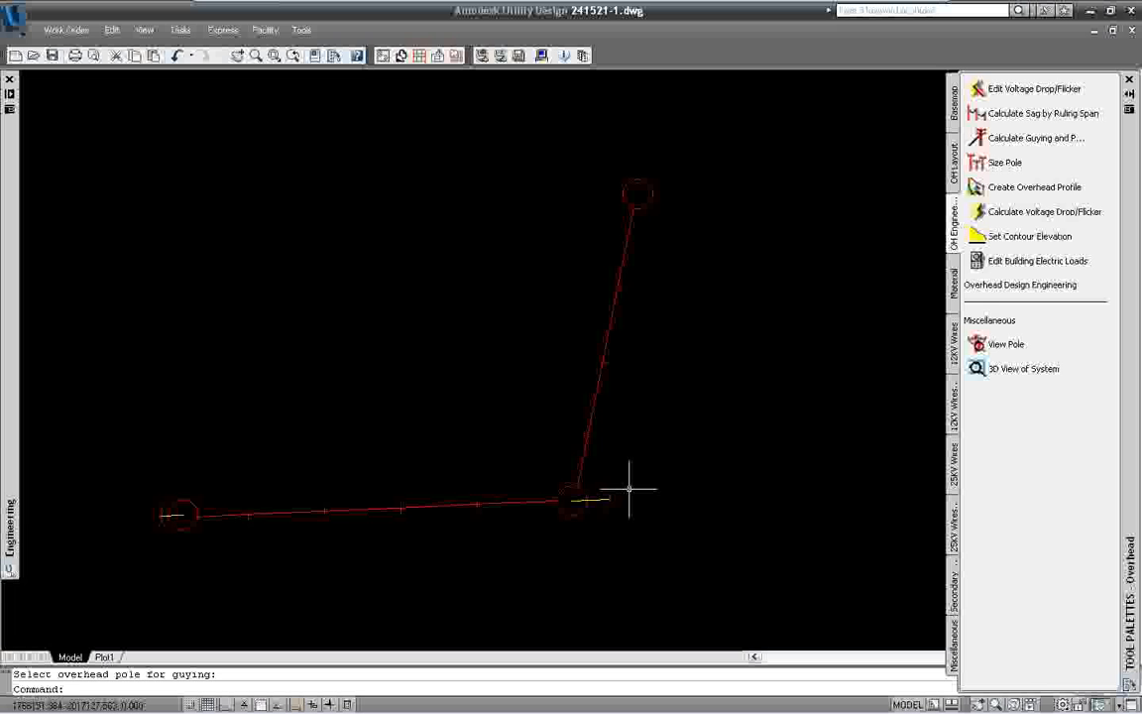
- Cancel the restarted guying calculation and undo the guying of the middle corner pole
key(Return)
key(Return)
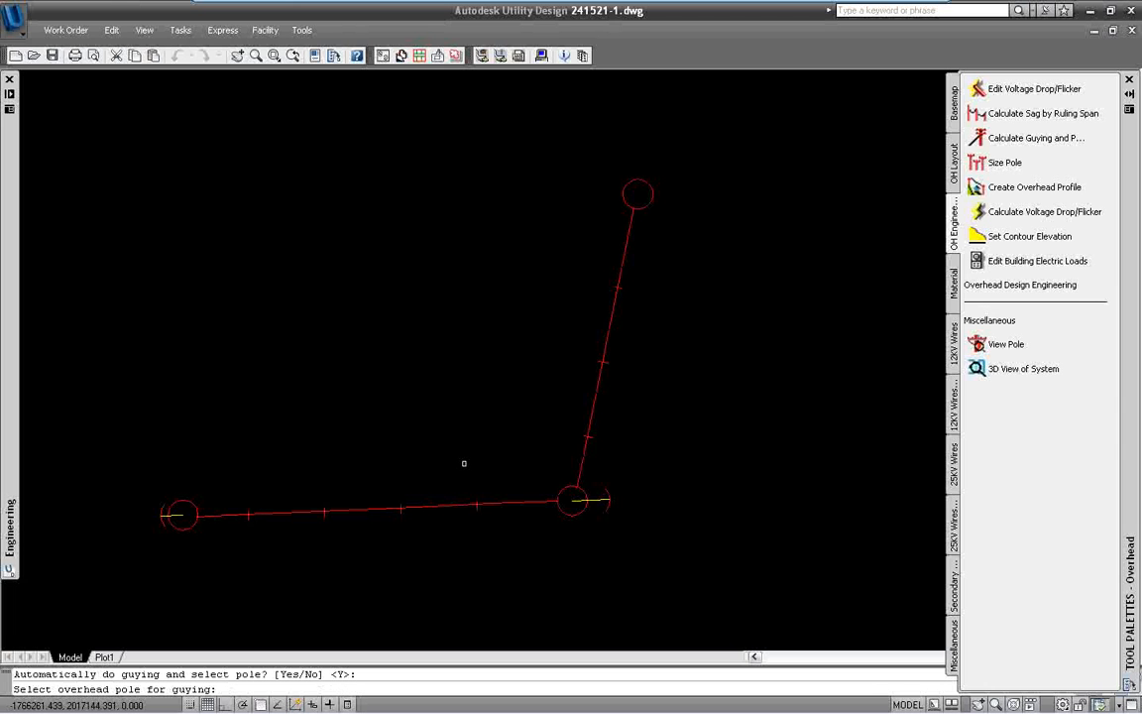
text(u)
key(Escape)
text(u)
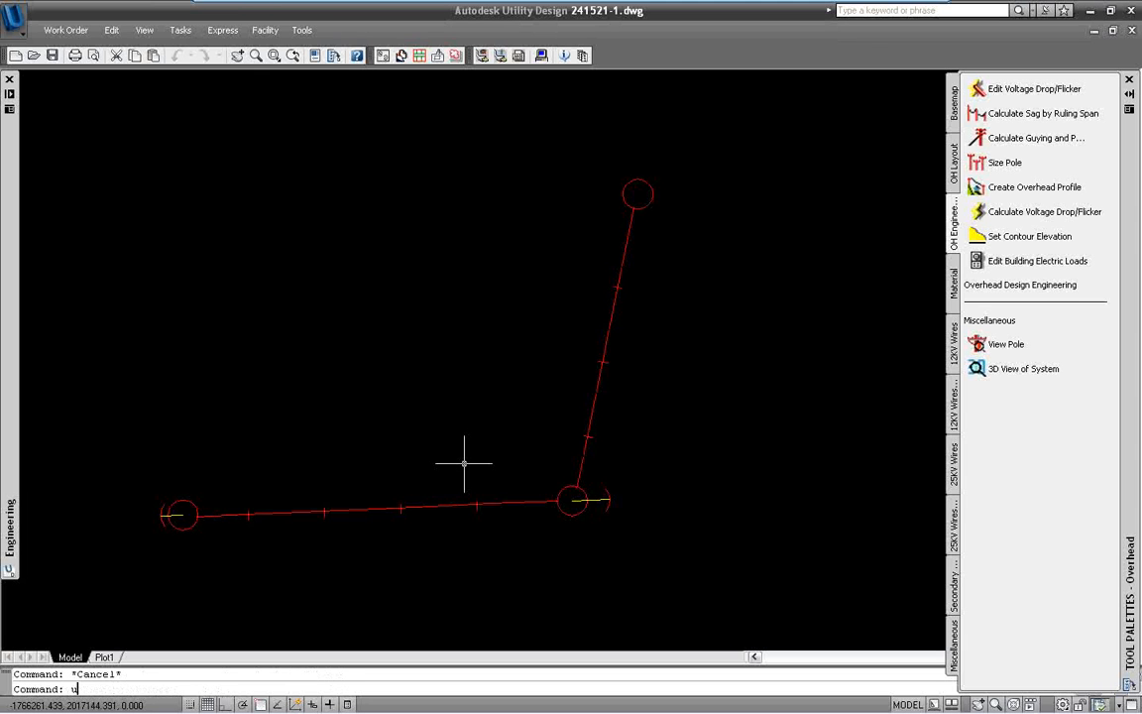
key(Return)
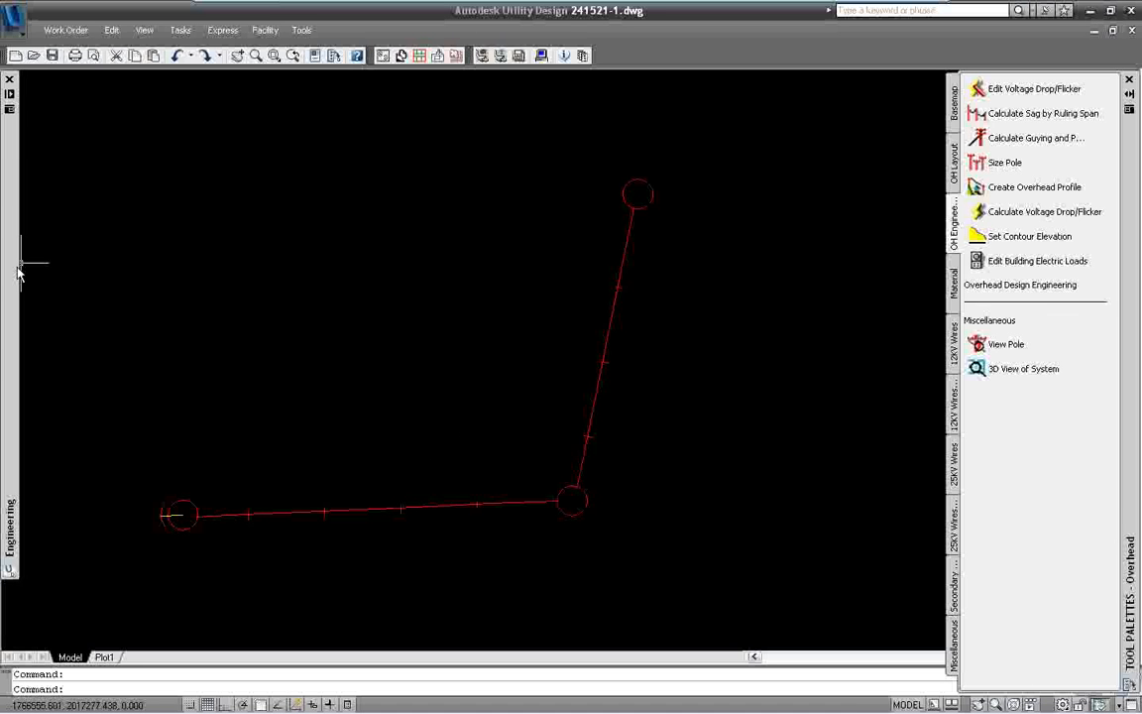
- Run a sag analysis on the steep wire span, connecting its first pole to the previously solved ruling span set
mouse_move(10, 273)
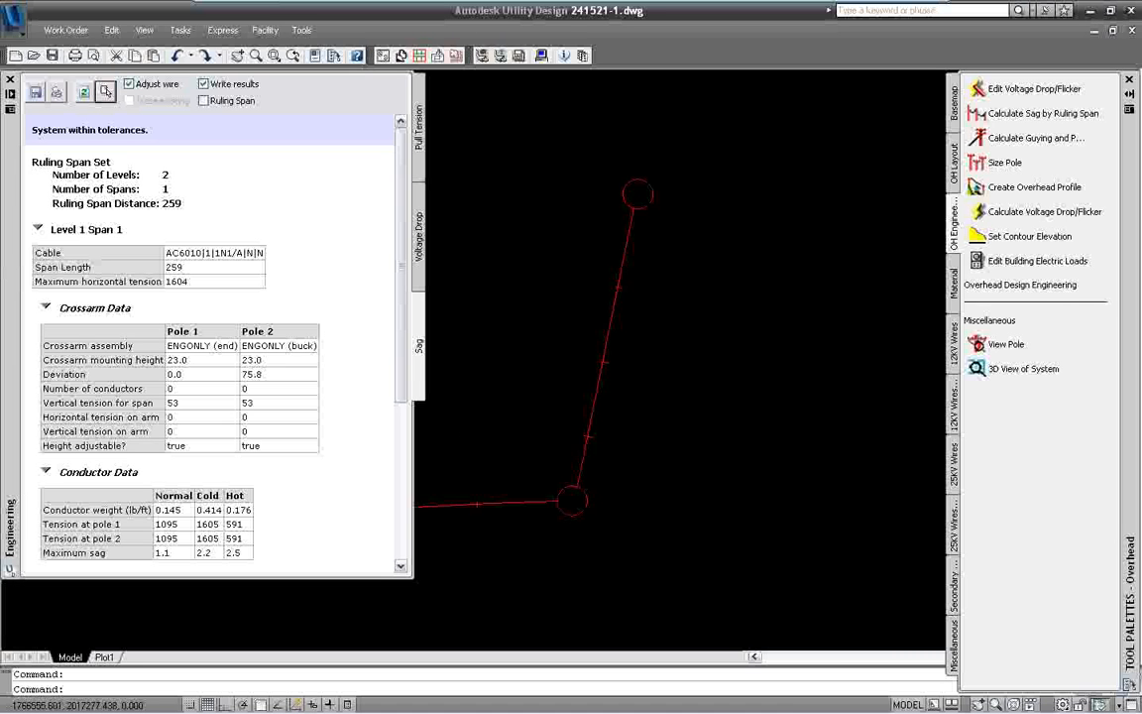
click(105, 91)
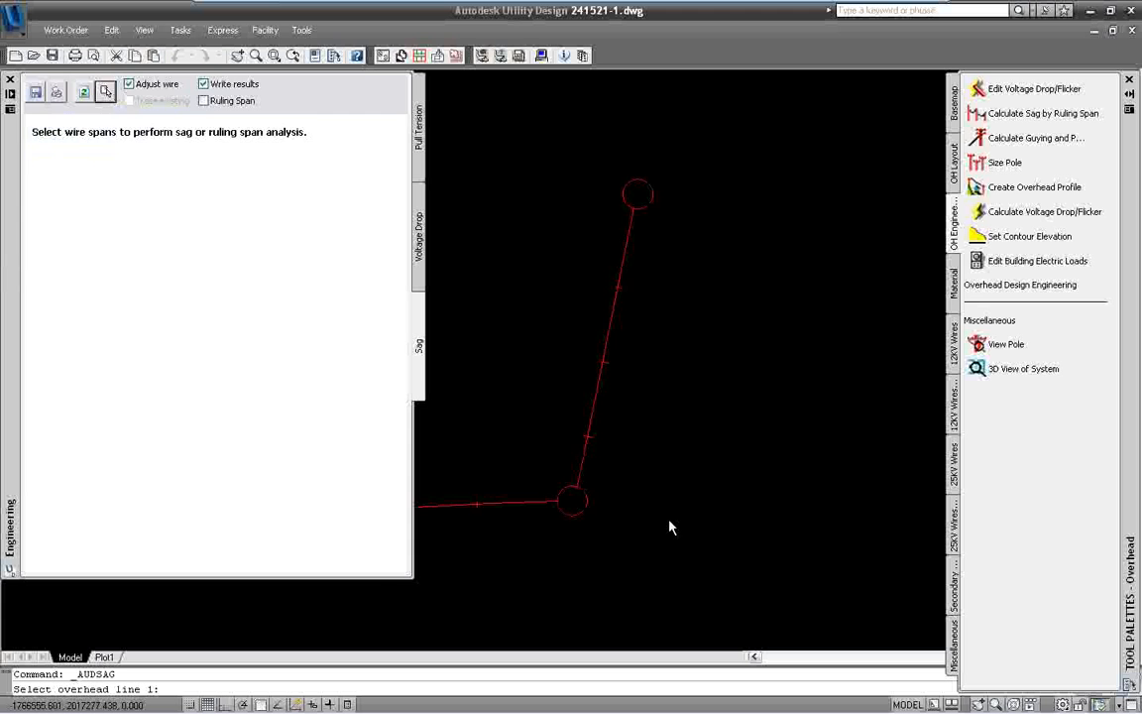
click(592, 413)
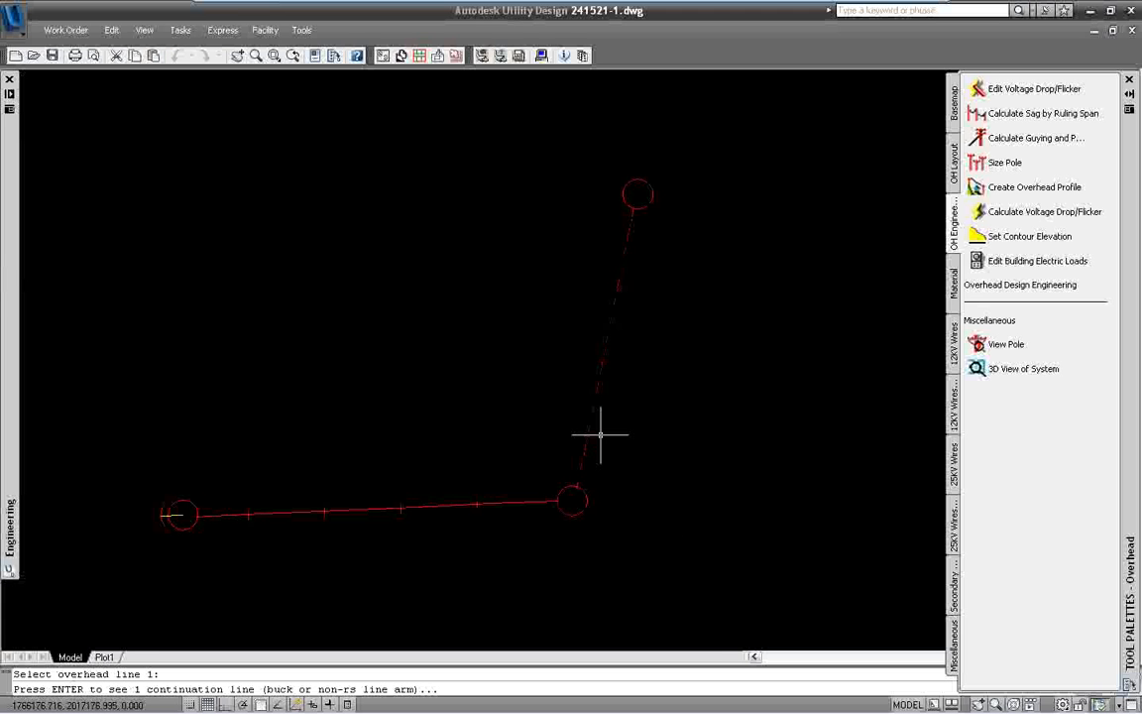
key(Return)
key(Return)
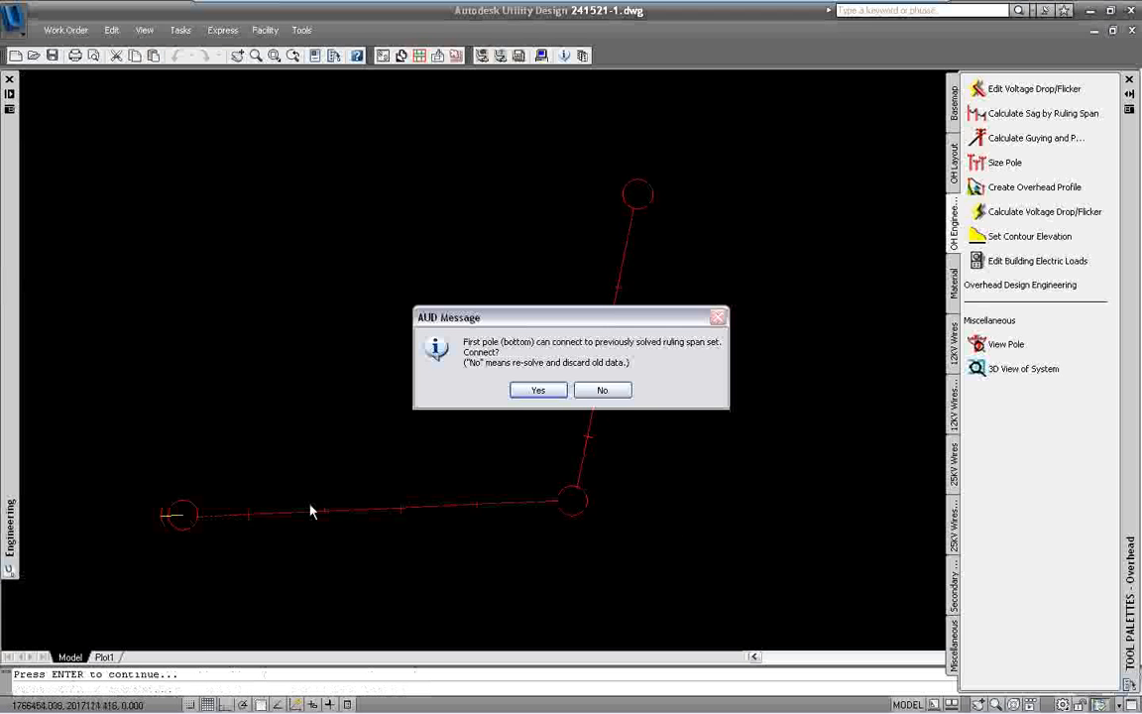
click(536, 391)
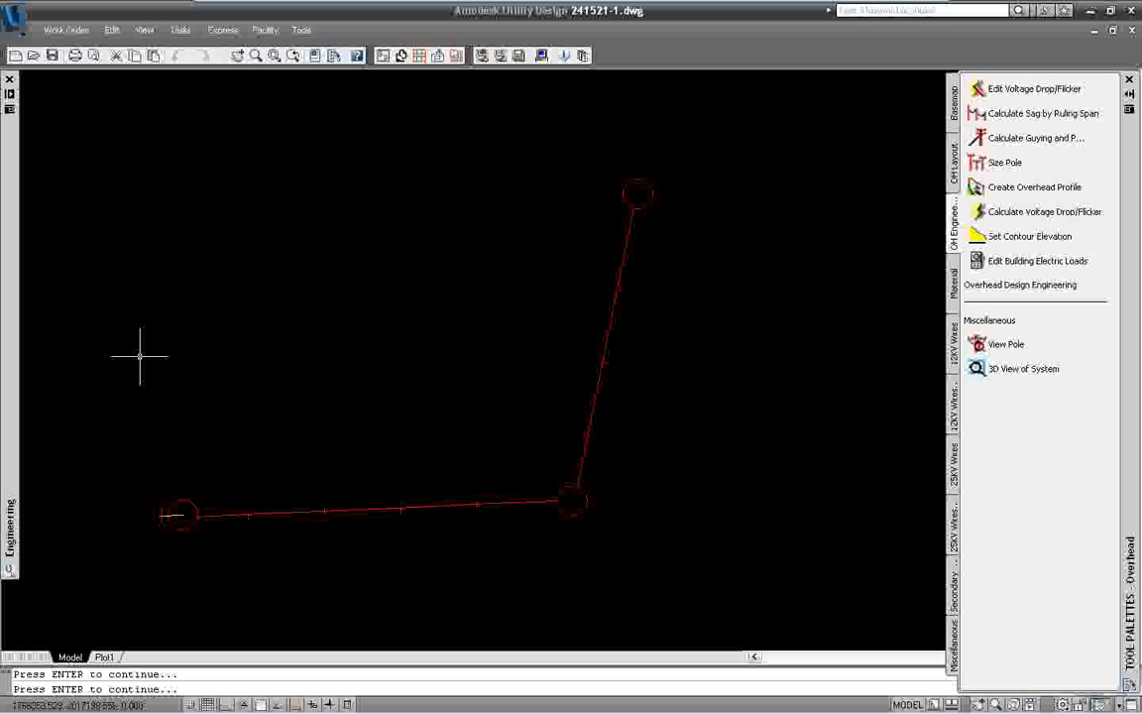
- Calculate automatic guying for the middle corner pole and accept the calculated down guys
click(998, 140)
key(Return)
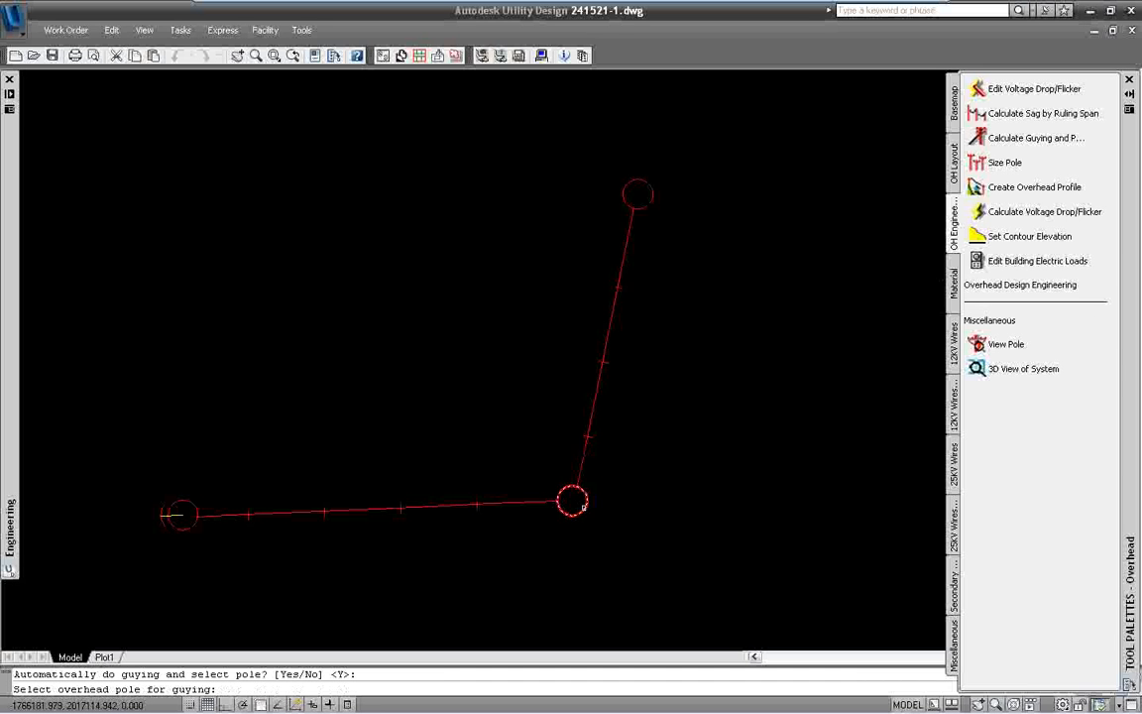
click(584, 506)
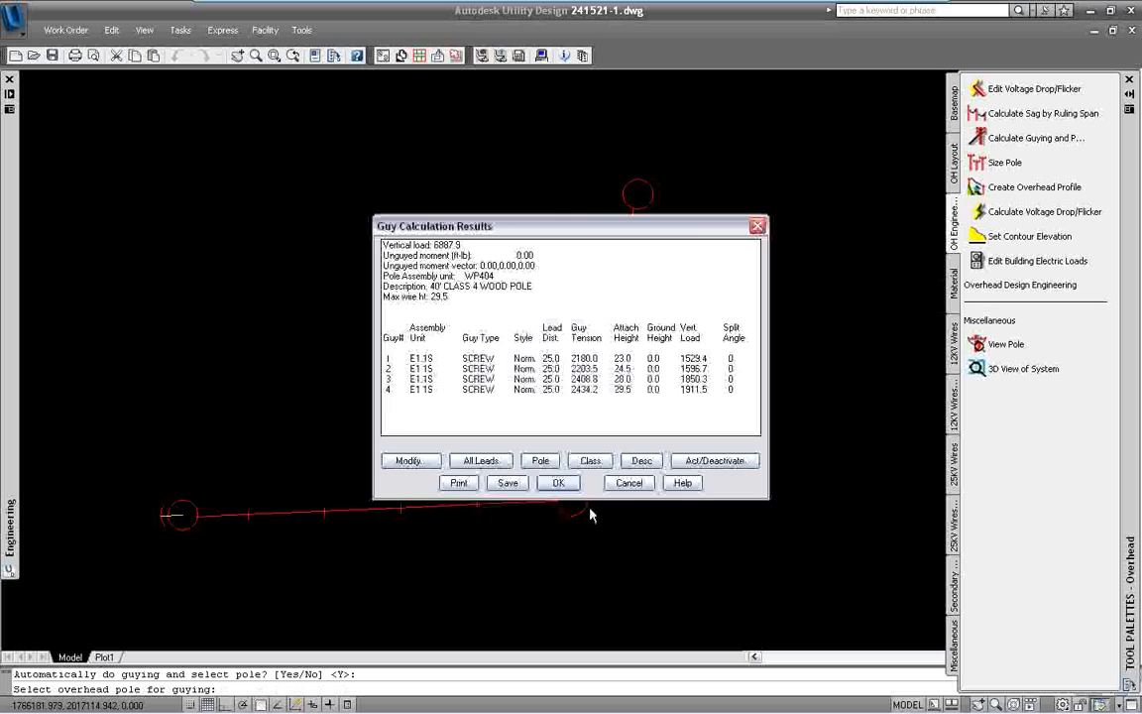
click(559, 483)
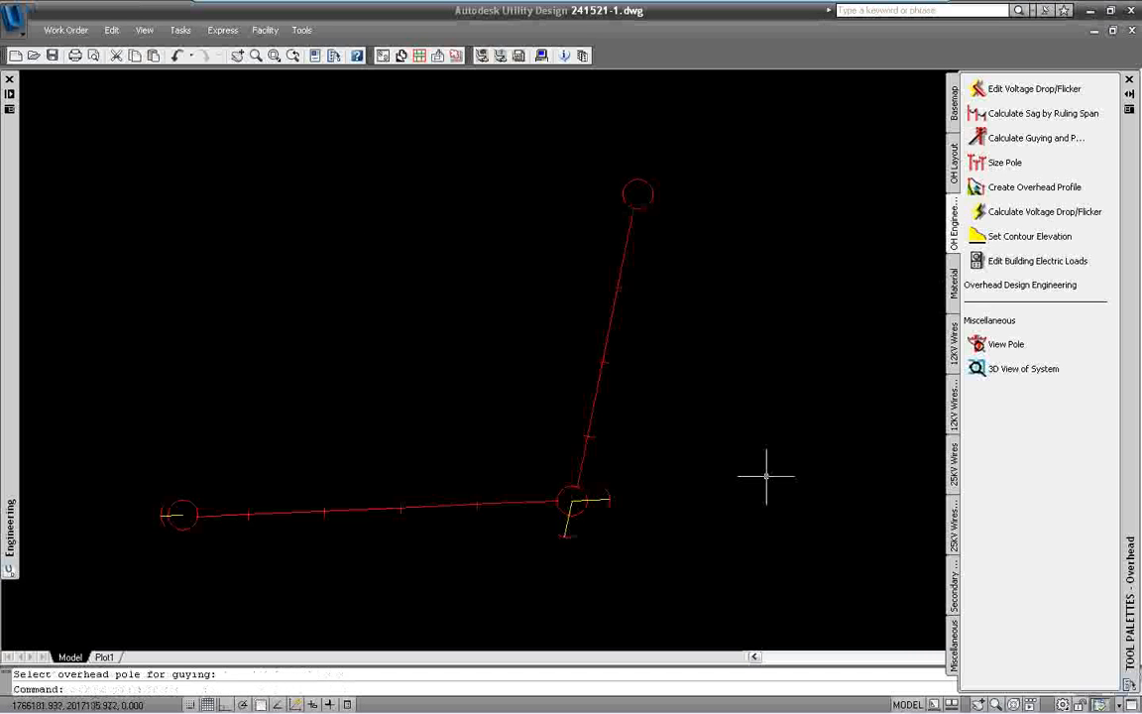
- Calculate automatic guying for the upper end pole of the steep span and accept the calculated guys
key(Return)
key(Return)
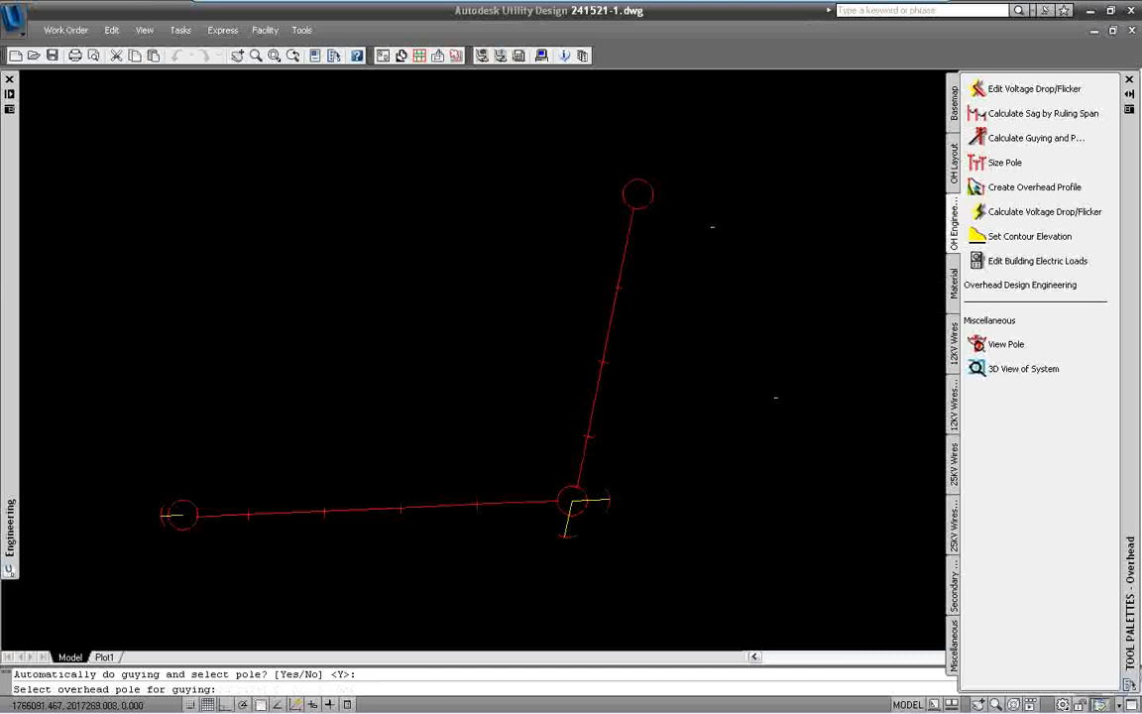
click(652, 203)
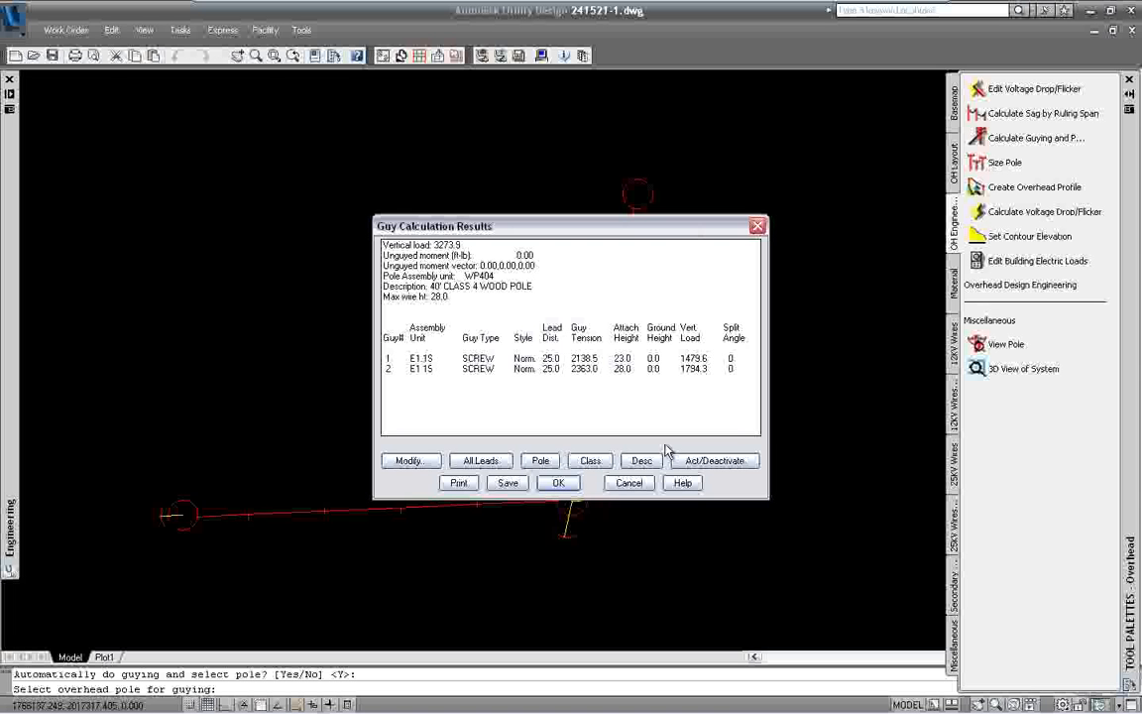
click(557, 486)
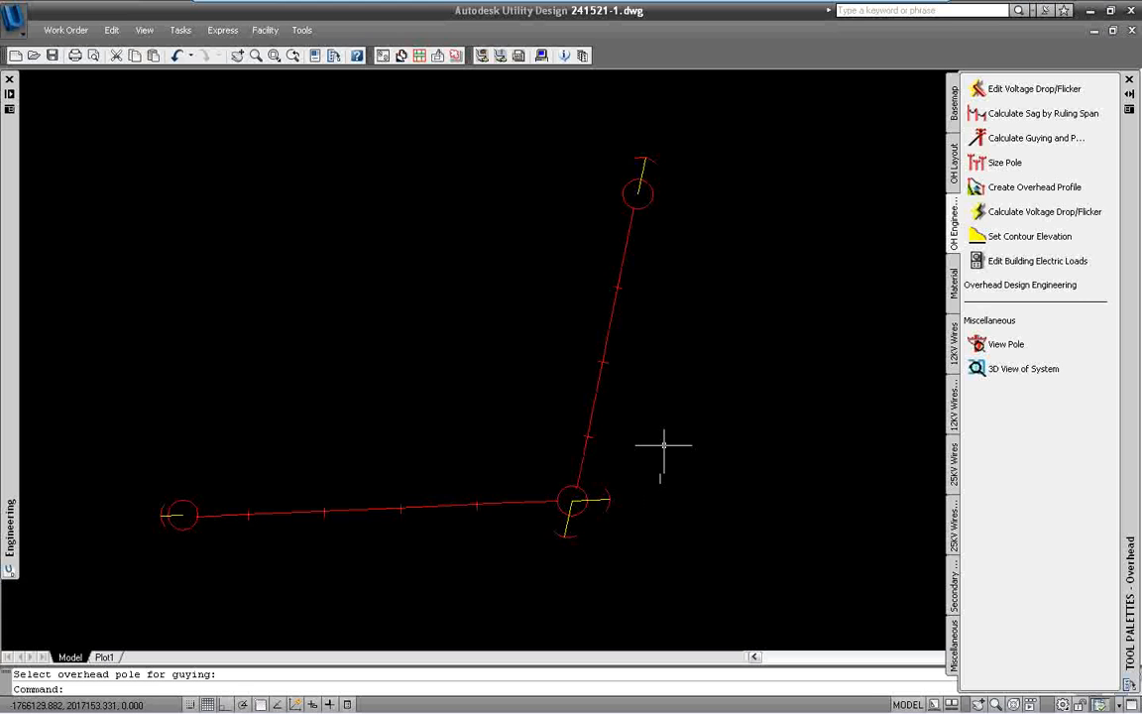
- Insert one overhead transformer beside the upper end pole, angled up and away from the pole
middle_drag(665, 404, 666, 454)
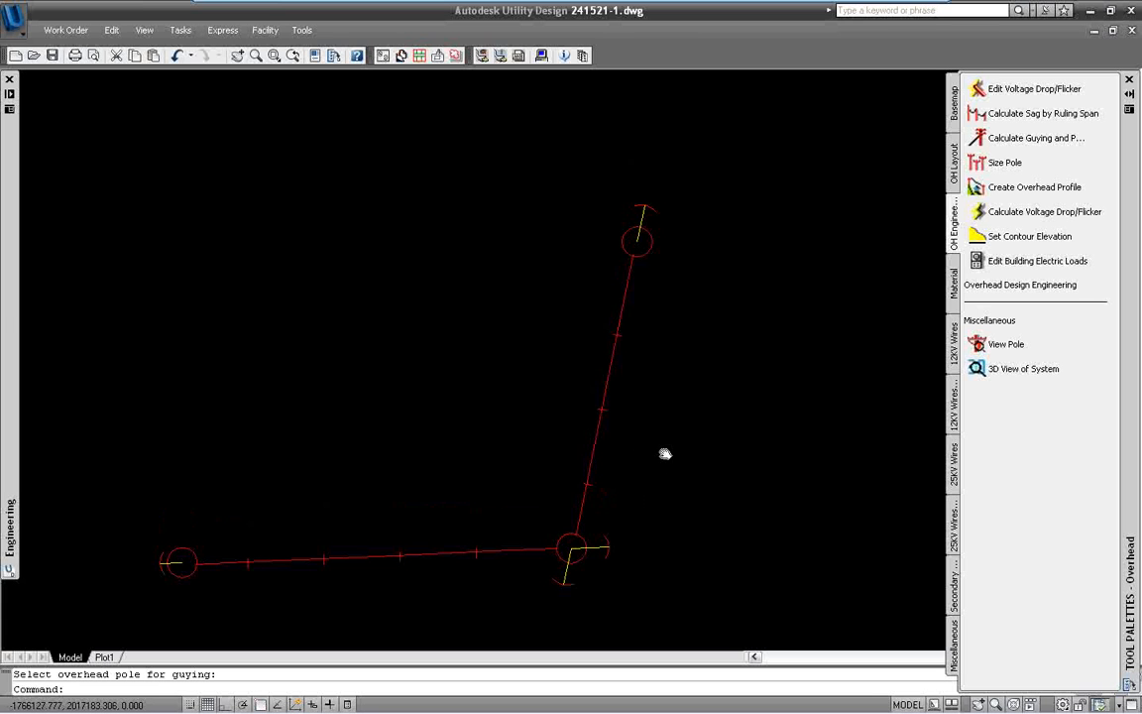
click(955, 185)
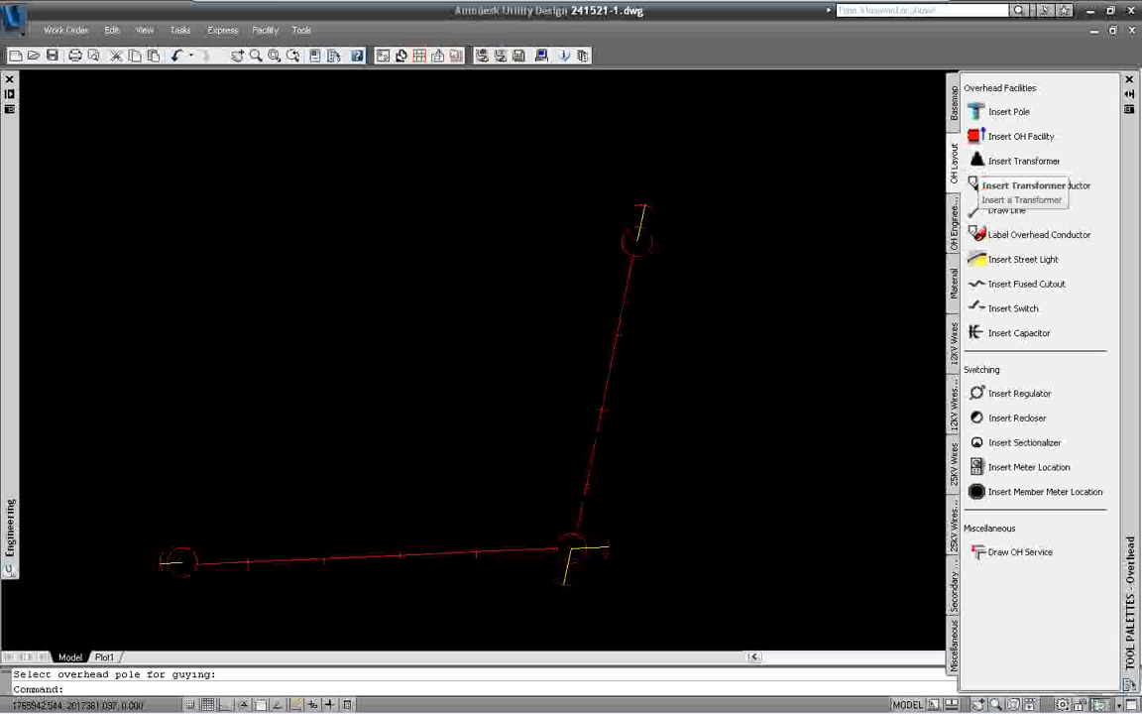
click(1012, 160)
click(655, 248)
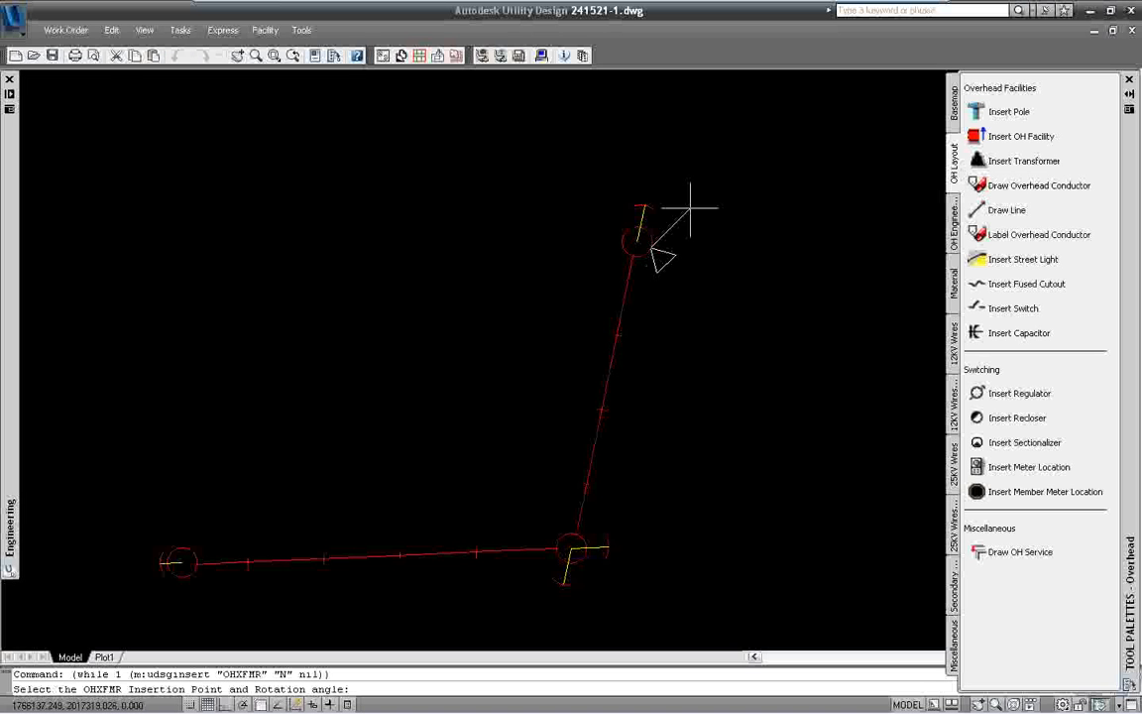
click(691, 208)
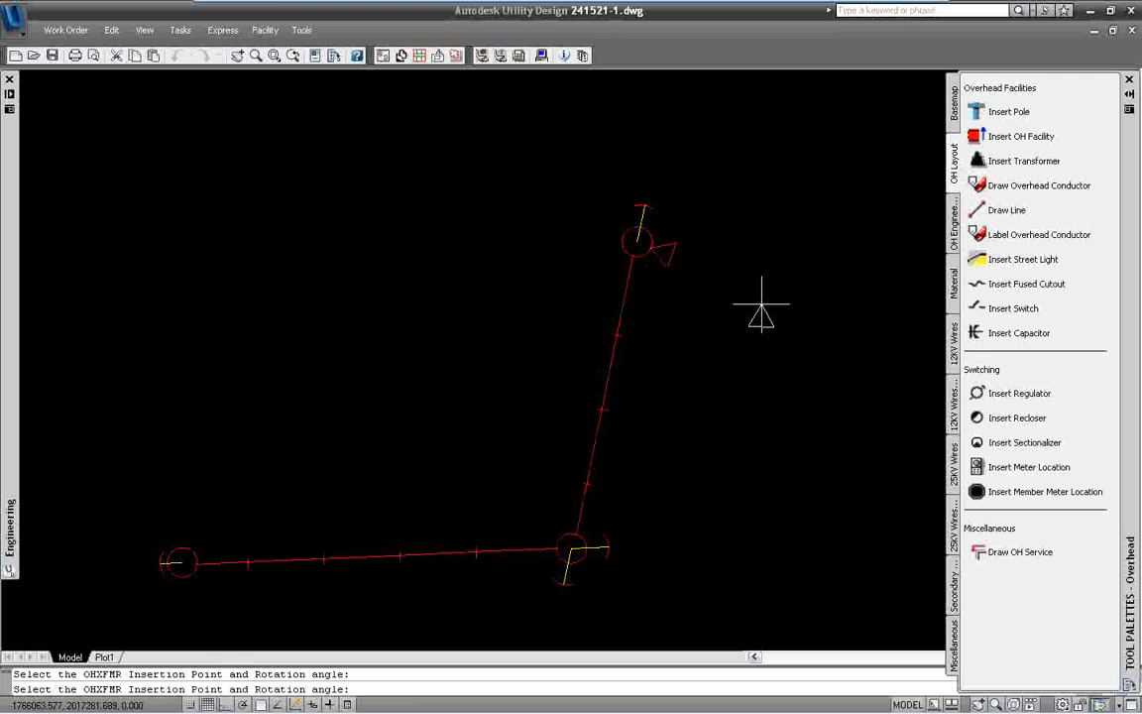
key(Escape)
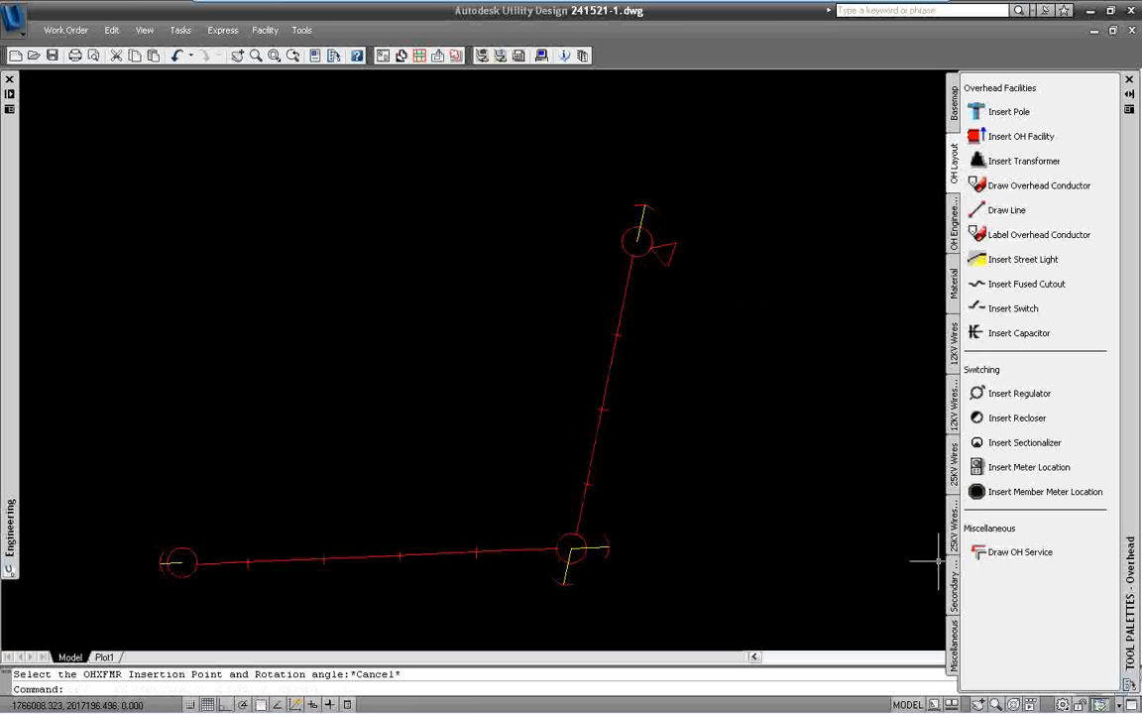
- Draw an overhead service with #2 Triplex from a service location west of the upper end pole to that pole
click(1020, 552)
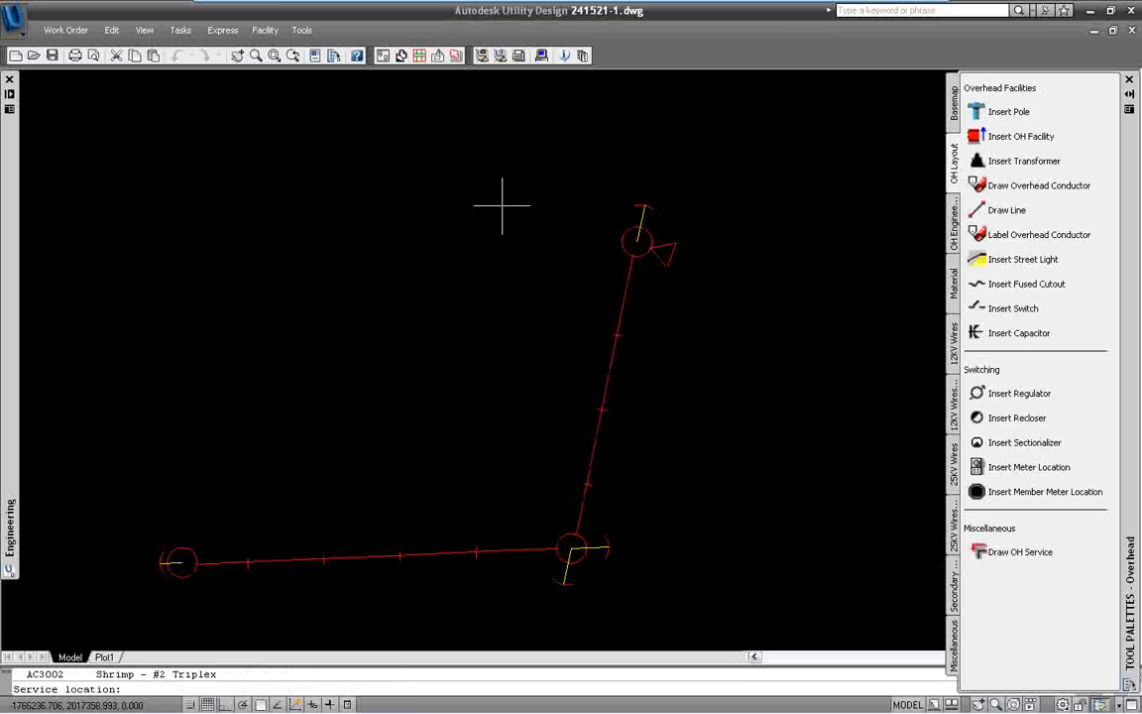
click(537, 226)
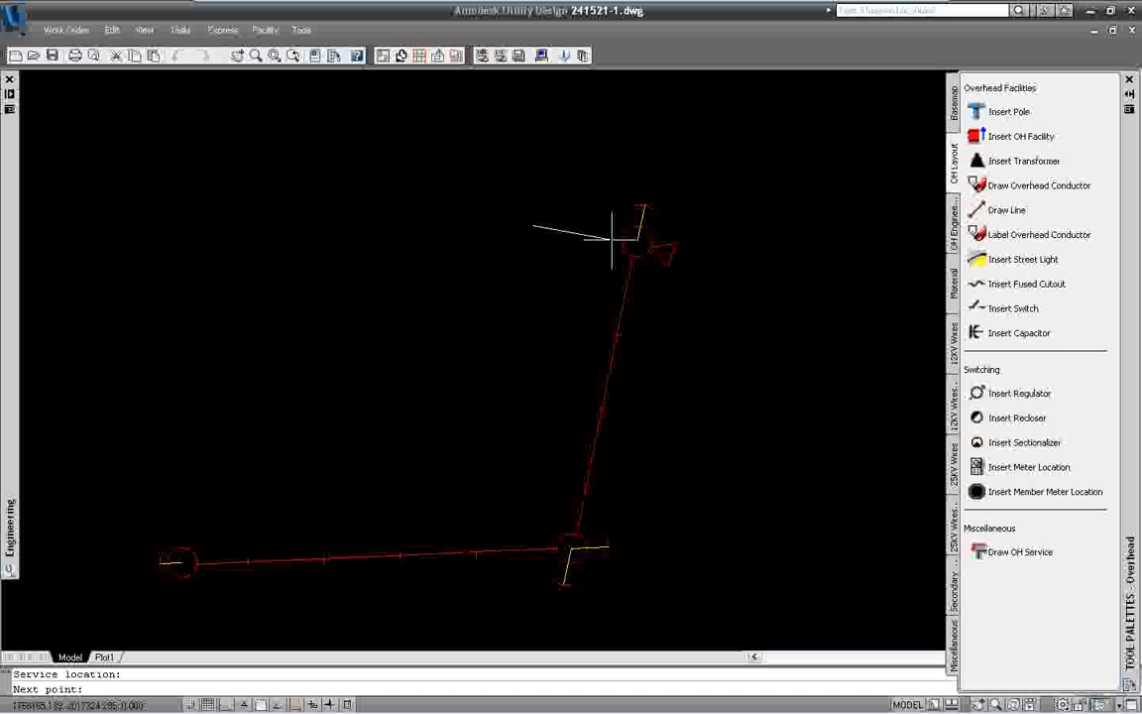
click(622, 236)
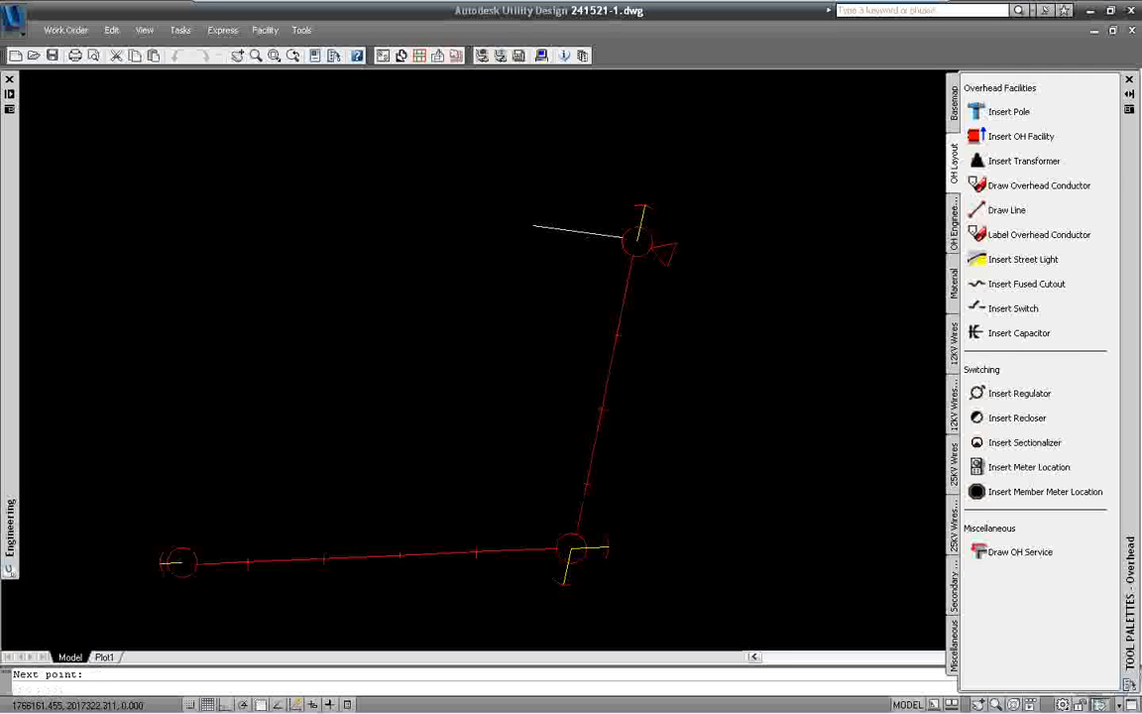
key(Return)
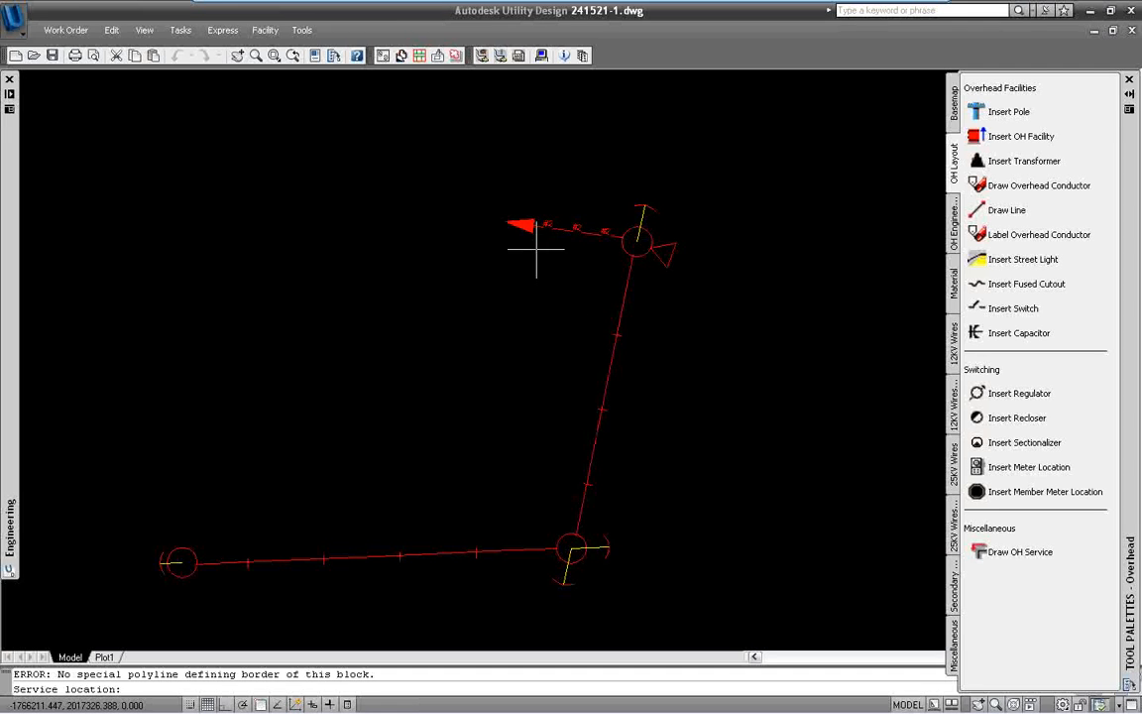
- Bring up the voltage drop and flicker analysis and try to start selecting a transformer for it
mouse_move(13, 325)
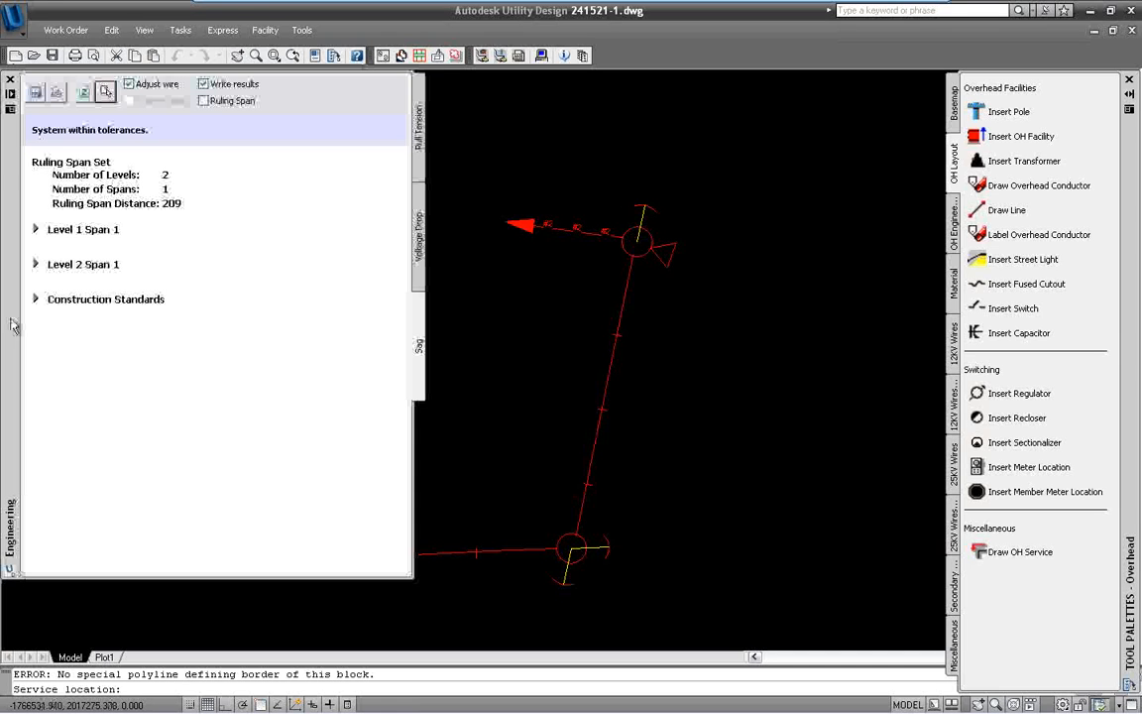
click(417, 256)
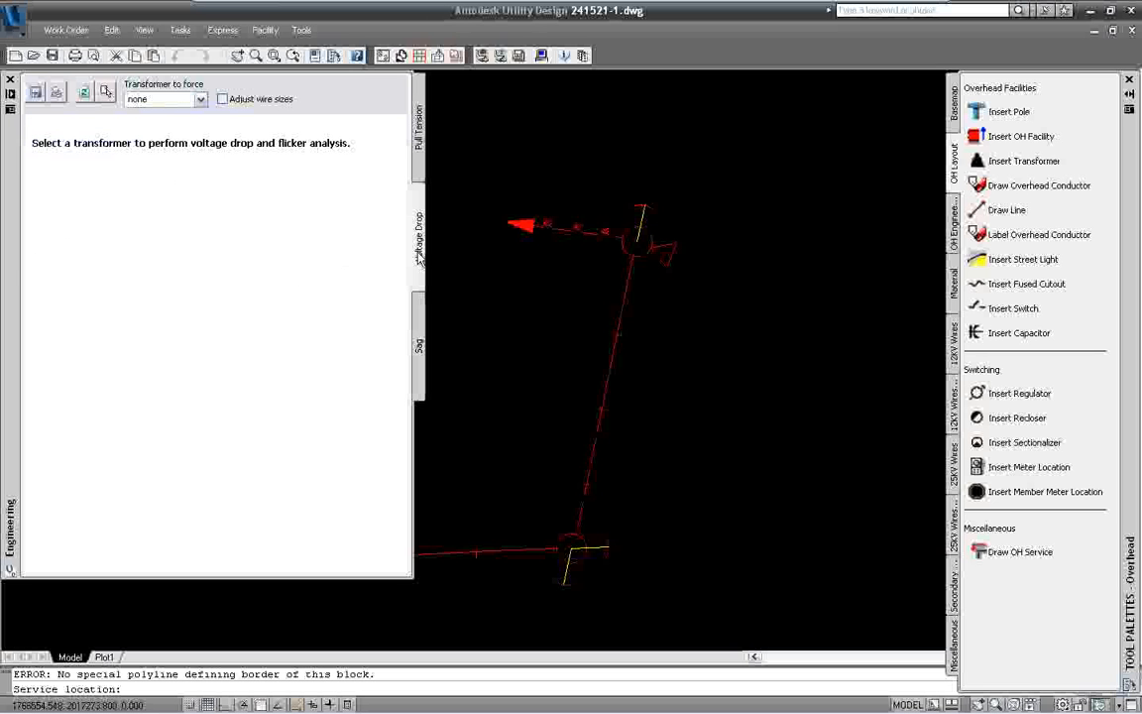
click(107, 94)
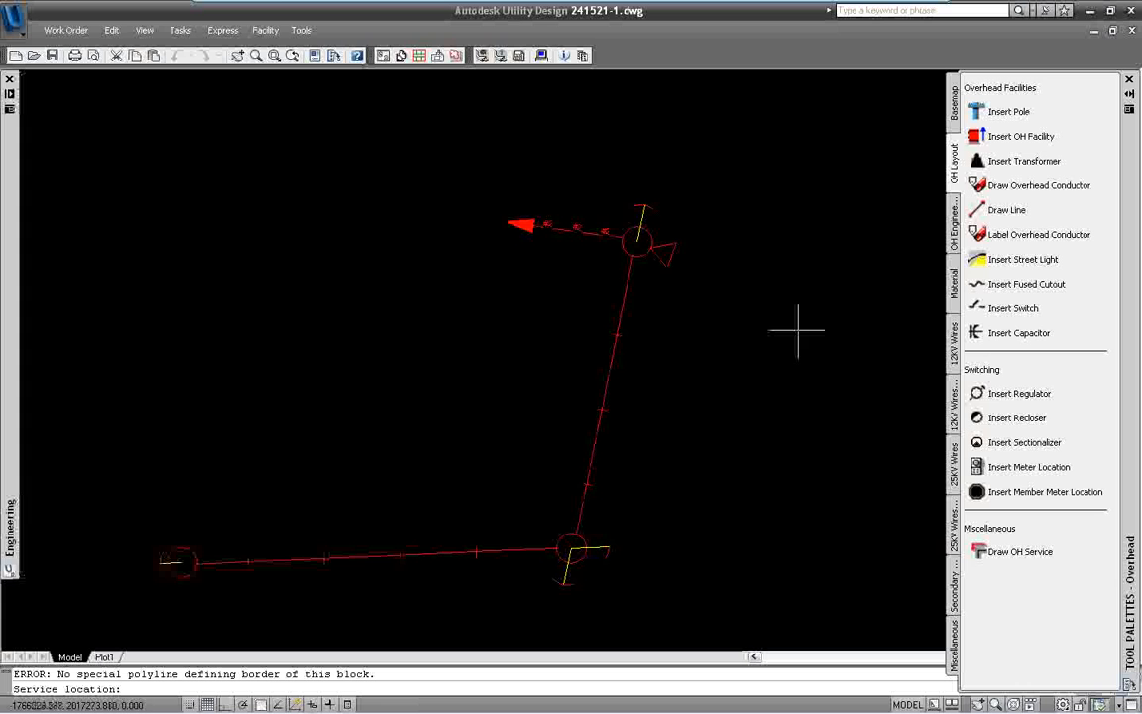
- Set the transformer type in the voltage drop configuration to Conventional Deadend 7.2KV and accept the configuration
click(954, 226)
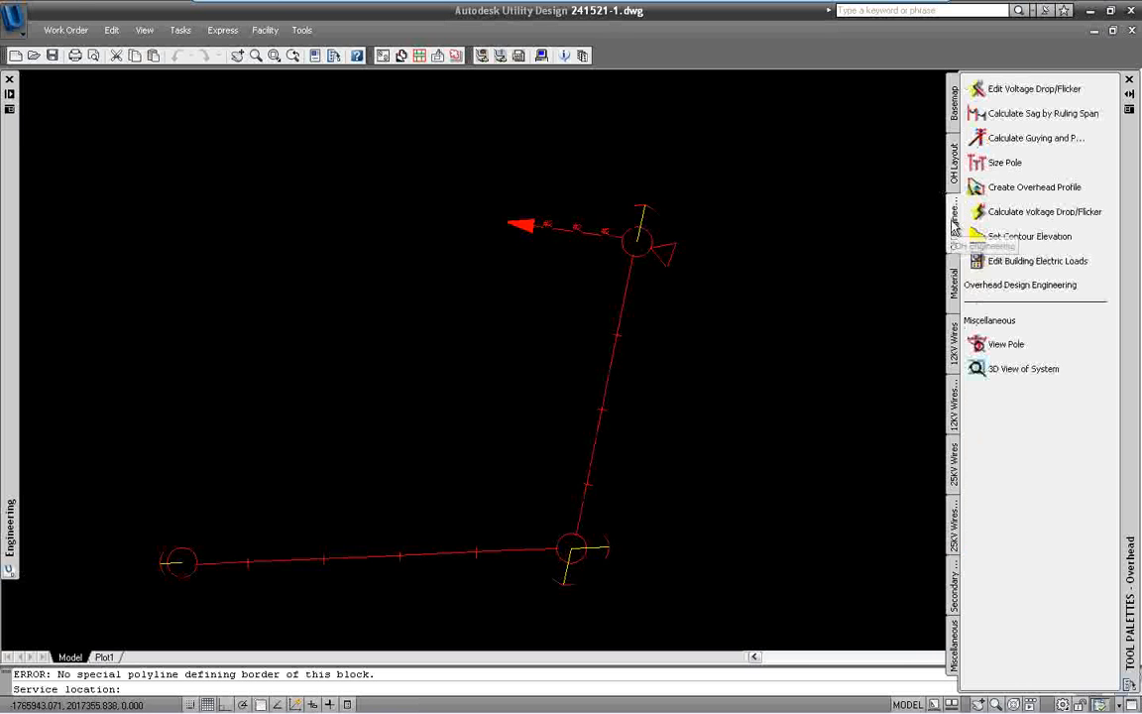
click(1000, 91)
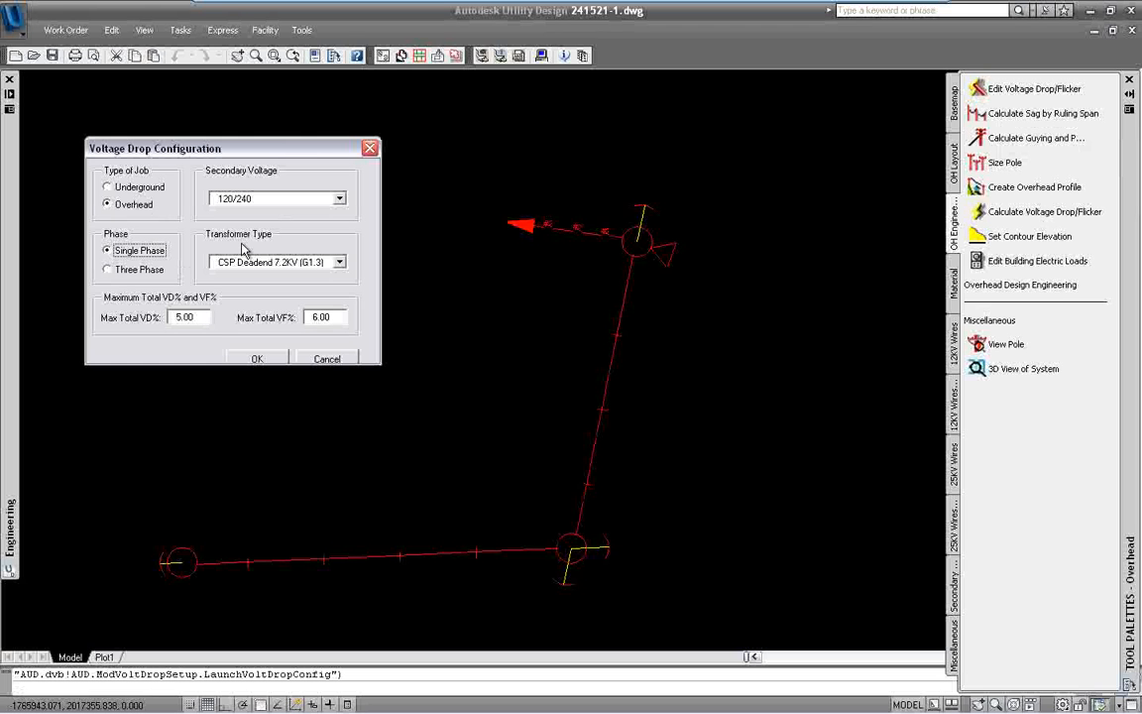
click(339, 262)
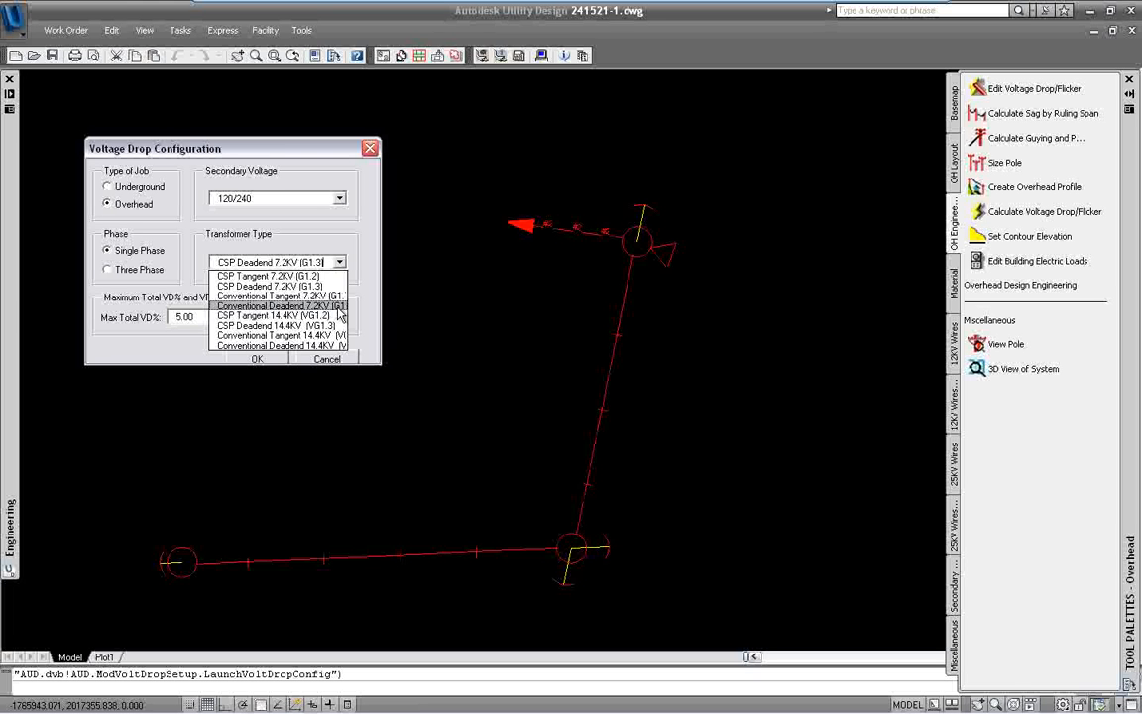
click(340, 306)
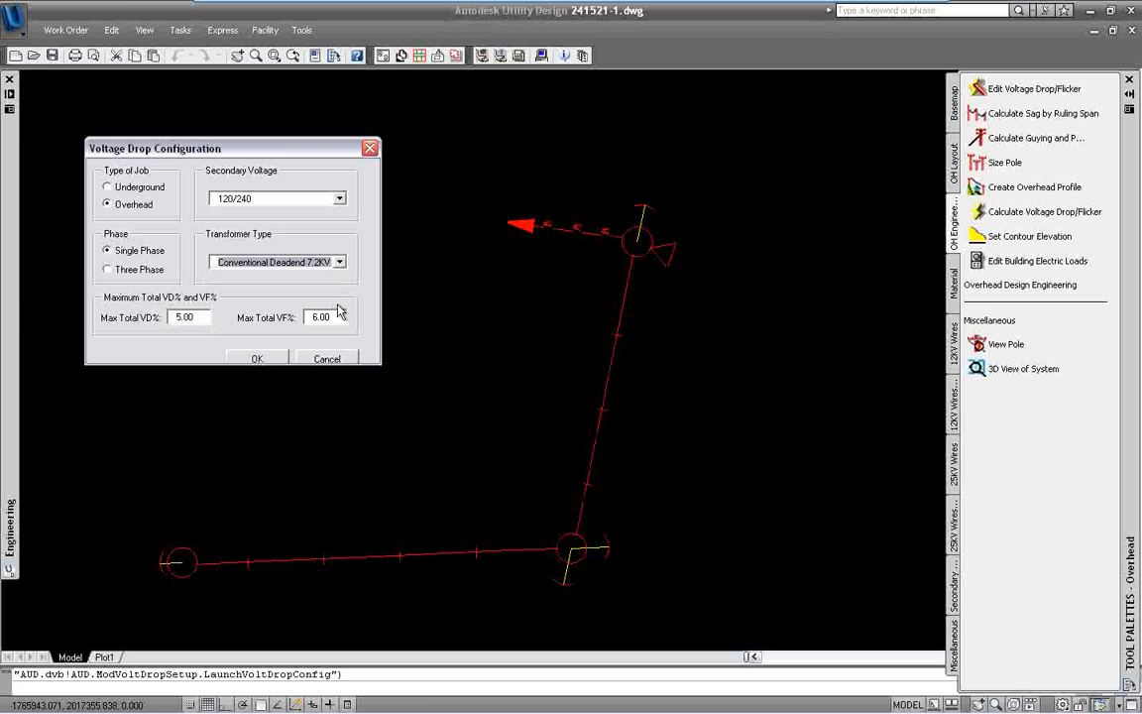
click(271, 359)
click(273, 361)
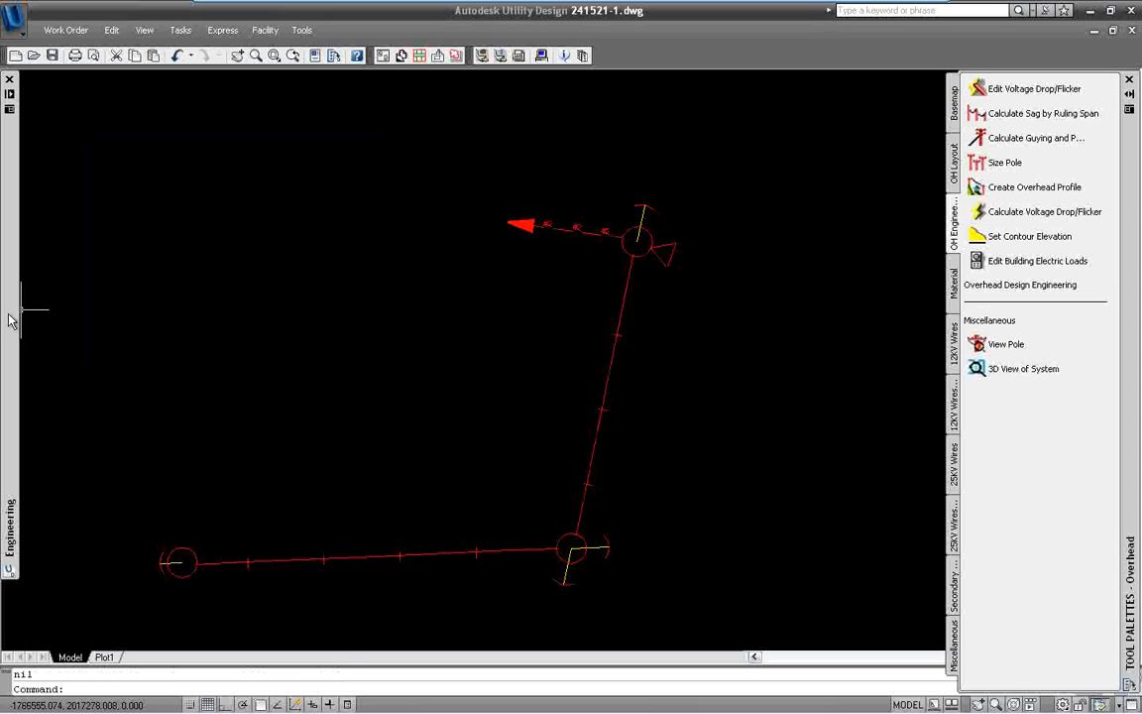
- Run the voltage drop and flicker analysis on the upper end pole's transformer, review the full results and finish the analysis
mouse_move(12, 320)
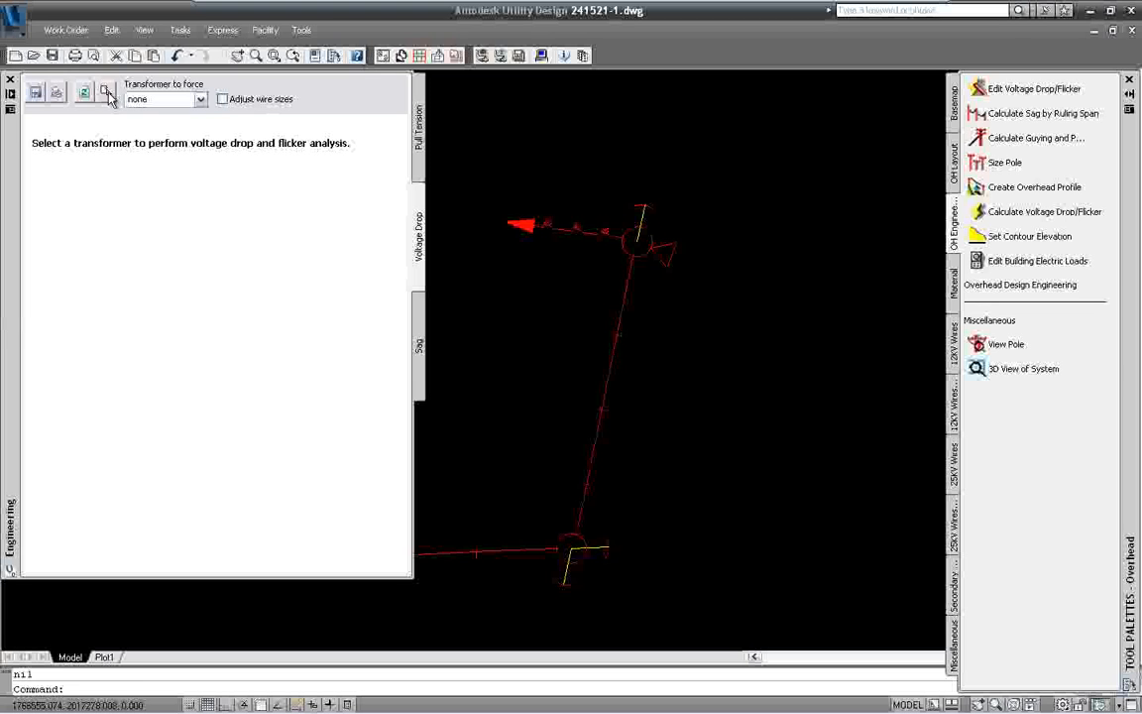
click(105, 92)
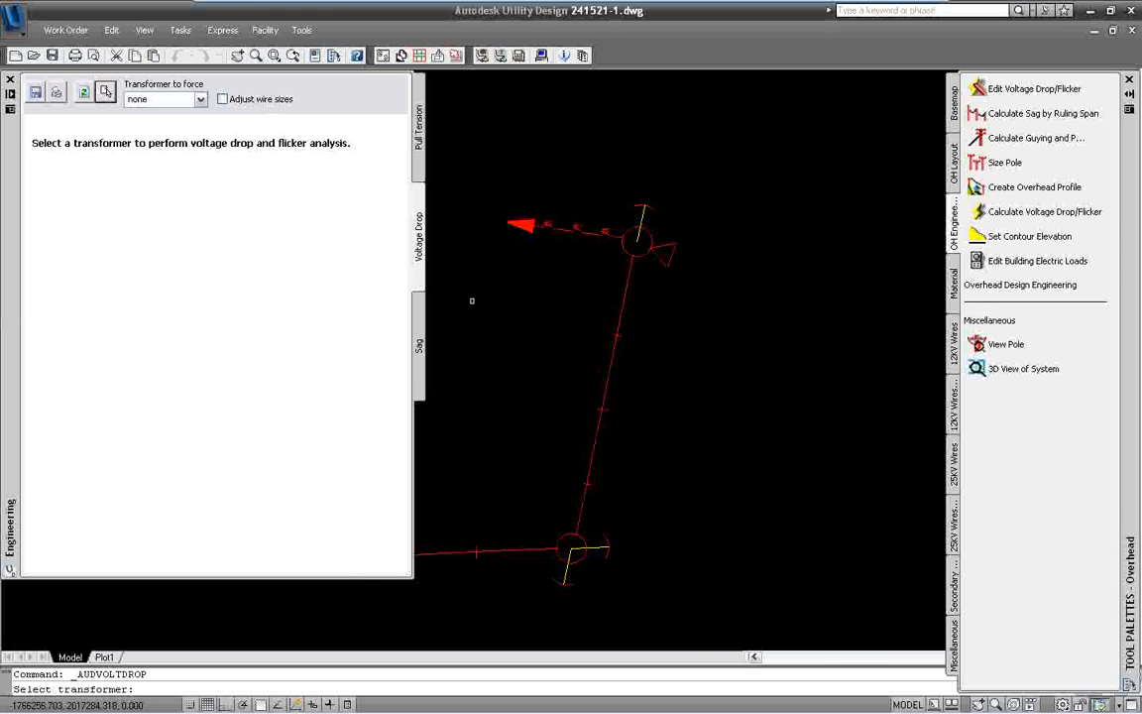
click(665, 257)
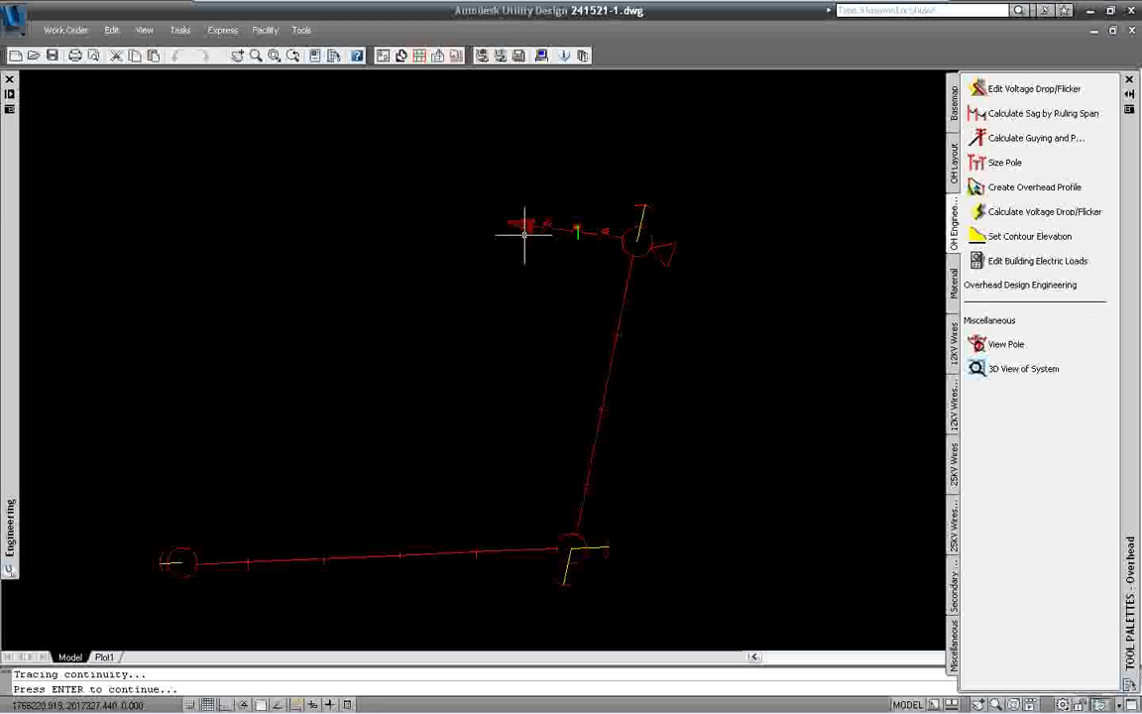
mouse_move(13, 325)
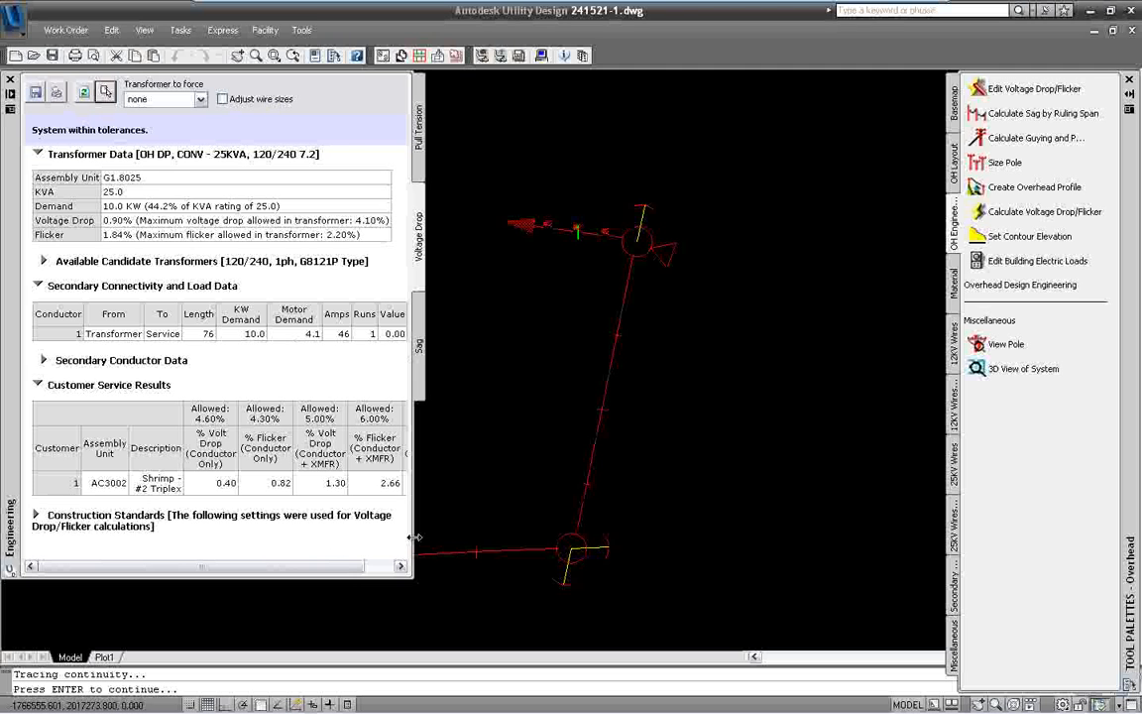
drag(414, 537, 500, 538)
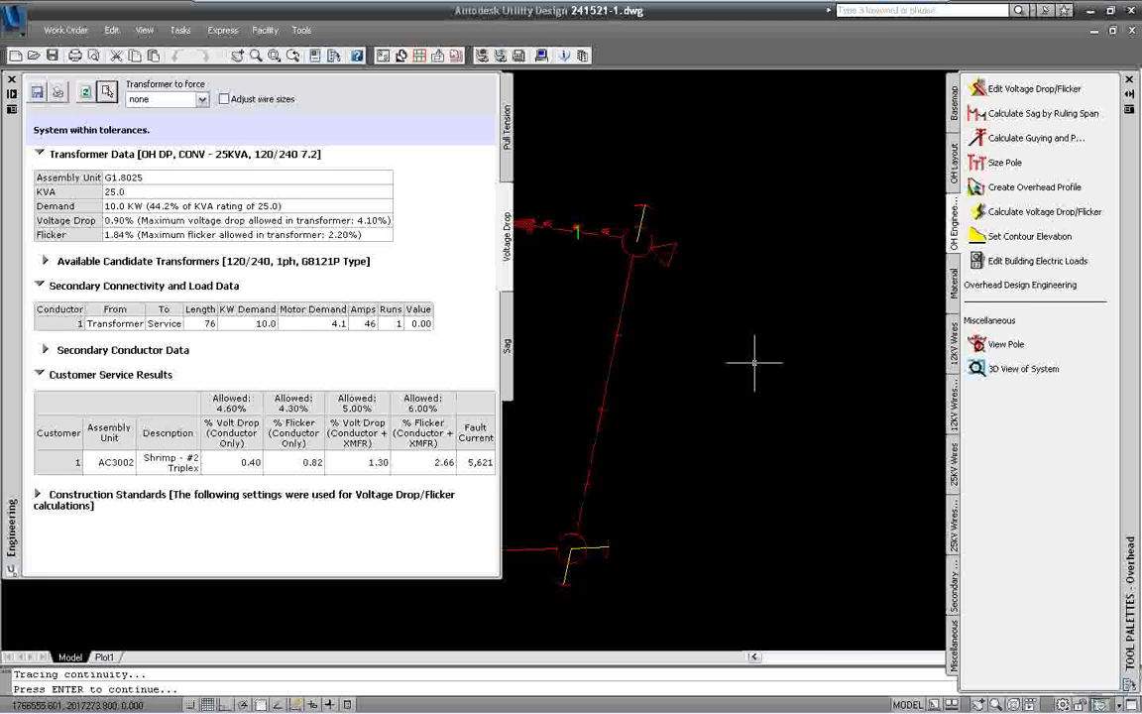
key(Return)
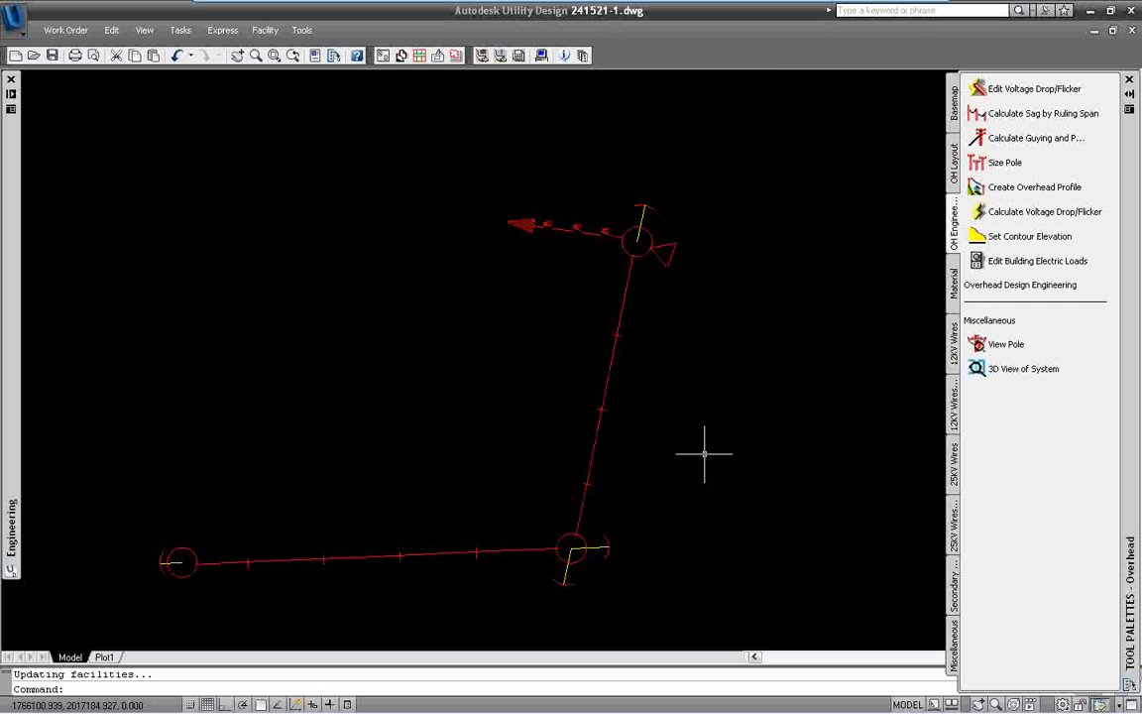
mouse_move(911, 10)
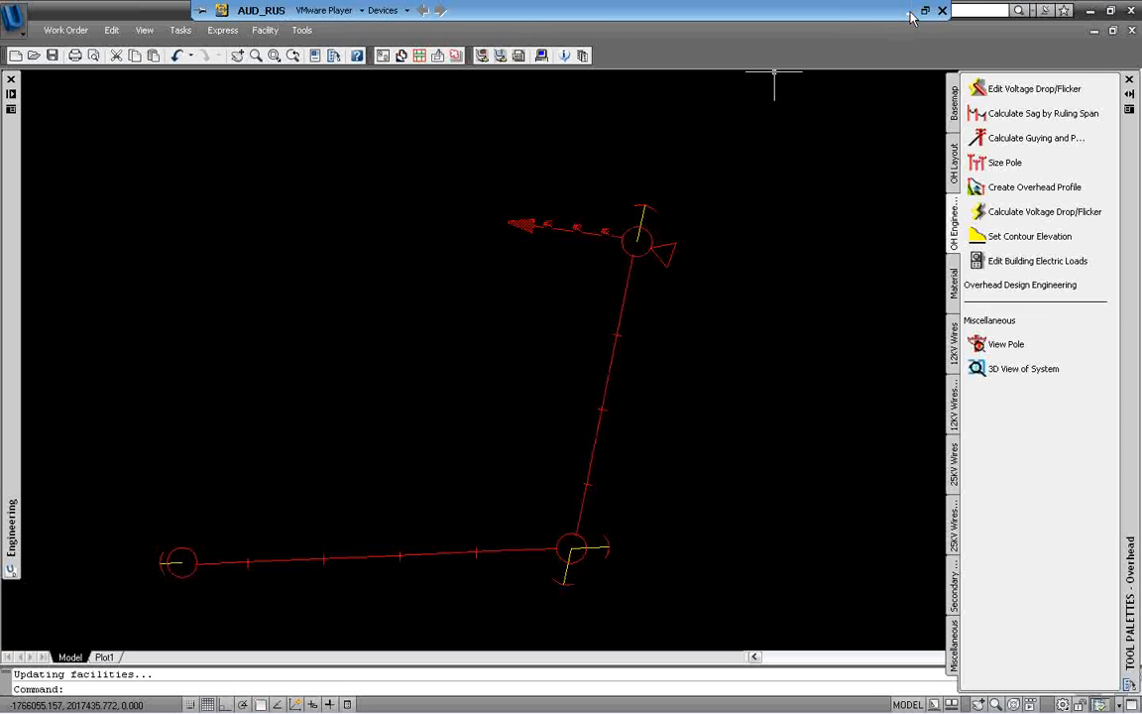
click(910, 12)
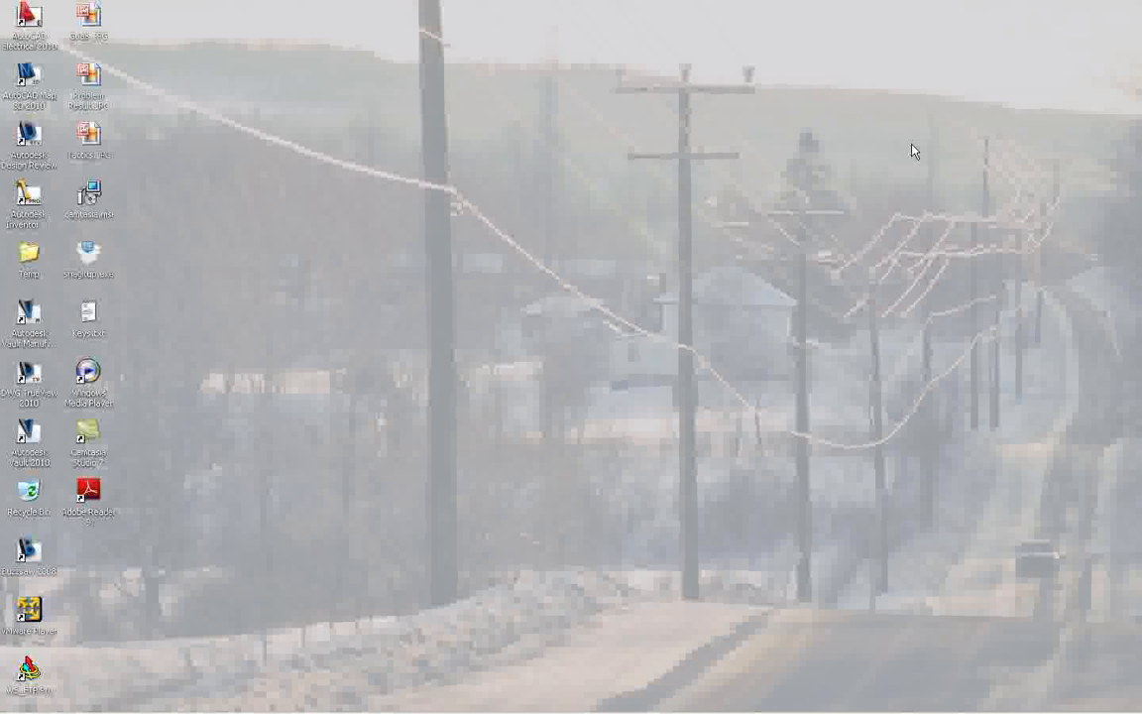
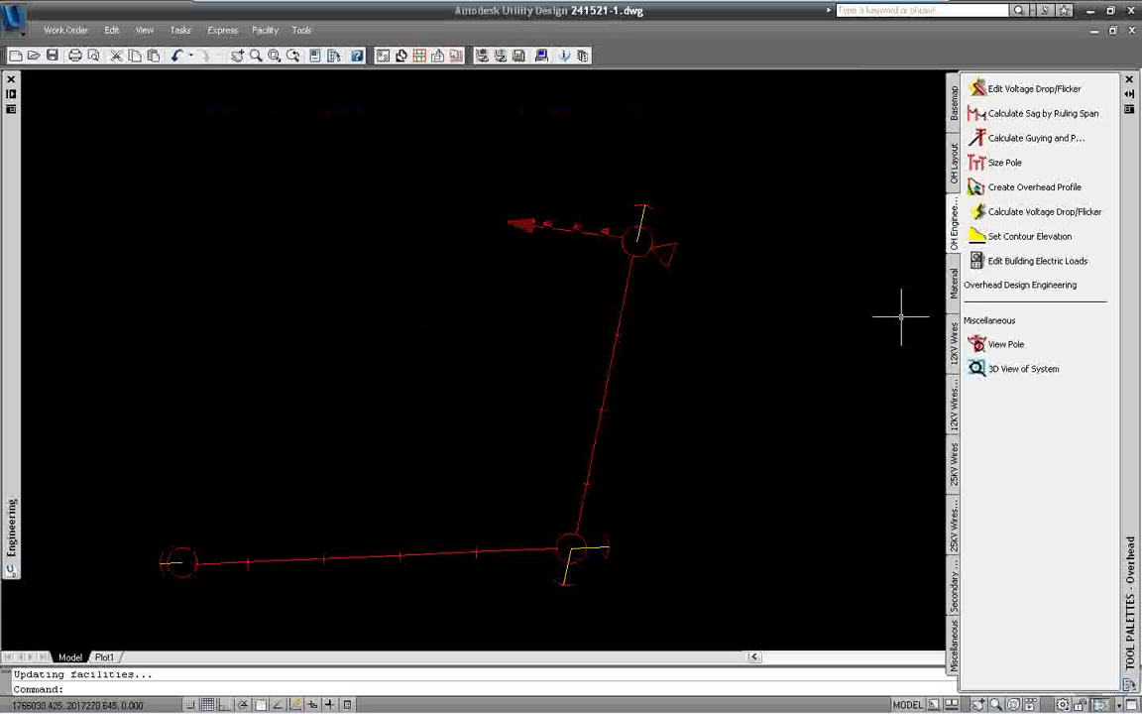
- Start automated material ordering for the pole at the west end of the line without selecting any backspan lines
click(954, 288)
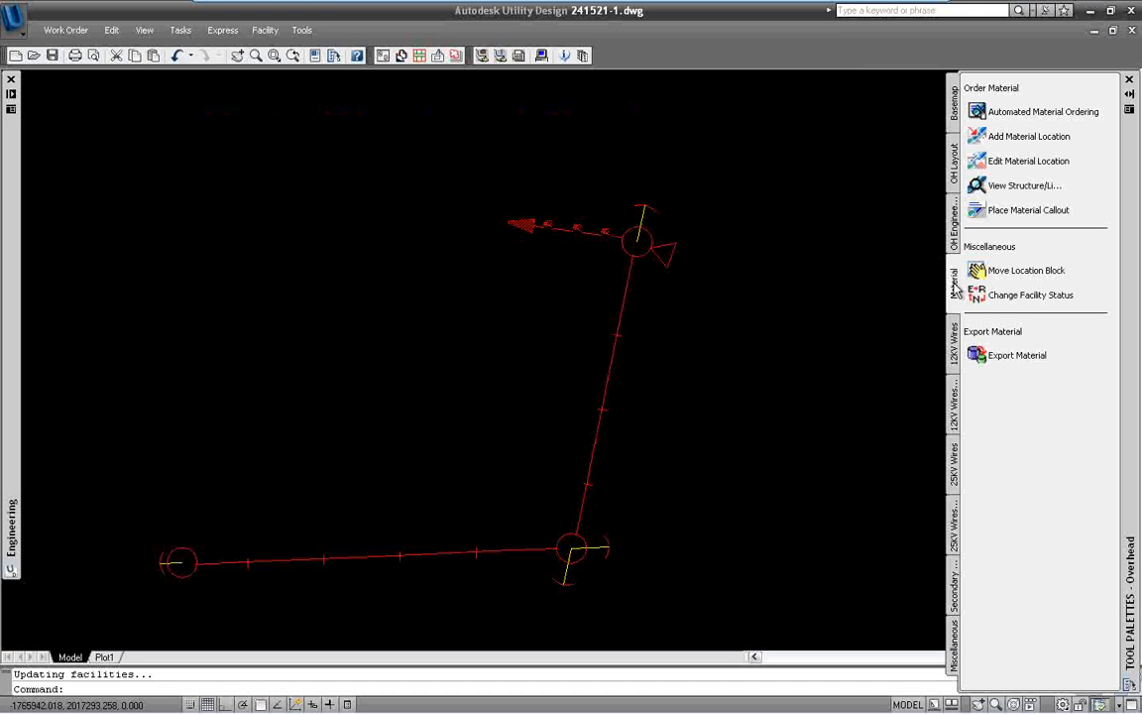
click(997, 115)
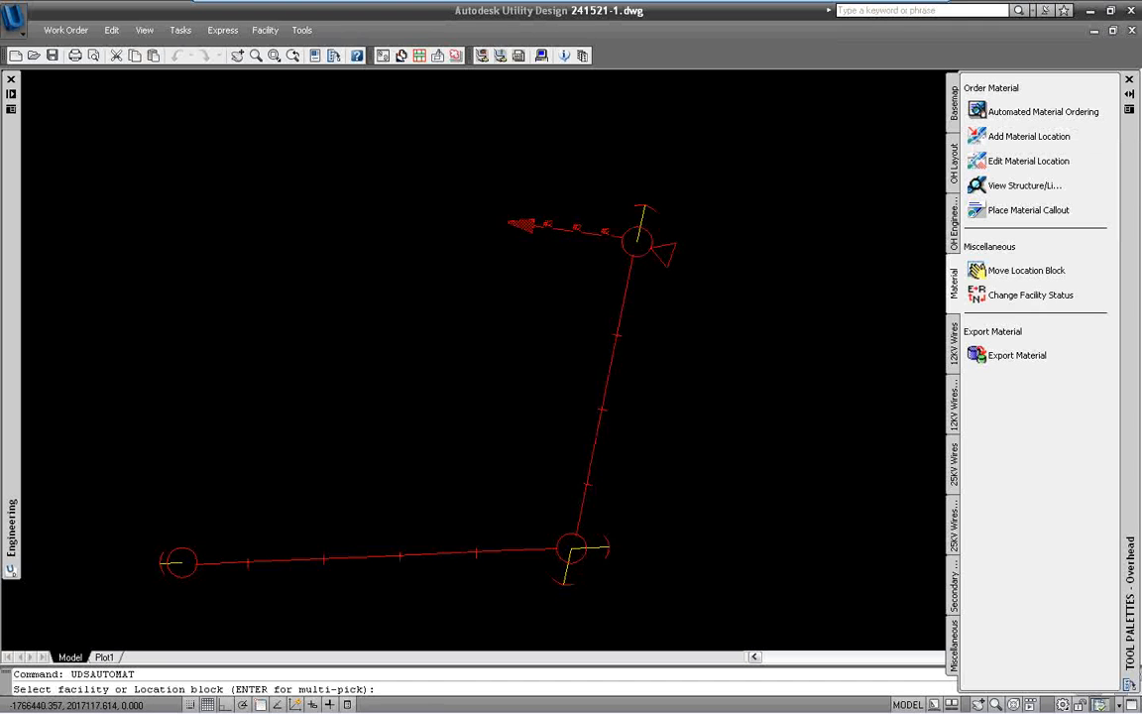
click(195, 548)
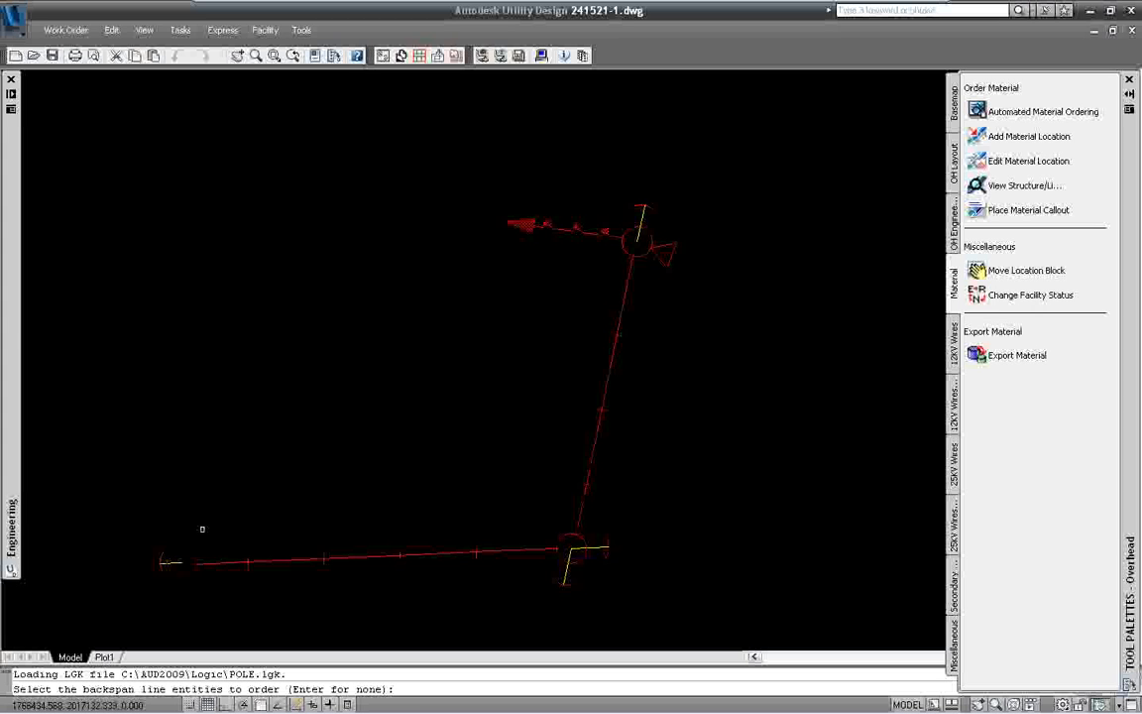
key(Return)
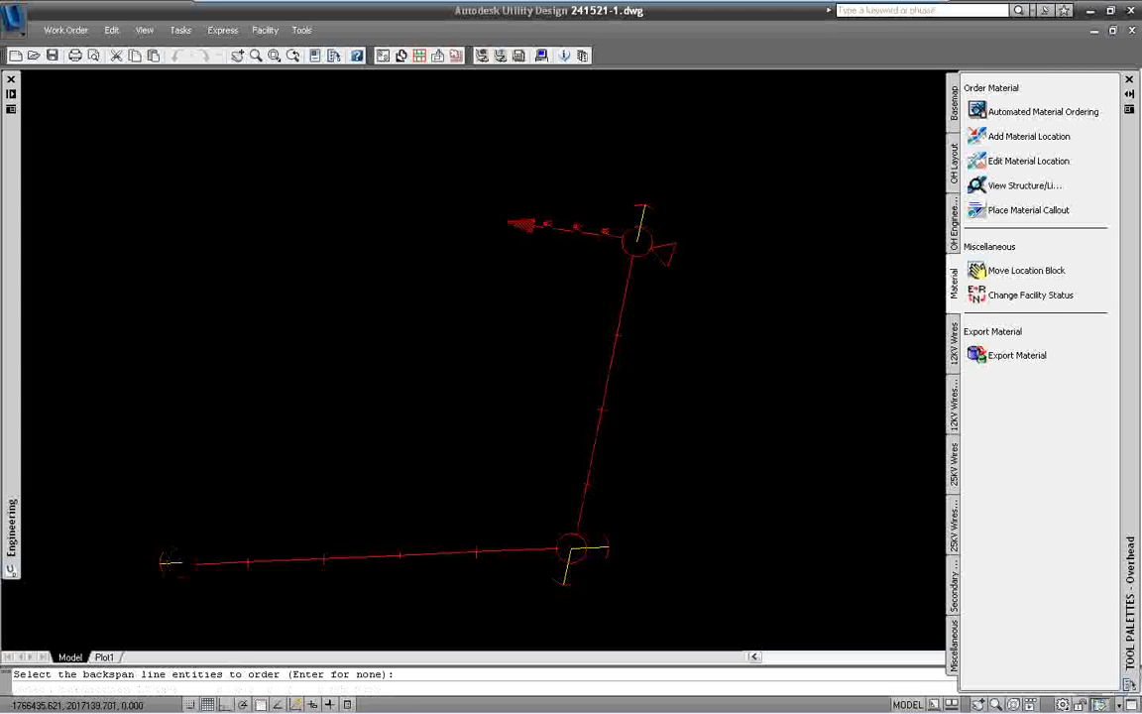
key(Return)
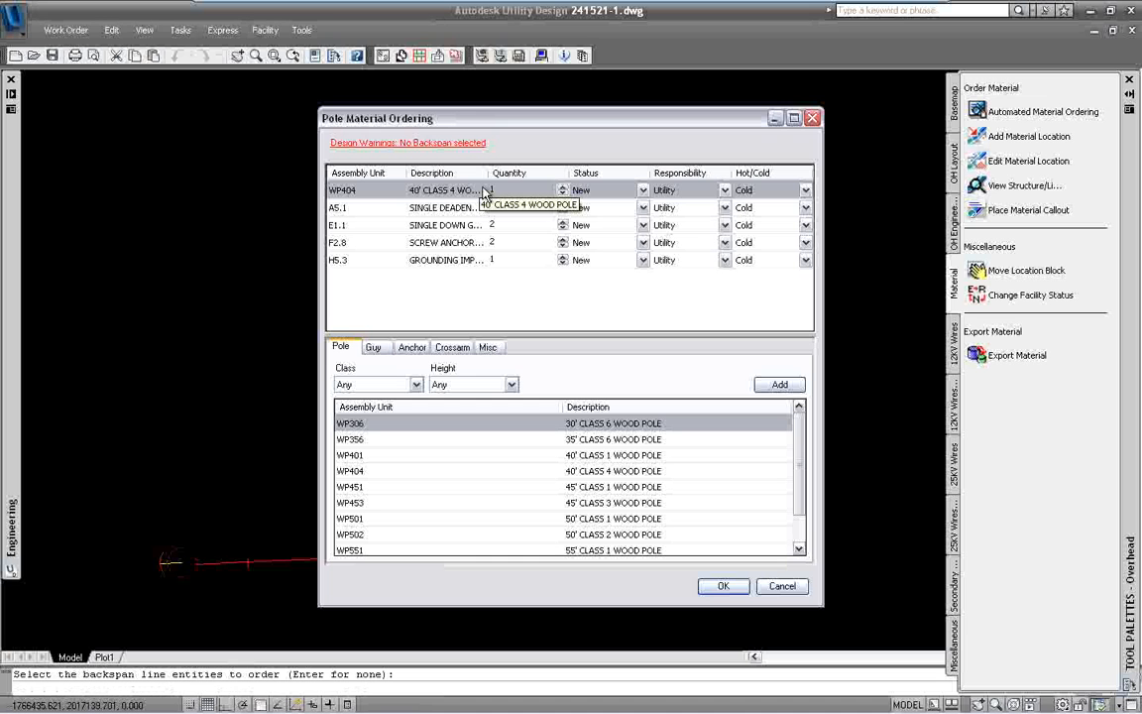
- Set the WP404 wood pole's status to Existing and mark the A5.1 single deadend assembly as Hot
click(643, 190)
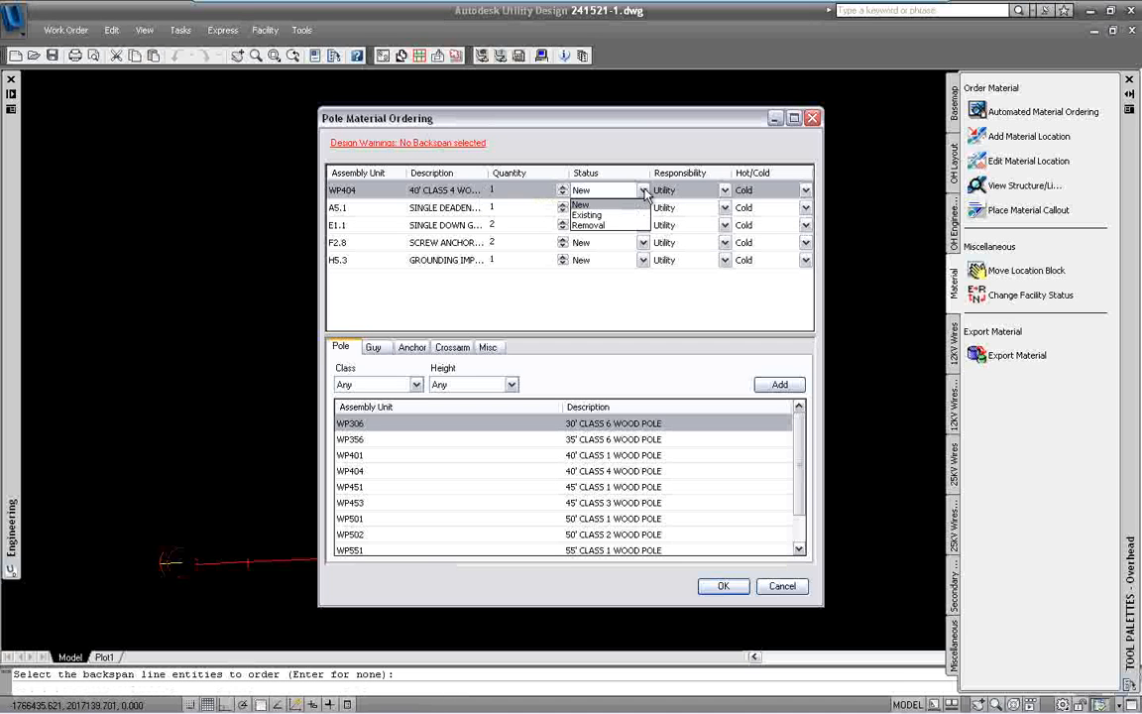
click(627, 215)
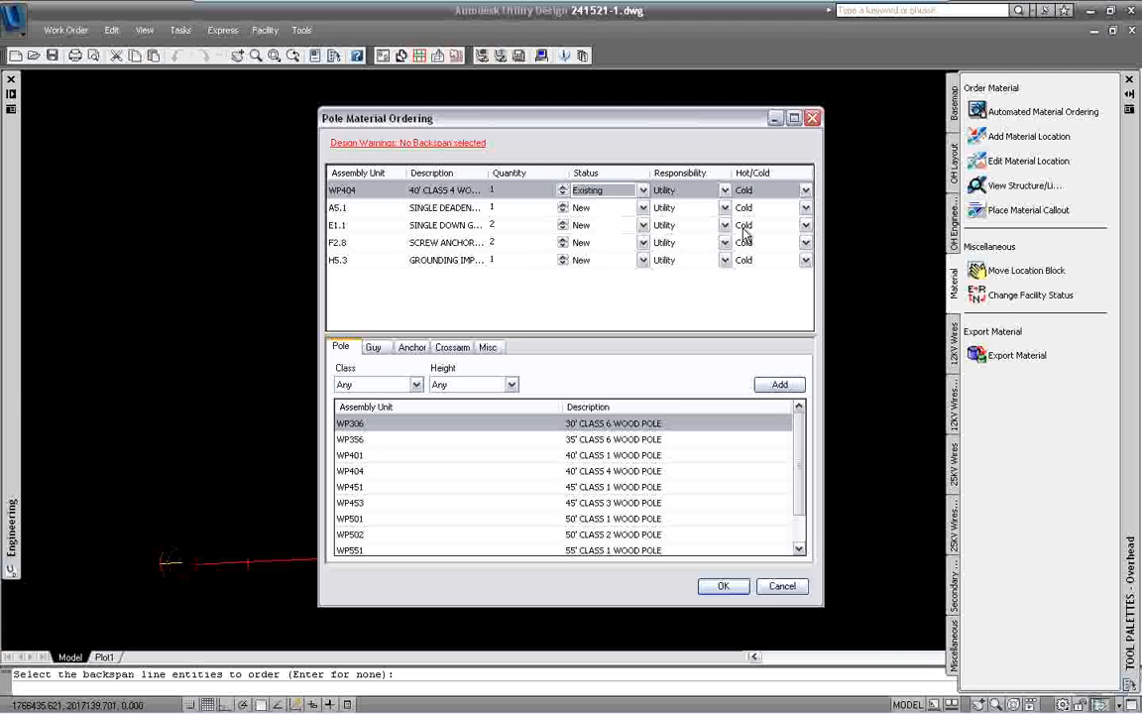
click(806, 208)
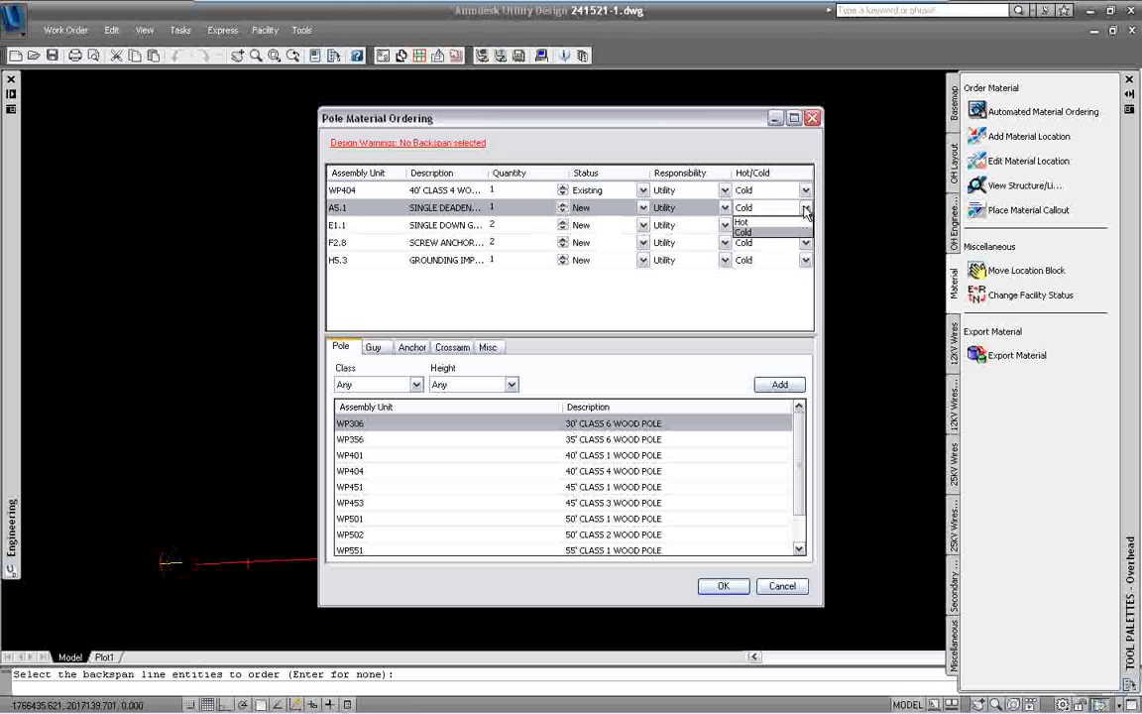
click(797, 221)
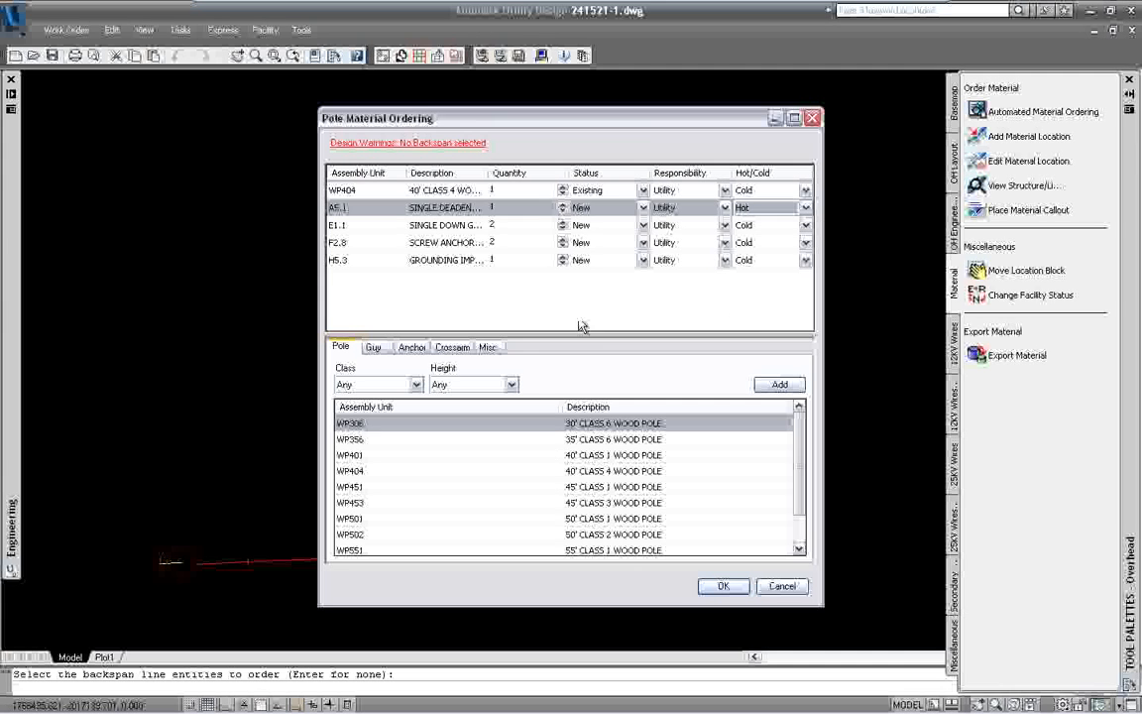
- Check the available guy, anchor and crossarm assemblies, and accept the west end pole's material order with location block 1 placed above the pole
click(375, 348)
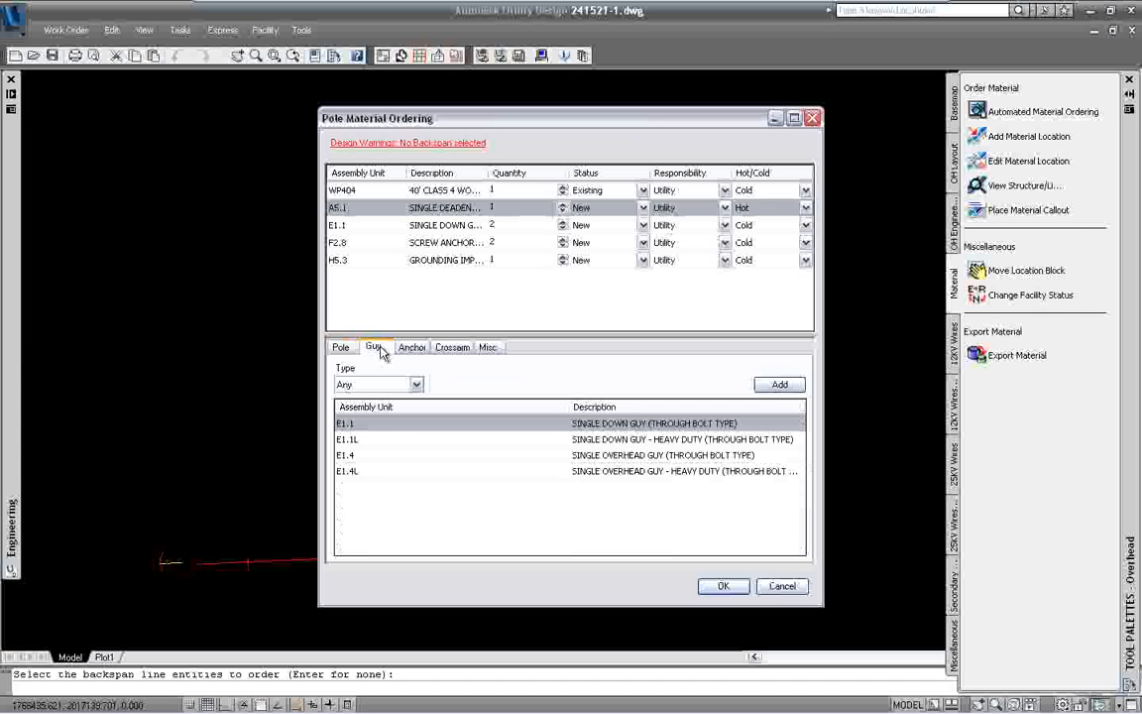
click(412, 348)
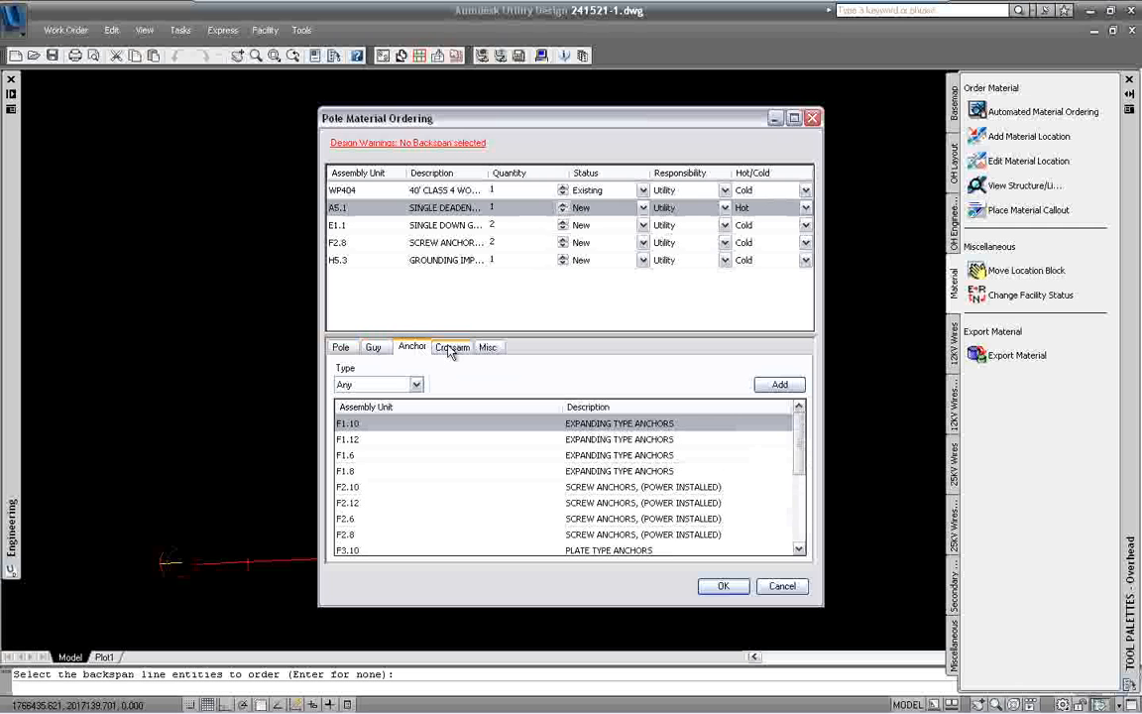
click(449, 349)
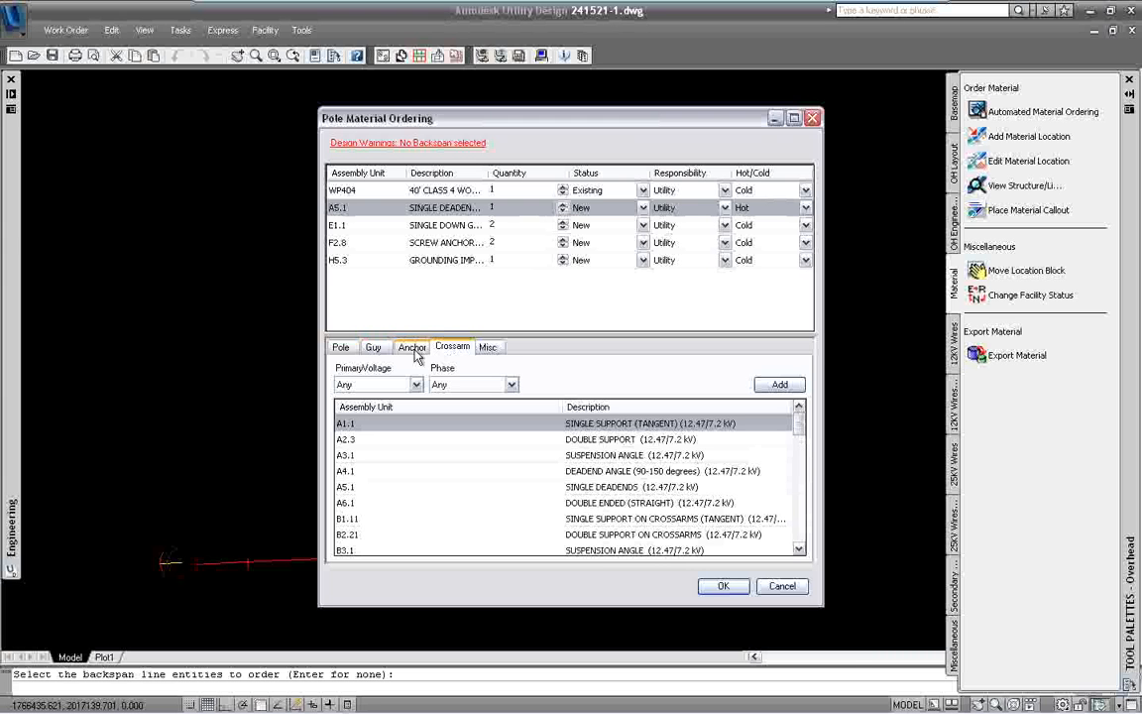
click(341, 347)
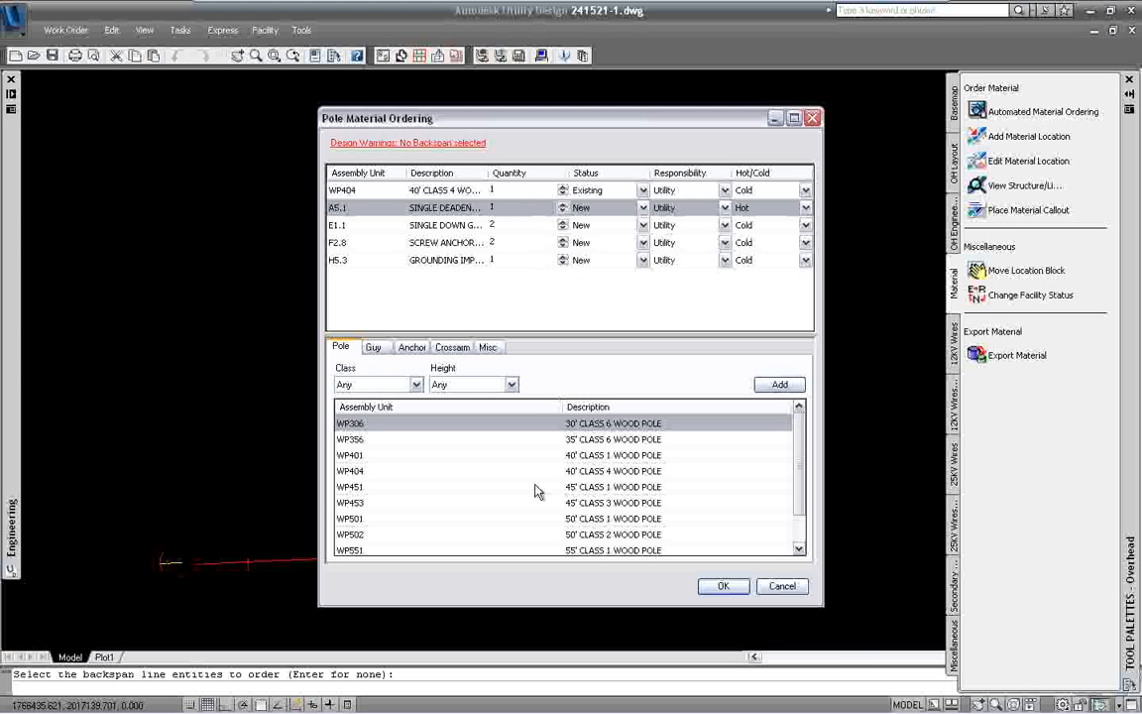
click(724, 586)
key(Return)
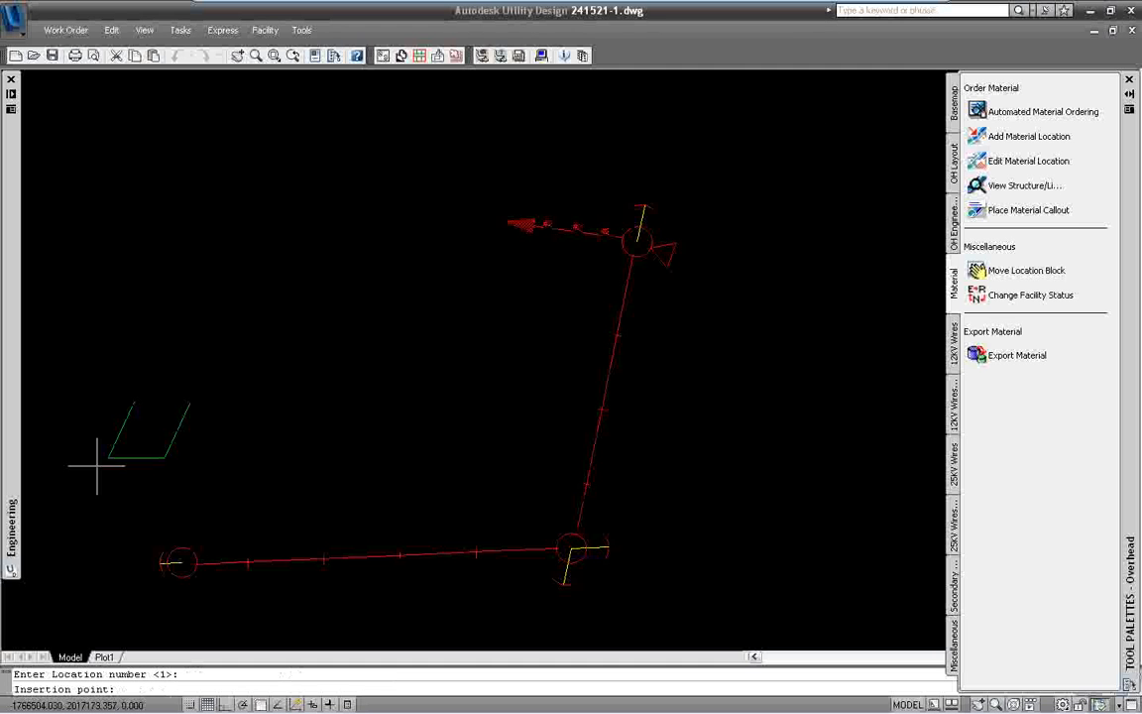
click(64, 437)
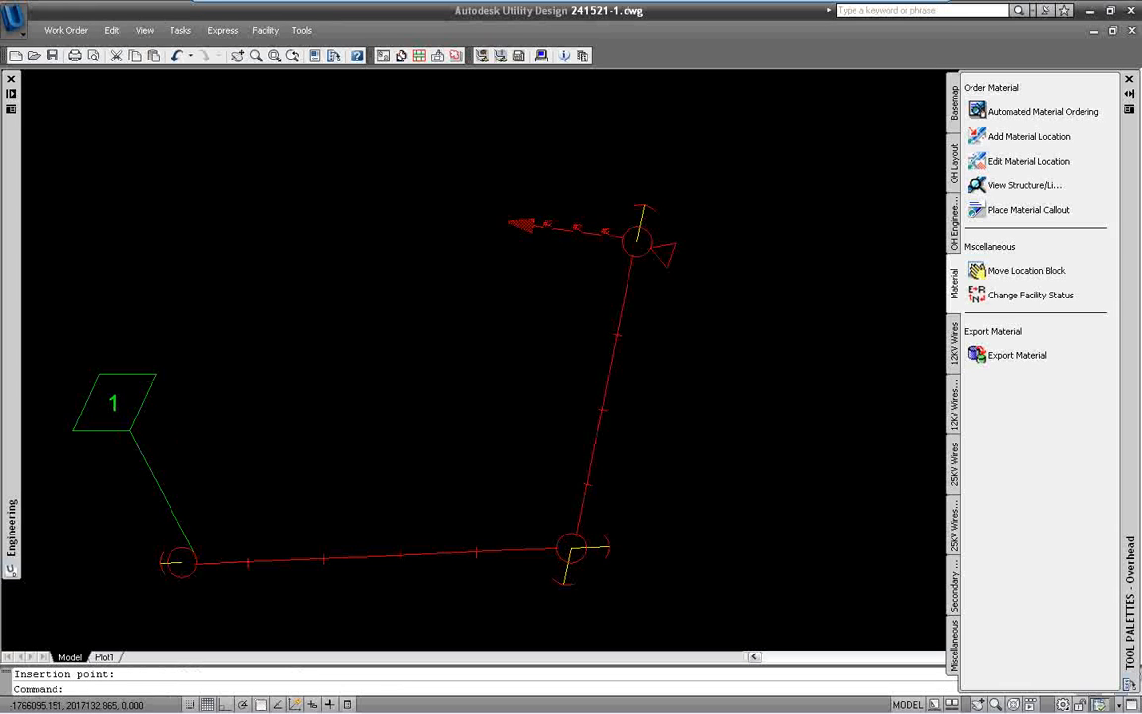
- Order material automatically for the corner pole with the western span as backspan, placing location block 2 to the pole's lower right
click(1043, 111)
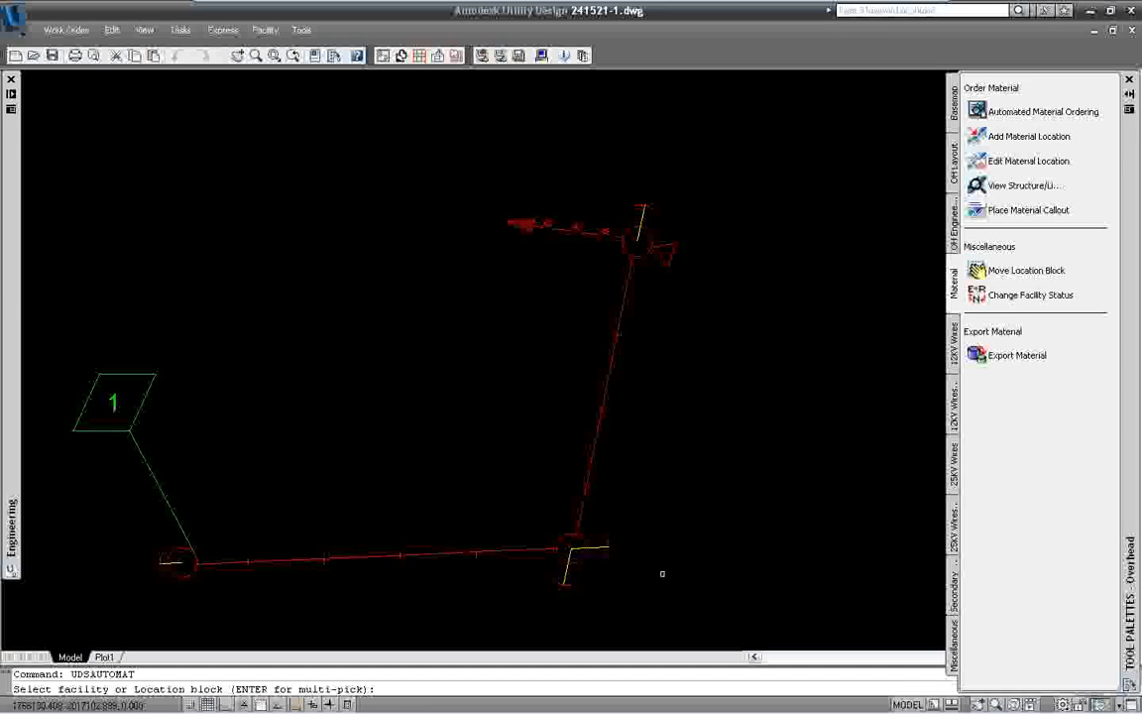
click(585, 555)
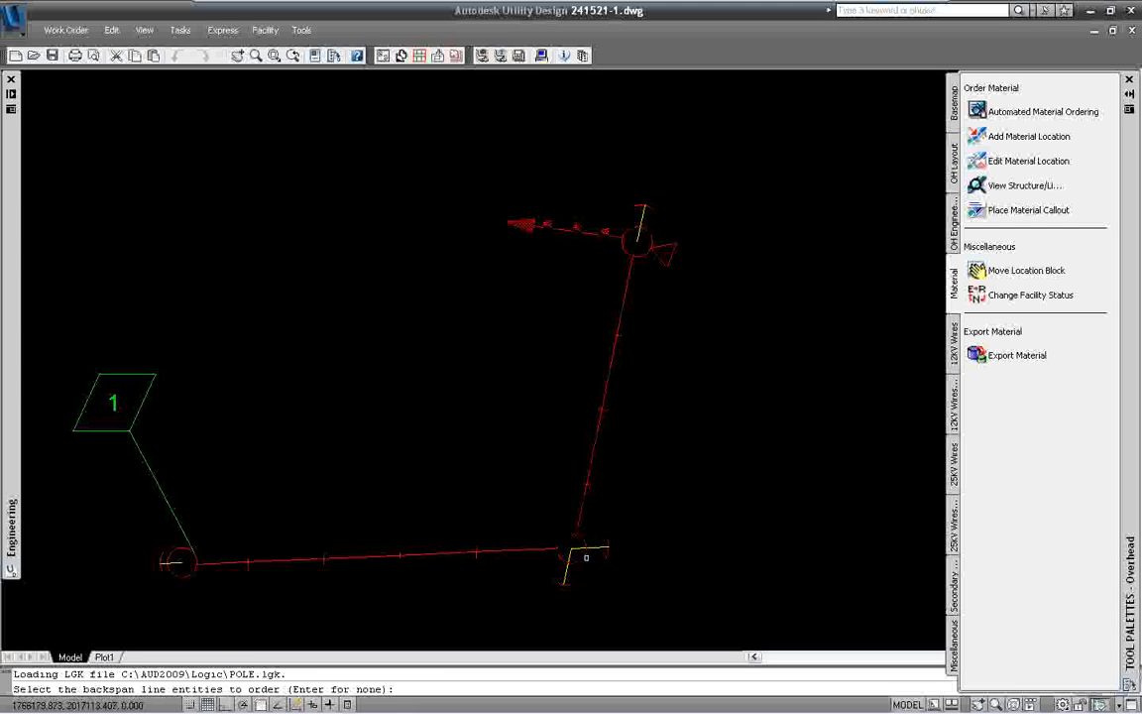
click(512, 549)
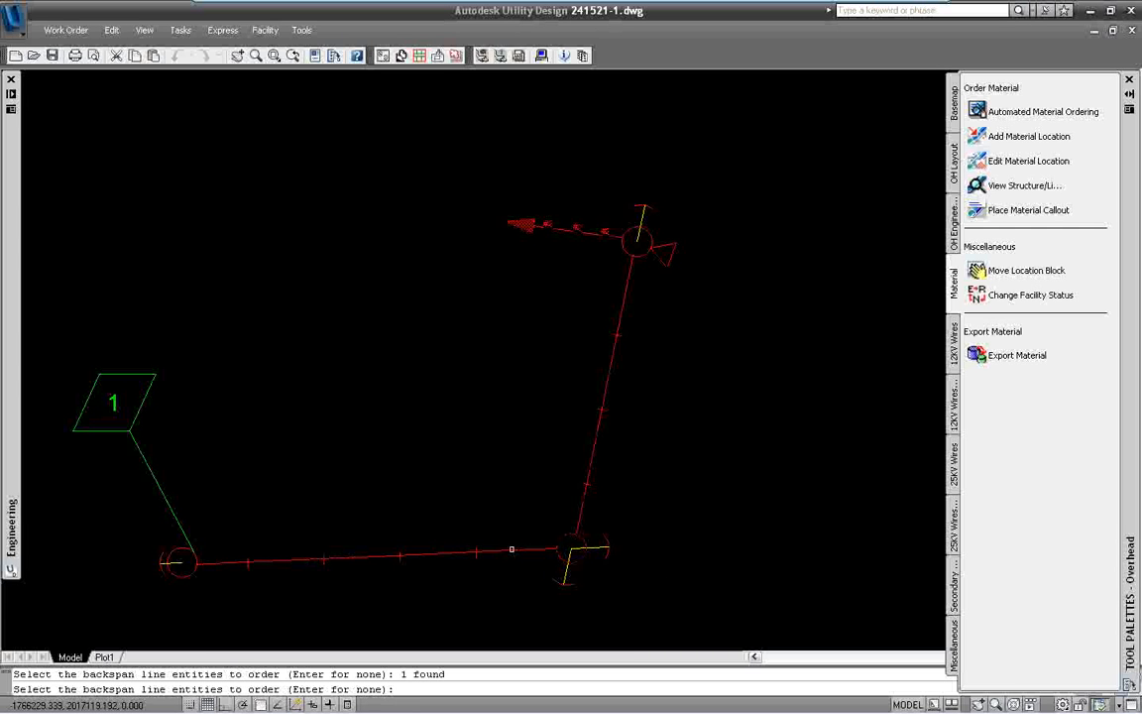
key(Return)
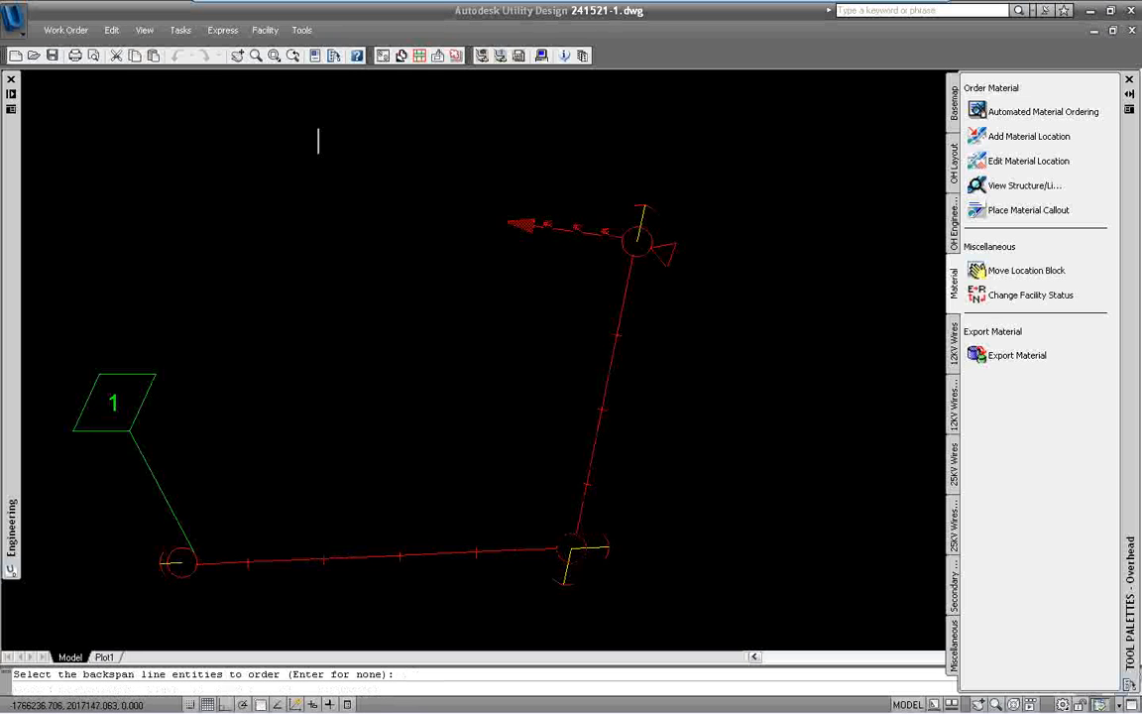
right_click(501, 510)
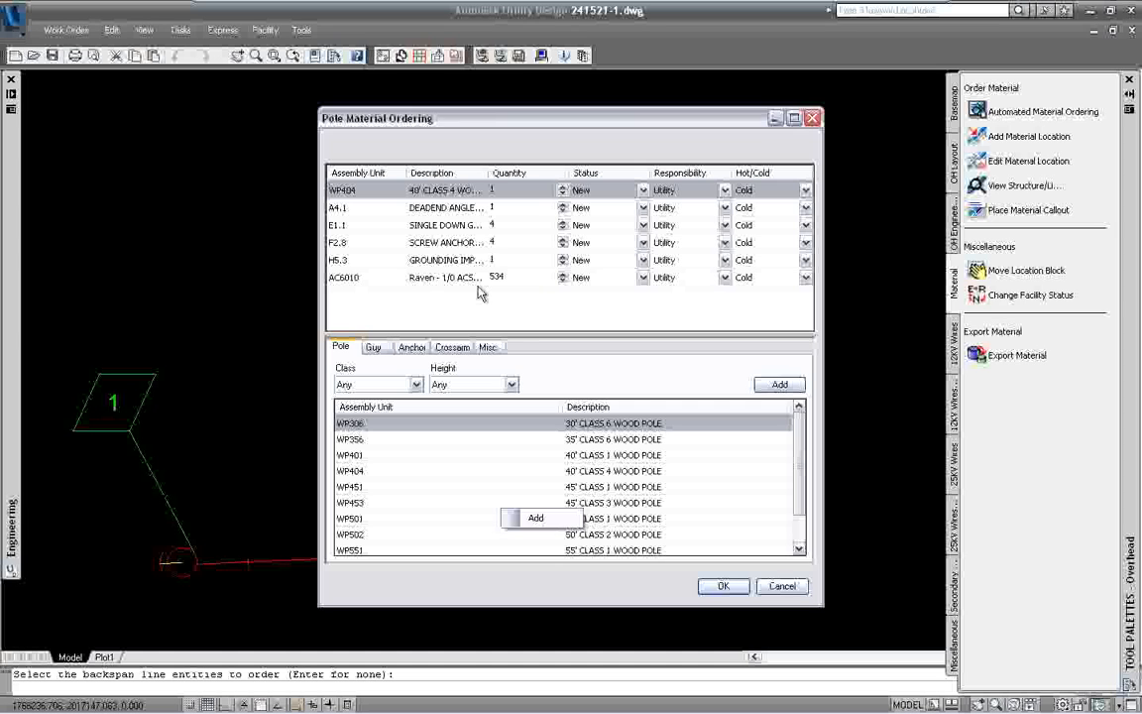
click(725, 587)
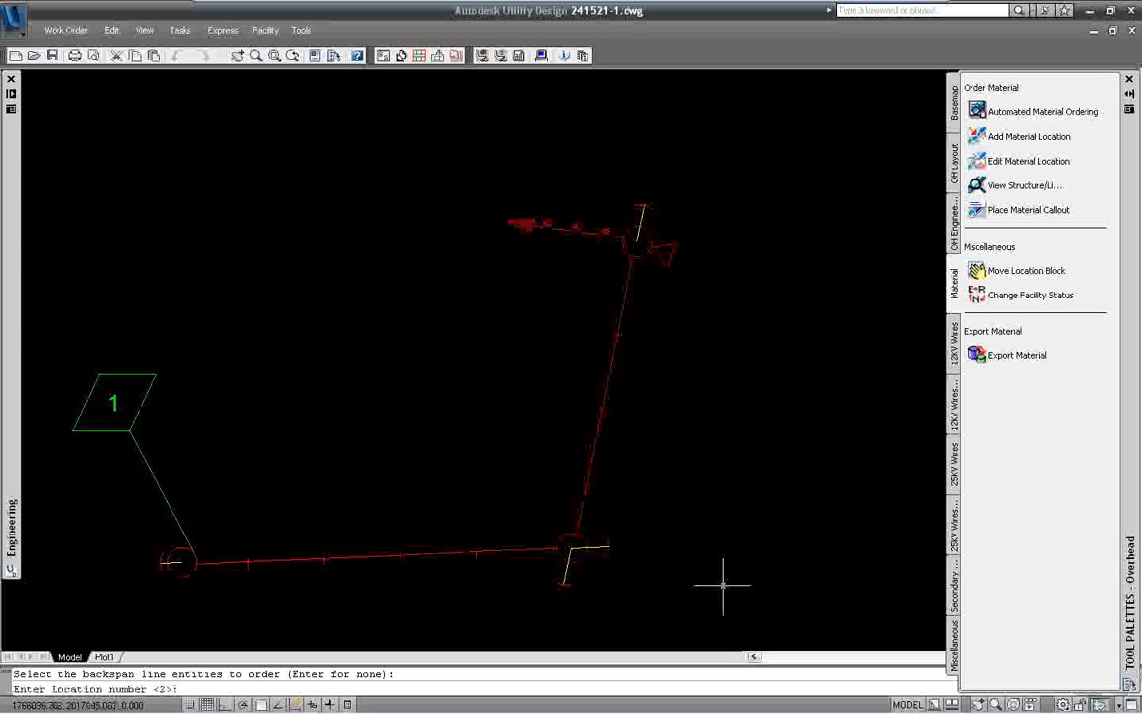
key(Return)
click(779, 622)
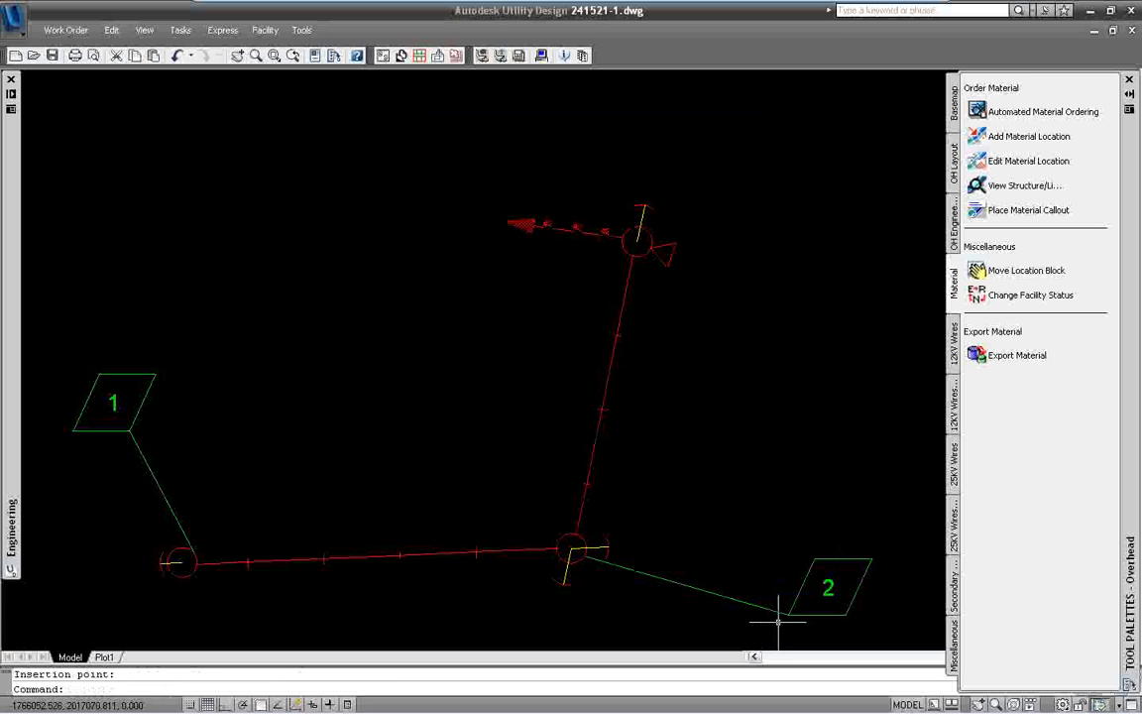
- Start automated material ordering for the upper end pole, selecting the span from the corner pole as its backspan
key(Return)
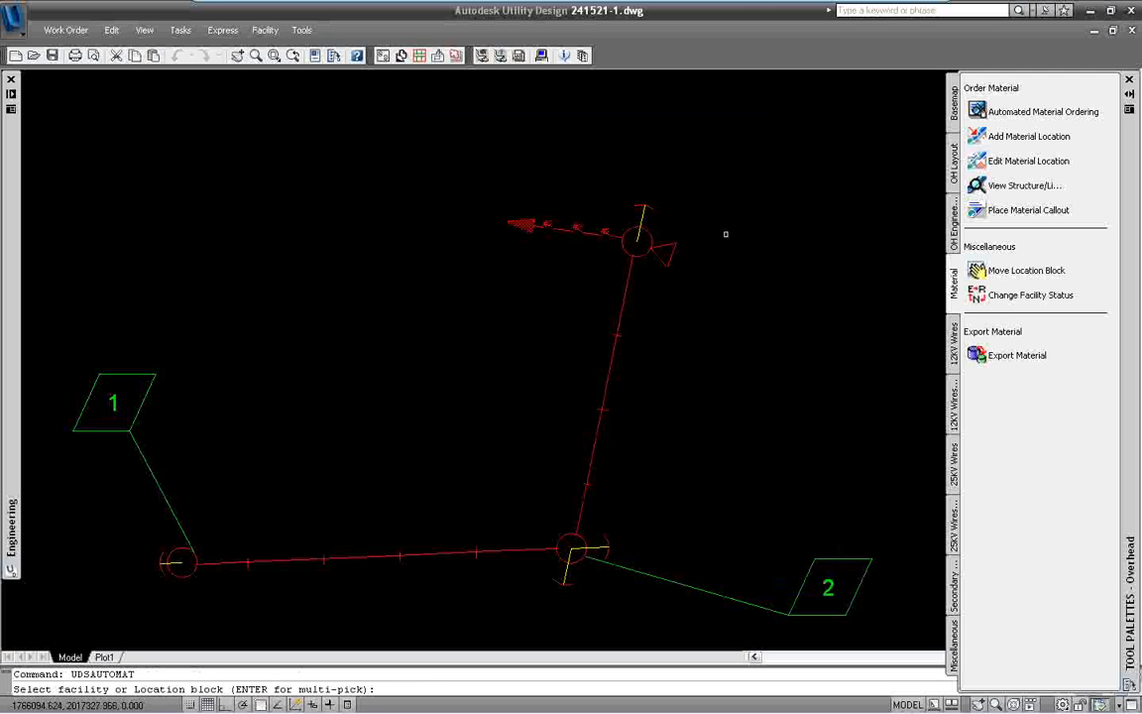
click(648, 233)
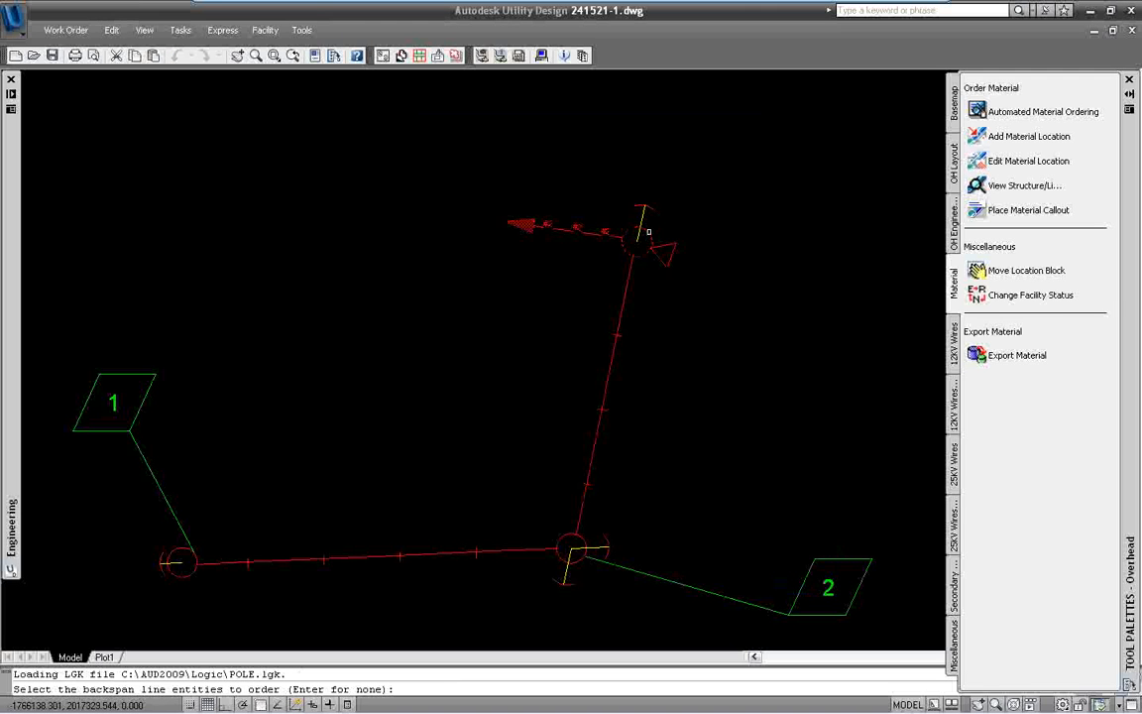
click(624, 295)
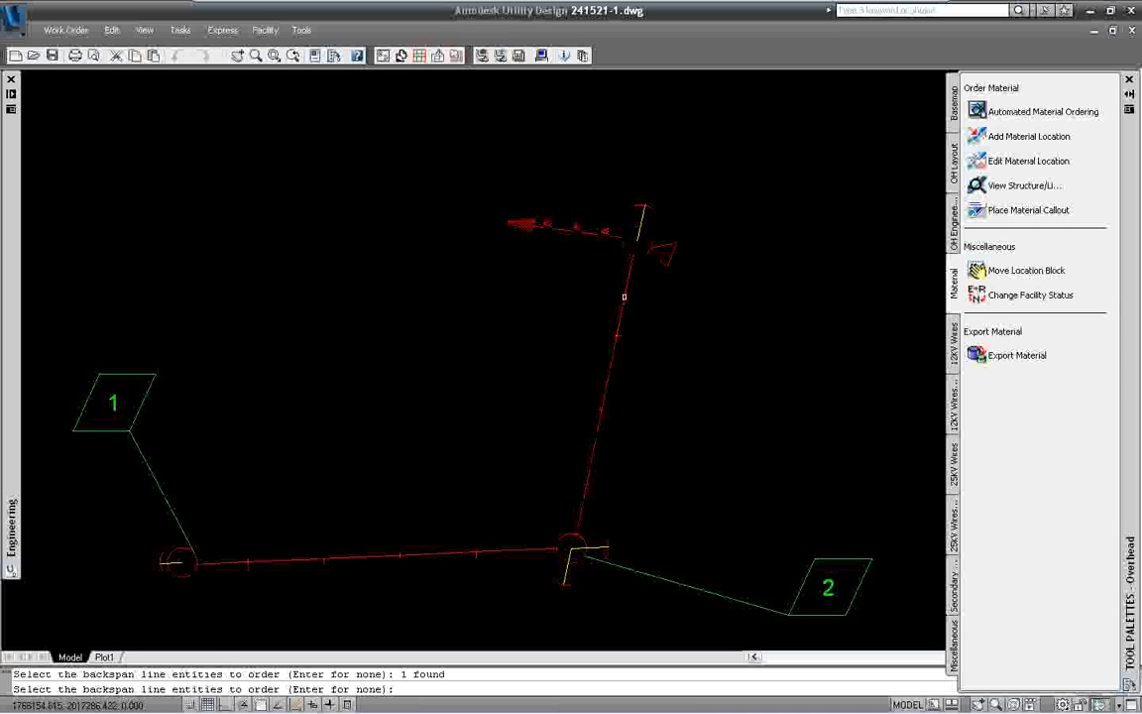
key(Return)
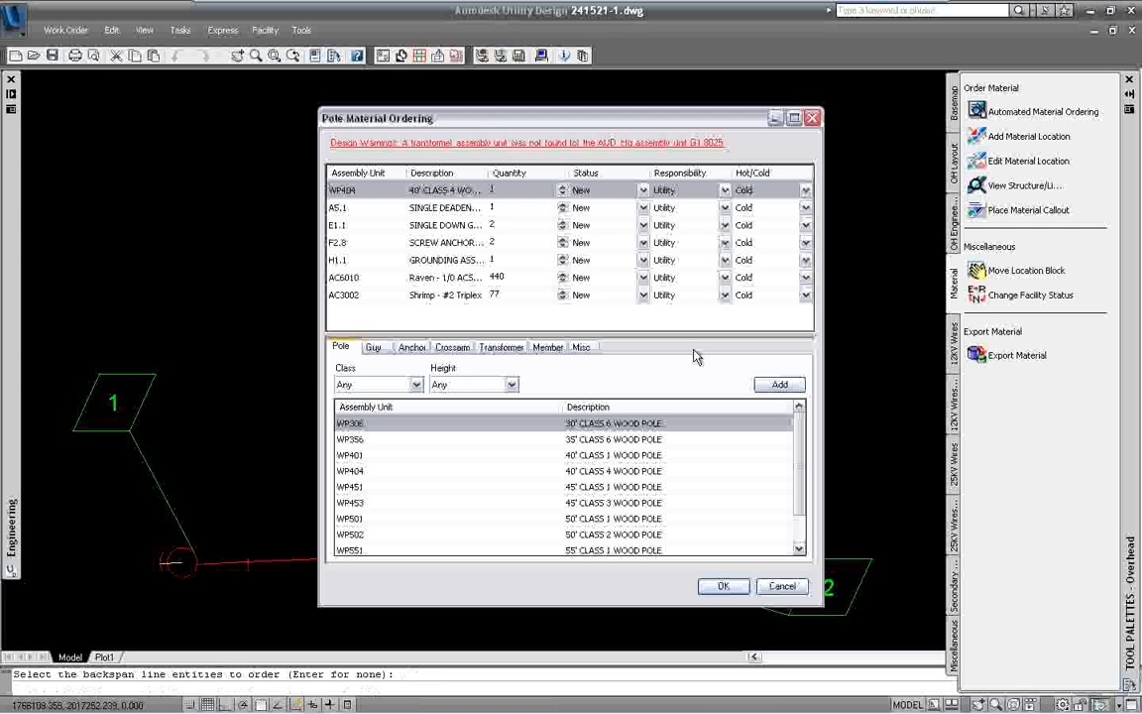
- Check the transformer and crossarm assembly lists, and accept the material order with location block 3 to the upper right of the pole
click(565, 144)
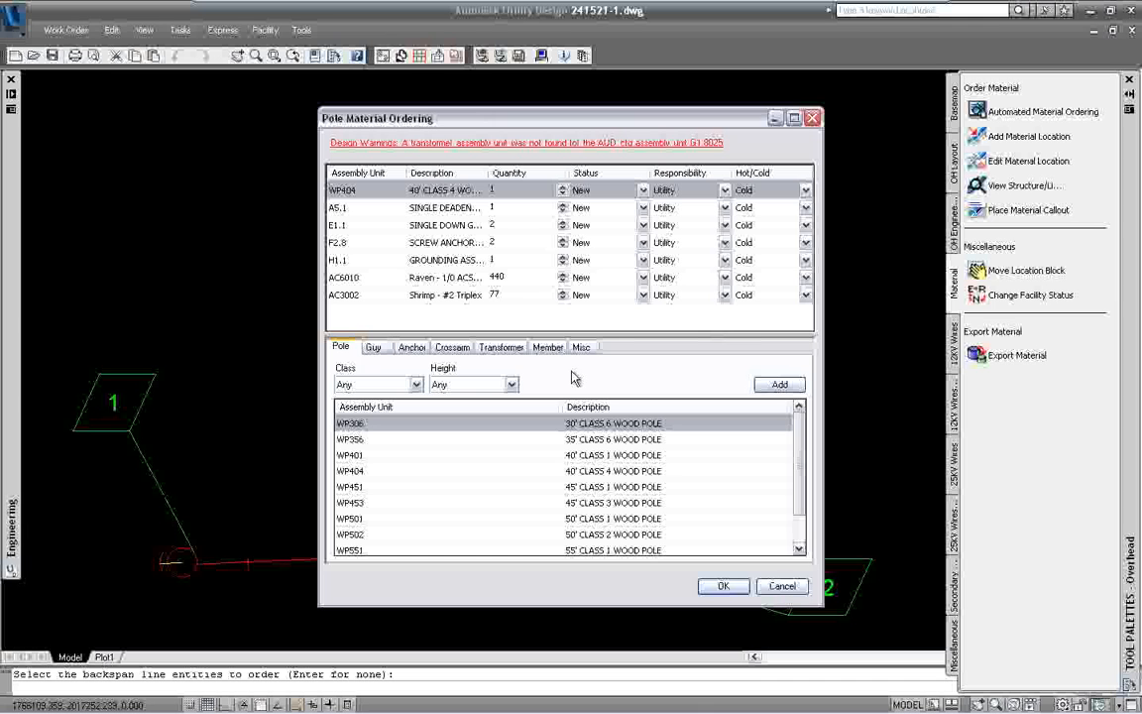
click(498, 349)
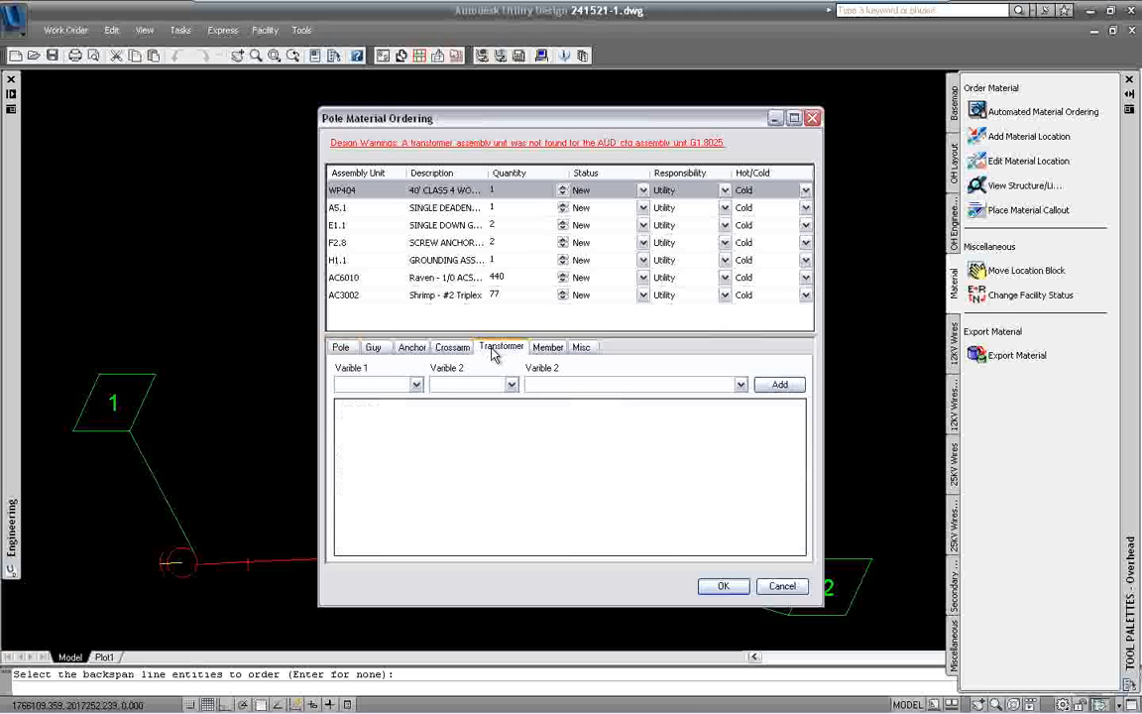
click(466, 349)
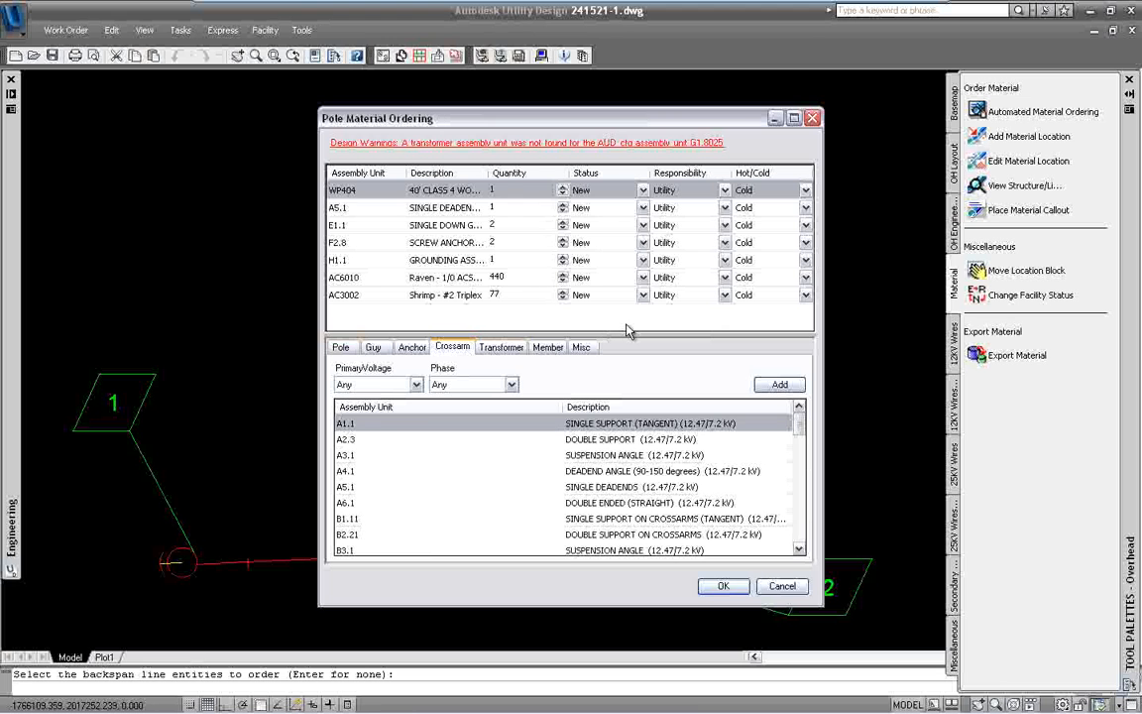
click(737, 590)
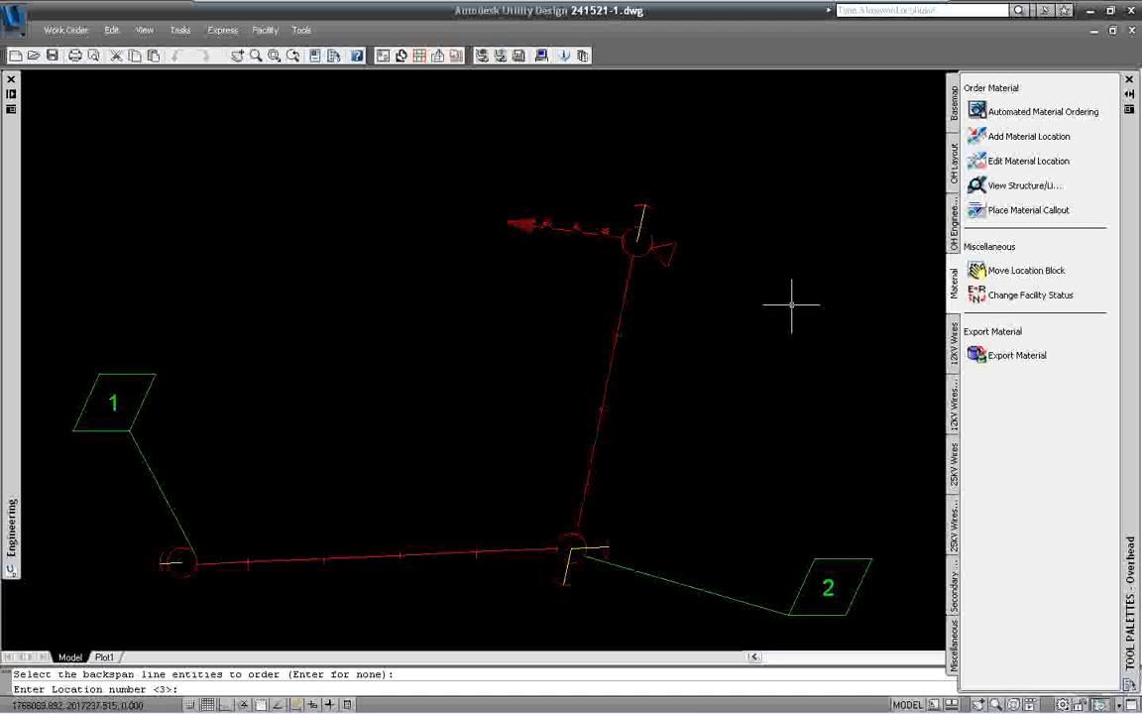
key(Return)
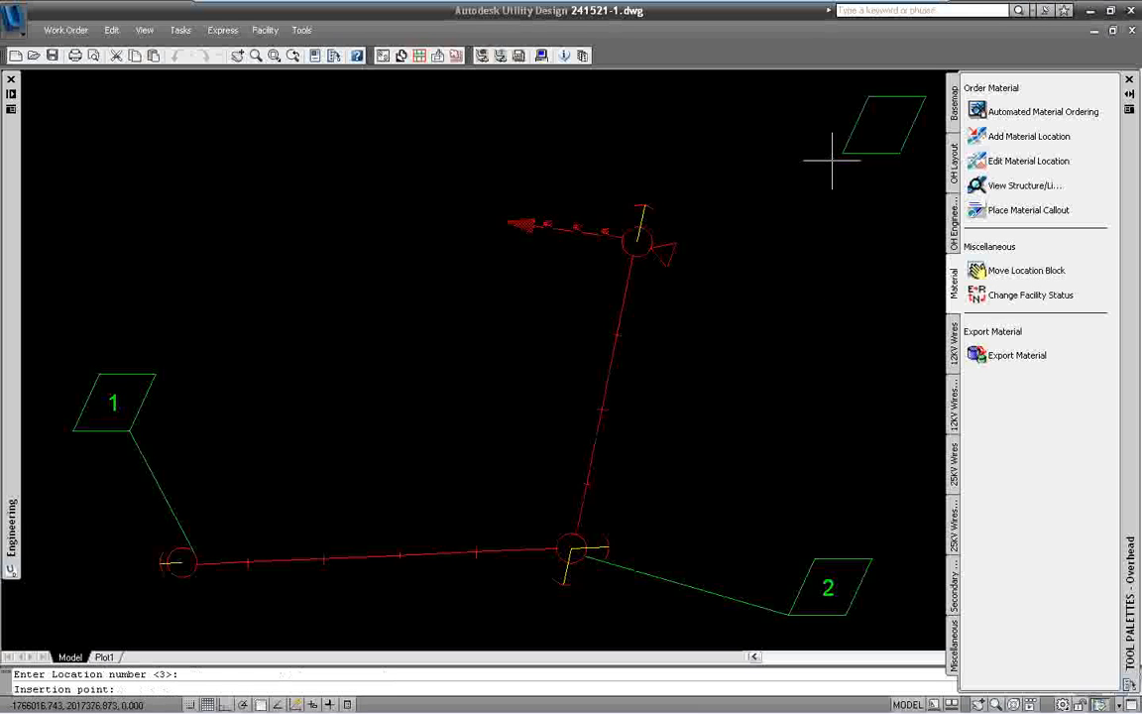
click(810, 184)
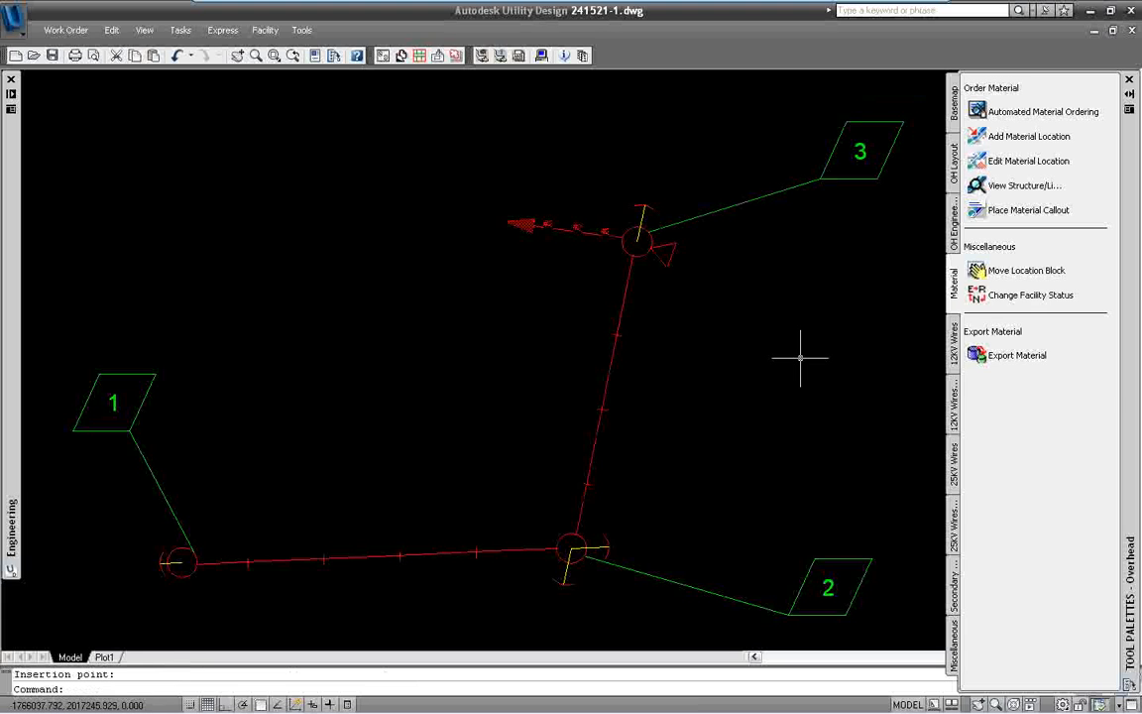
- Export the material and create the Job Summary report for the job, reading its assembly list to the end before closing it
click(1005, 357)
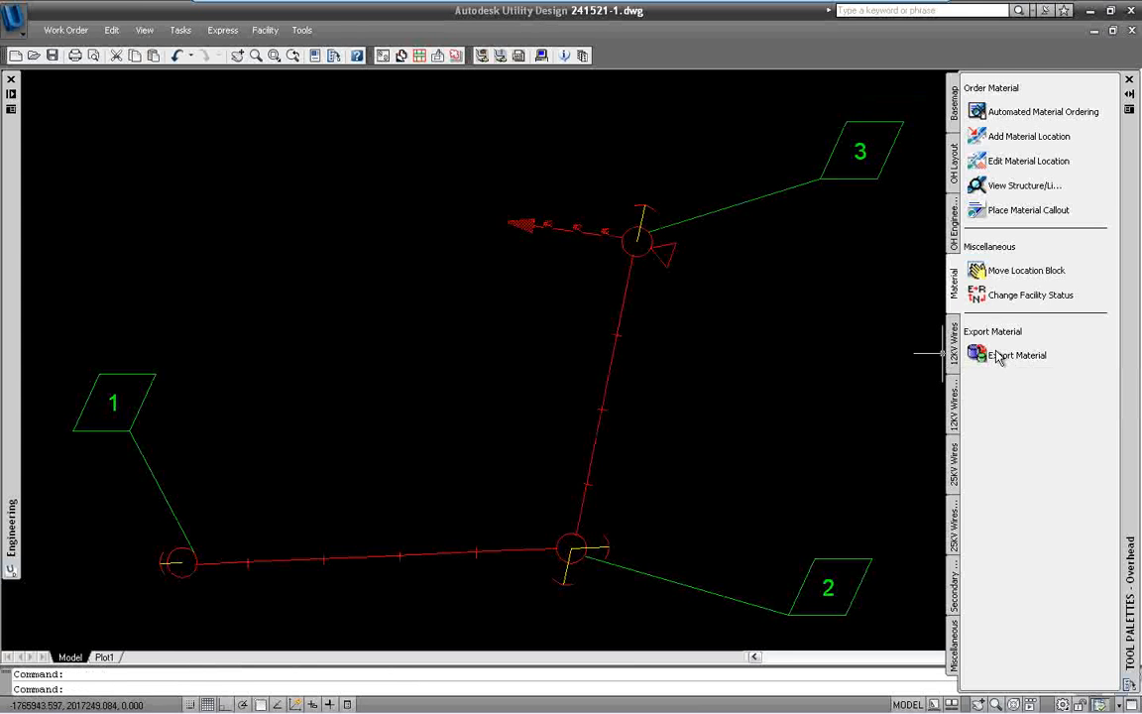
click(584, 57)
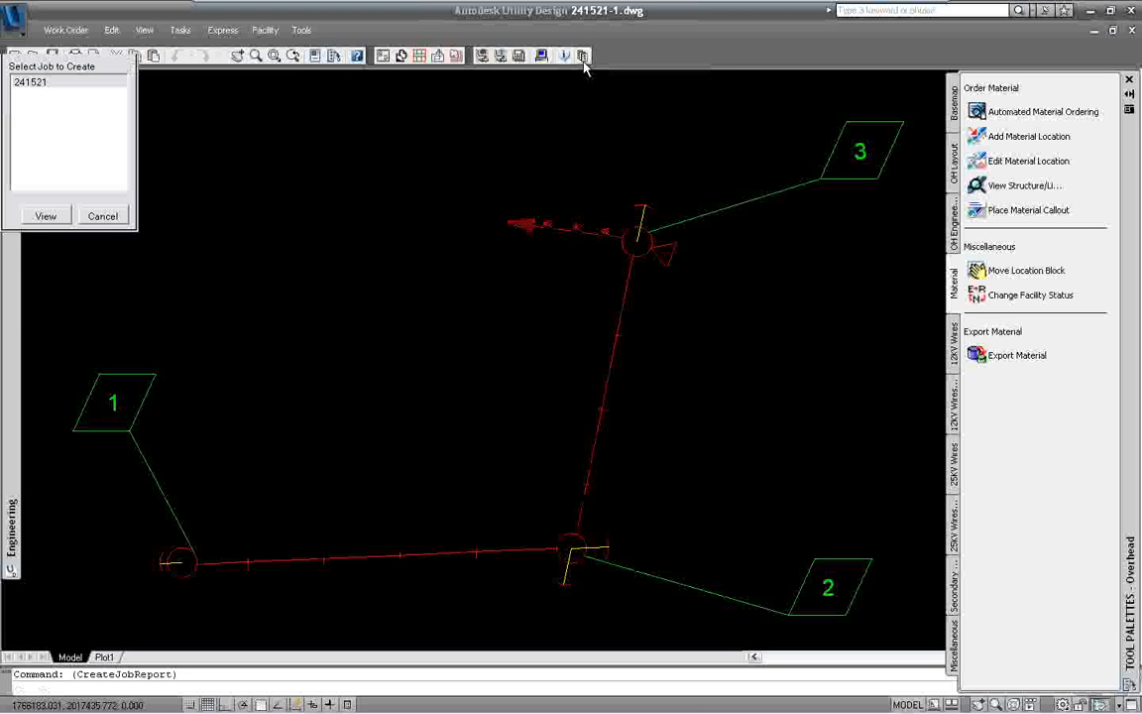
click(52, 86)
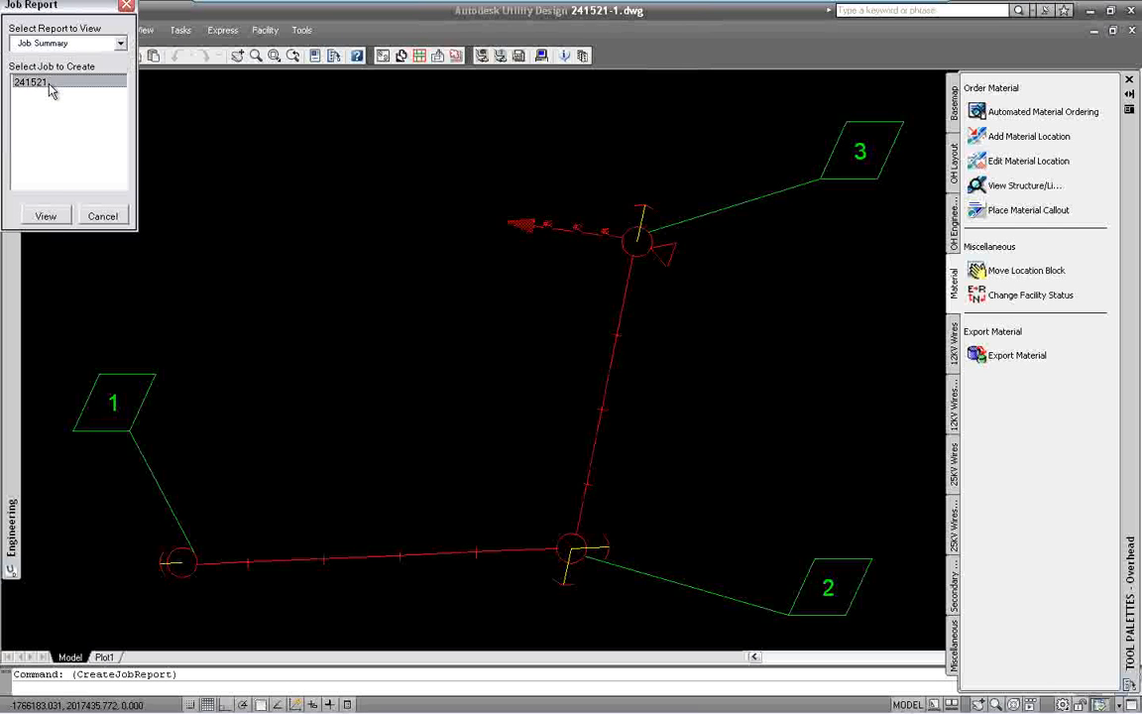
click(48, 218)
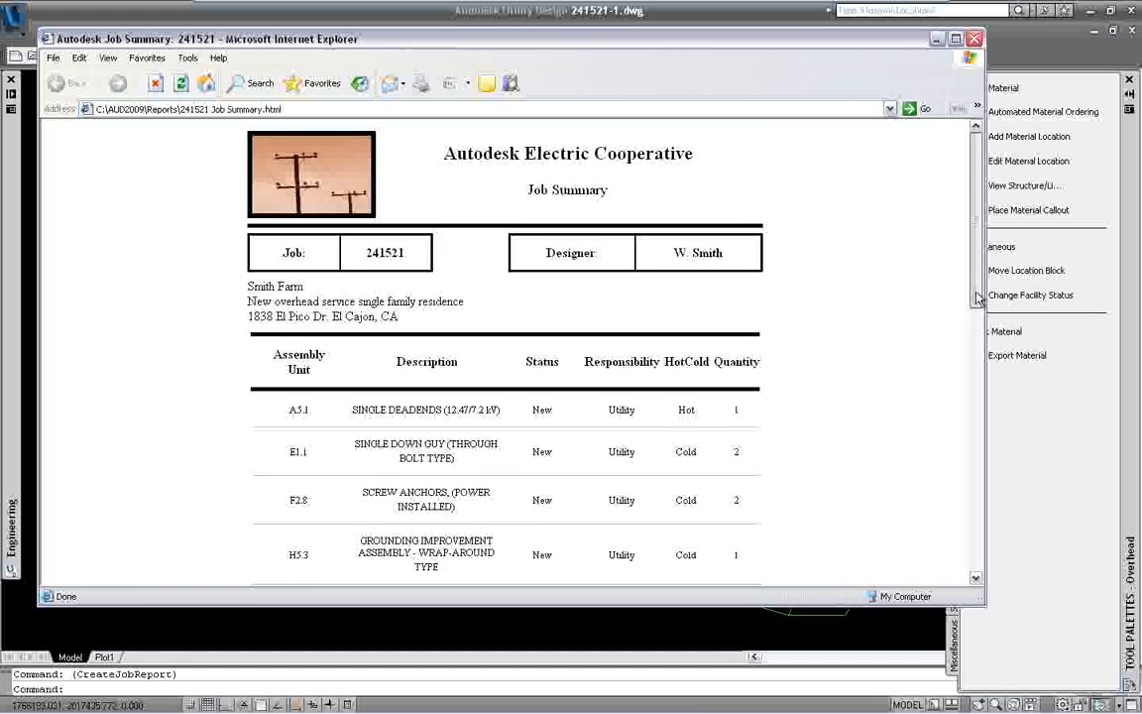
drag(977, 297, 977, 396)
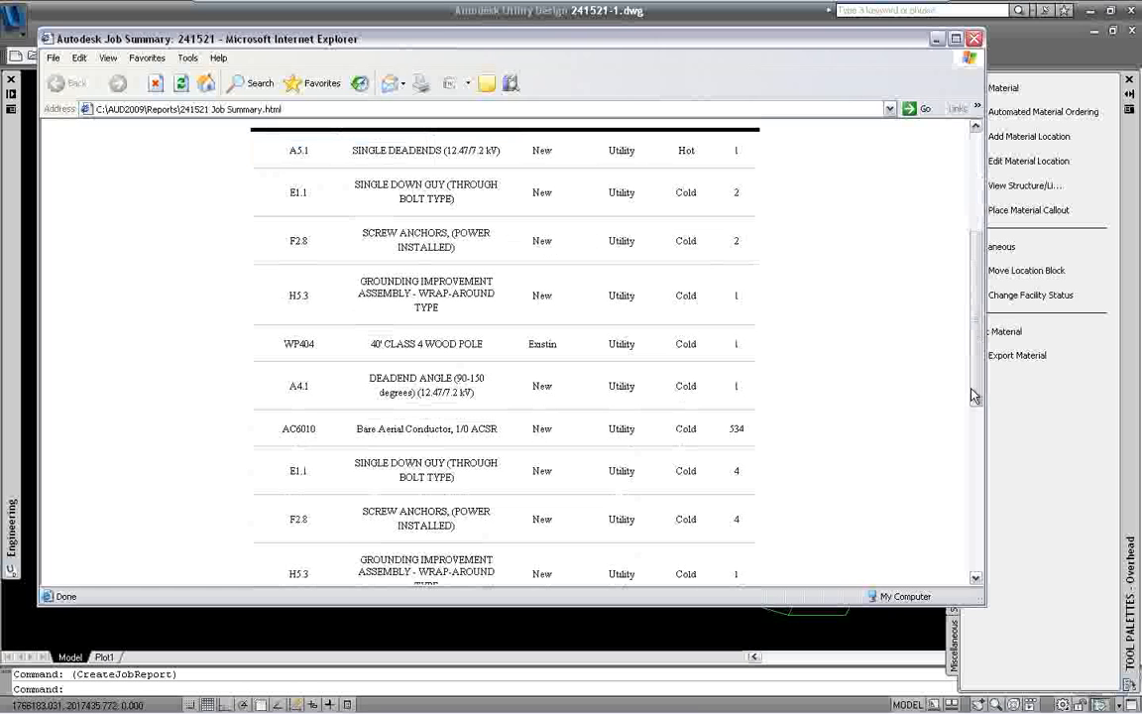
drag(973, 394, 978, 428)
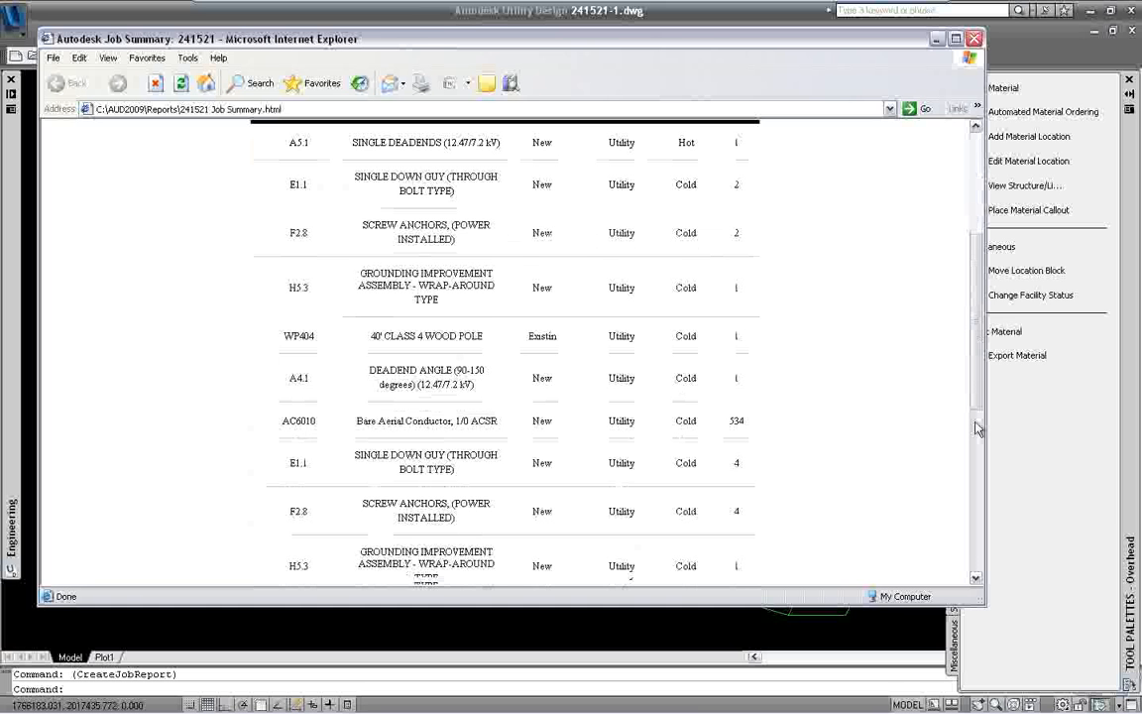
click(978, 430)
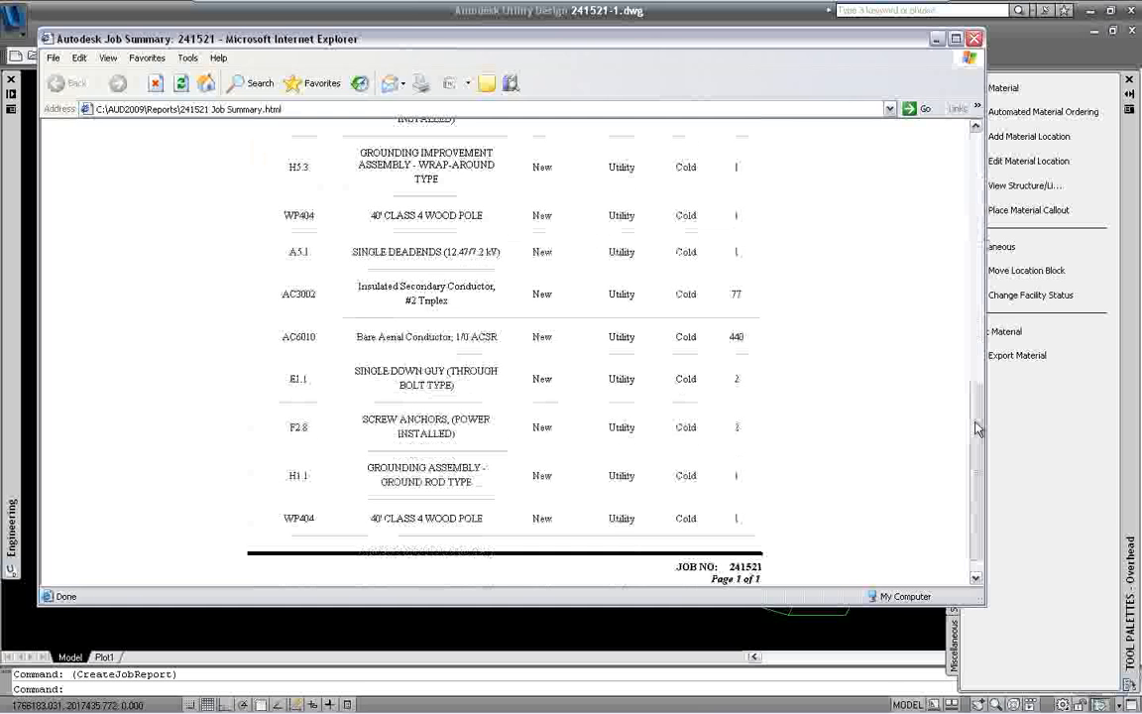
click(976, 38)
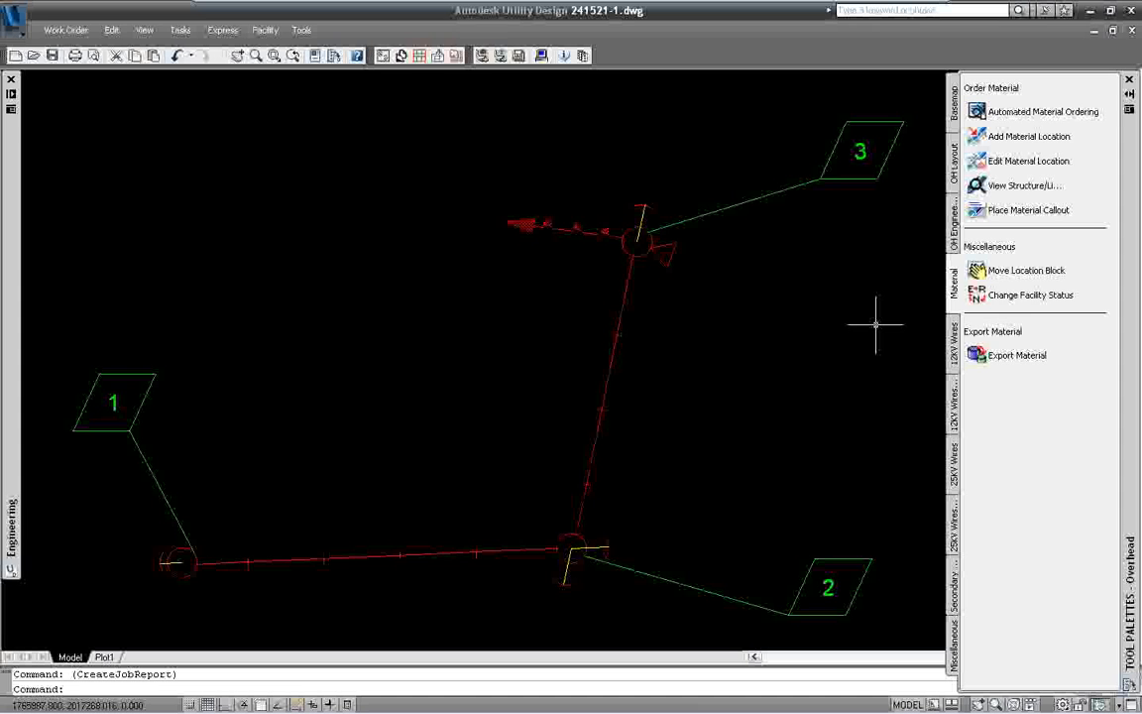
- Insert a 1"=100' staking sheet plot of the line and examine its pole table up close
click(955, 116)
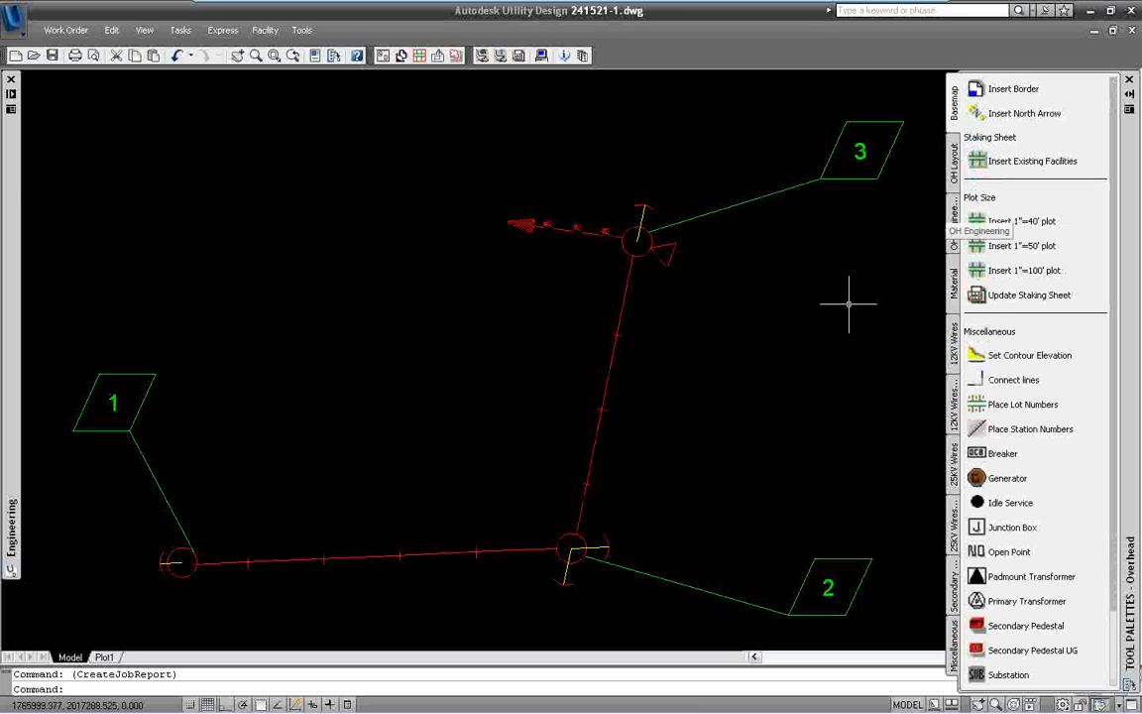
click(1004, 277)
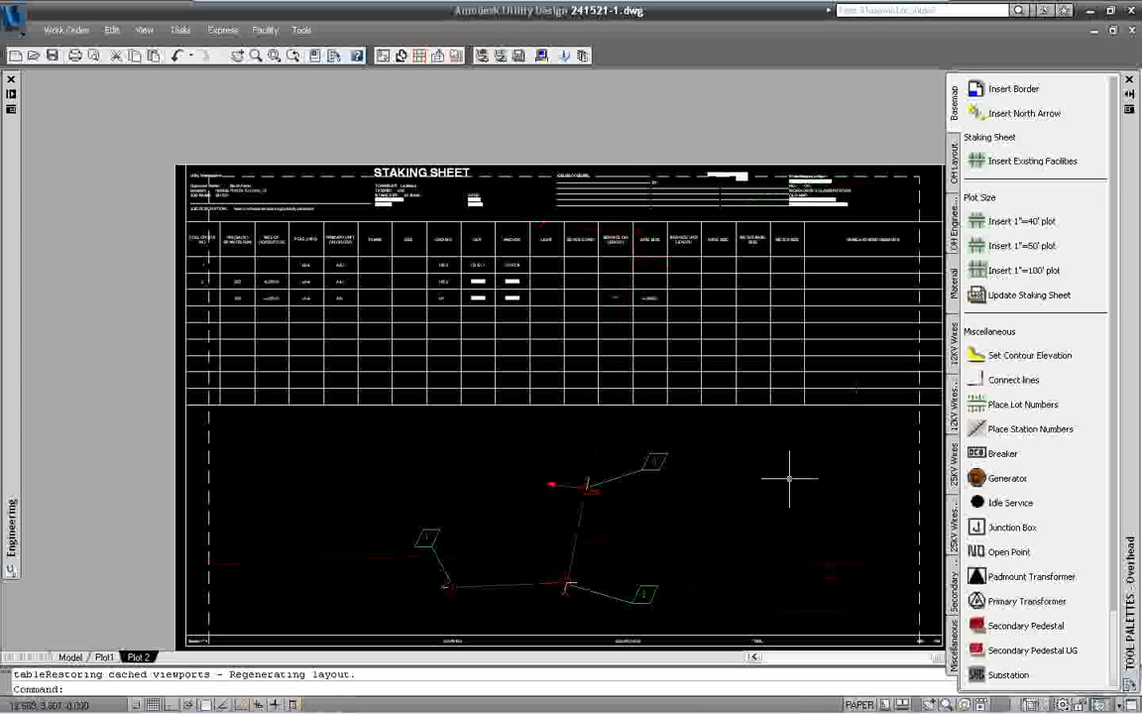
middle_drag(790, 479, 726, 434)
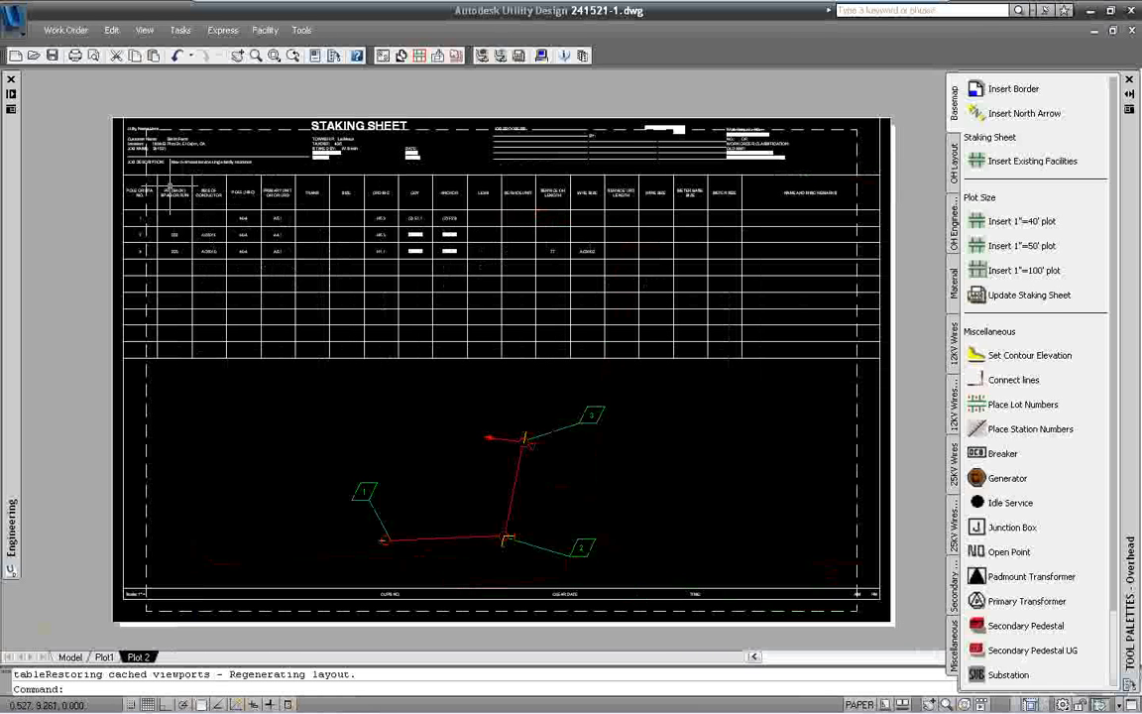
scroll(159, 149, up, 2)
scroll(159, 147, up, 2)
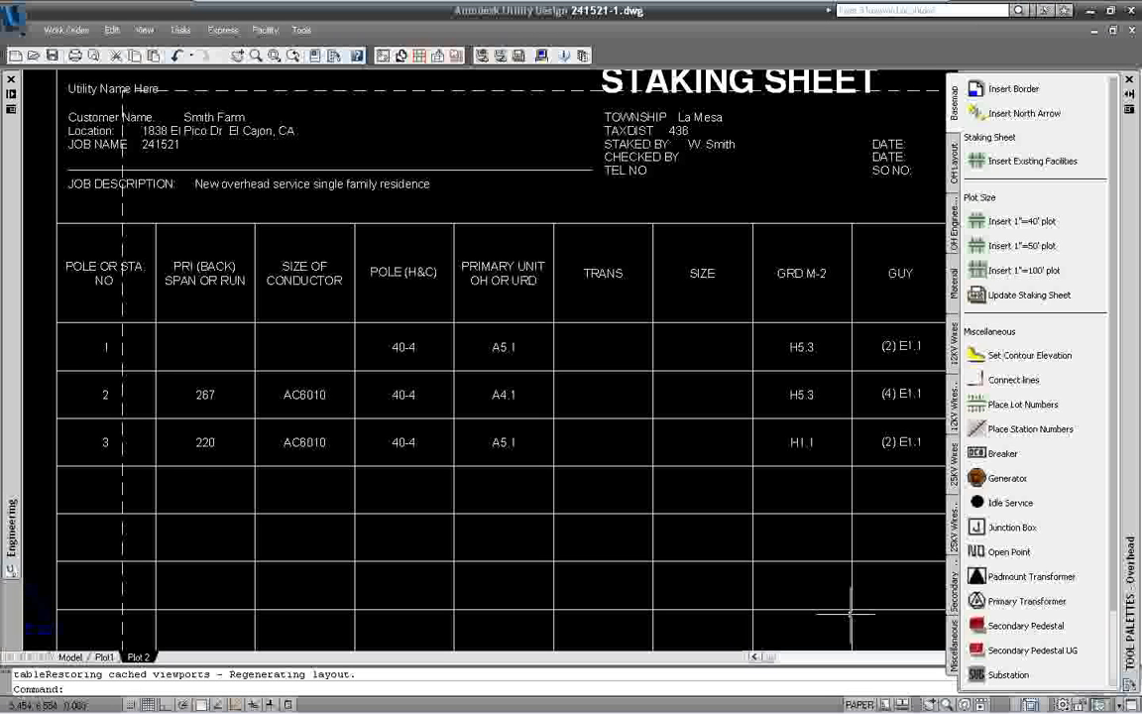
- Examine the remaining columns of the staking sheet's pole table and the line drawing beneath it, and minimize the virtual machine window
middle_drag(728, 457, 146, 452)
scroll(337, 466, down, 4)
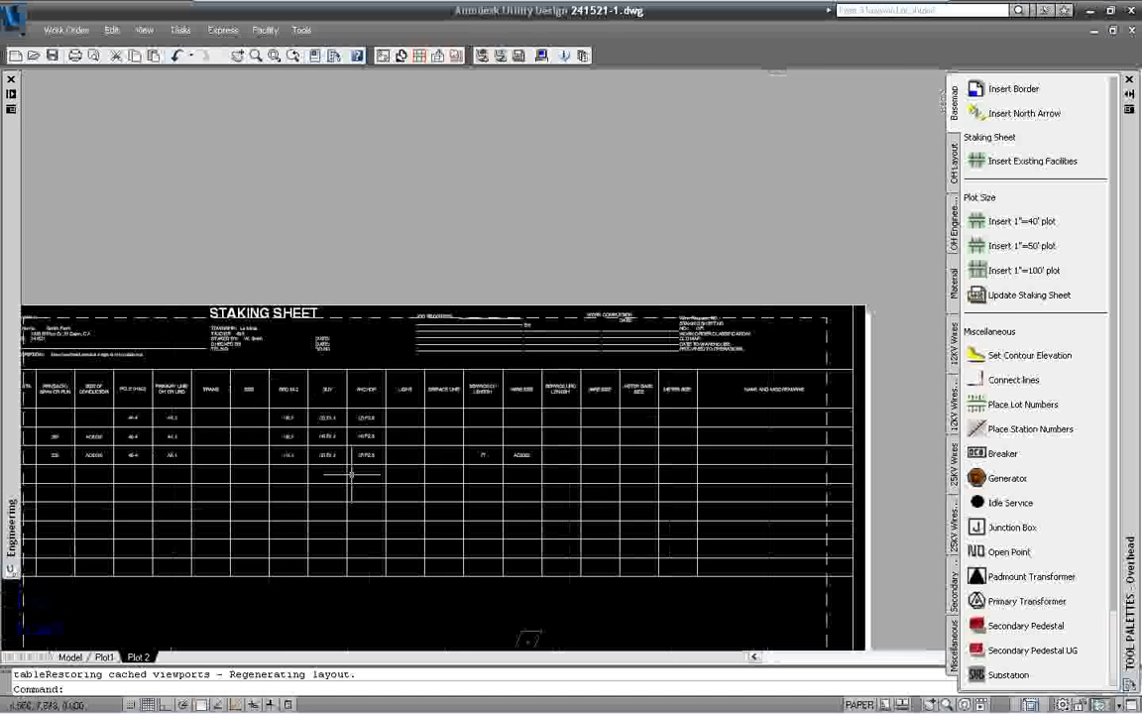
mouse_move(351, 474)
middle_down()
mouse_move(371, 310)
mouse_move(399, 256)
middle_up()
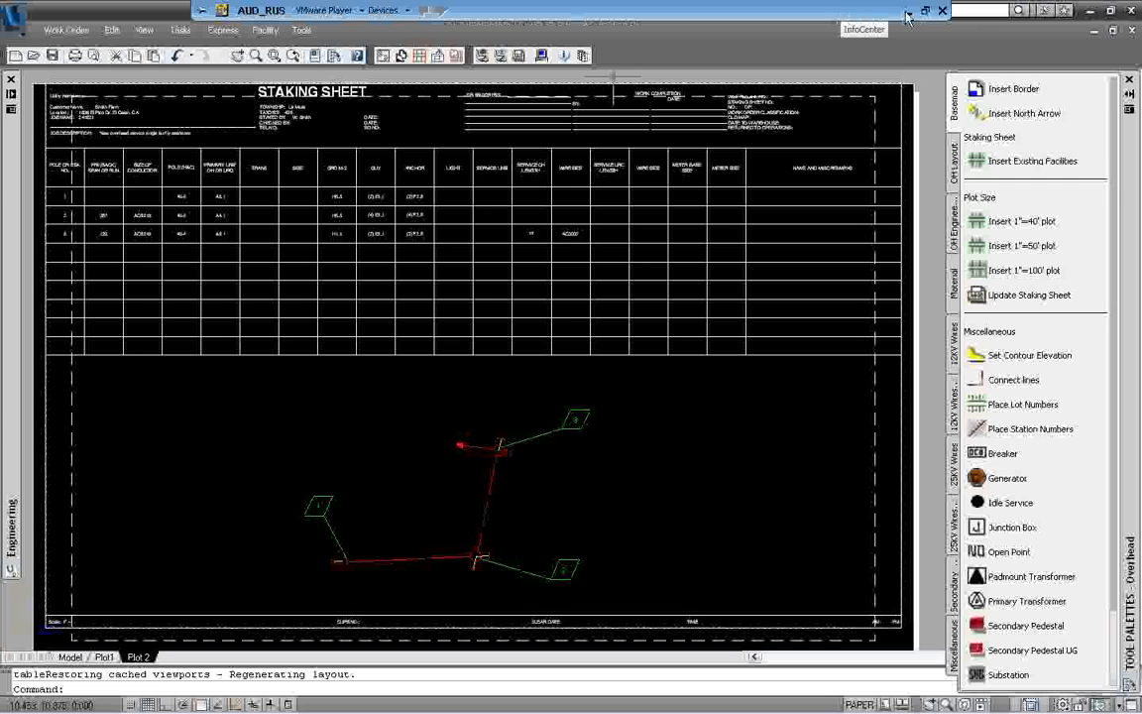
click(906, 12)
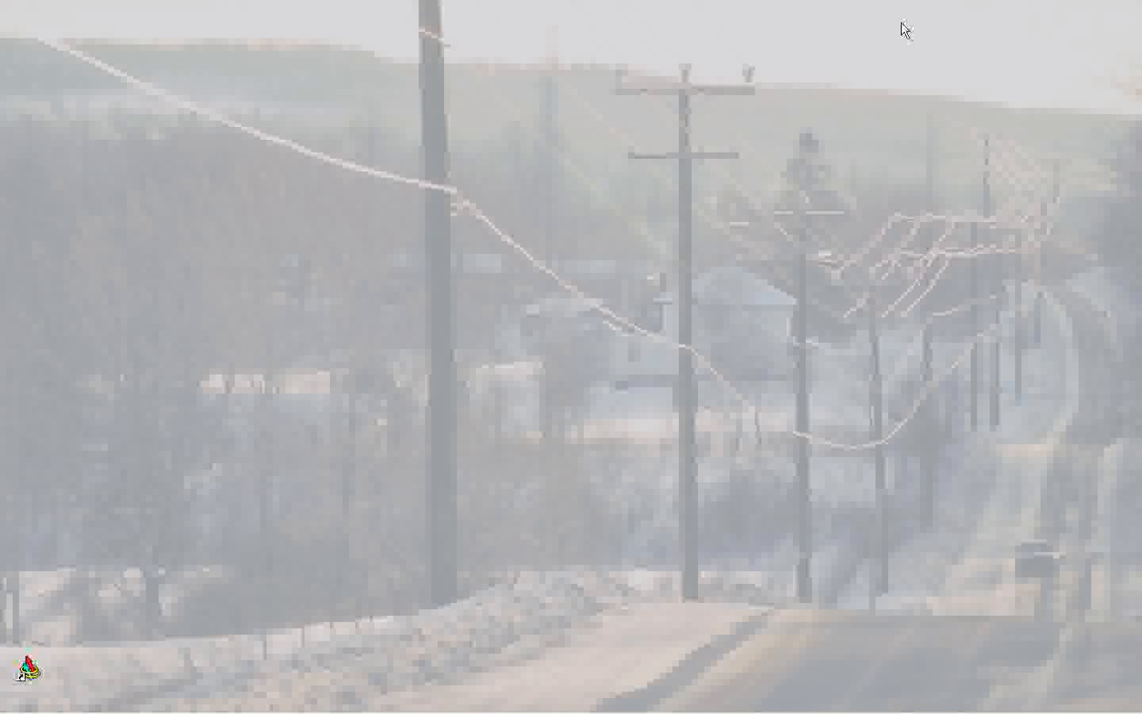
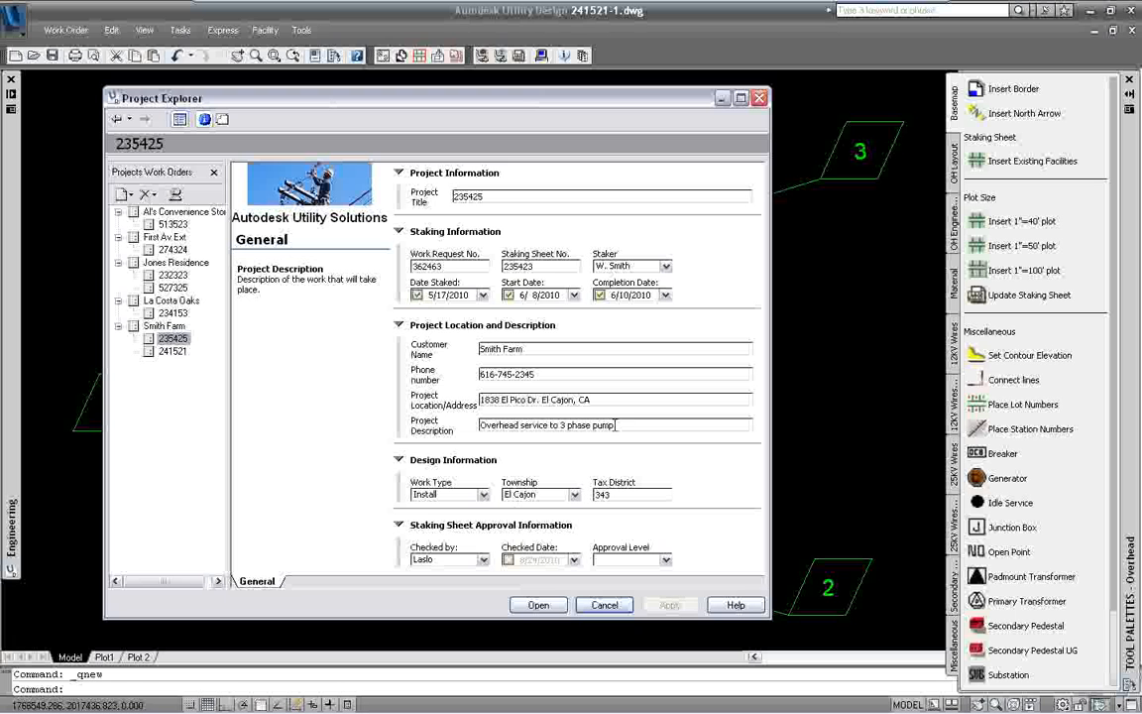
- Review the description and tax district of the Smith Farm work order for overhead service to a 3 phase pump, and open it
drag(615, 425, 482, 425)
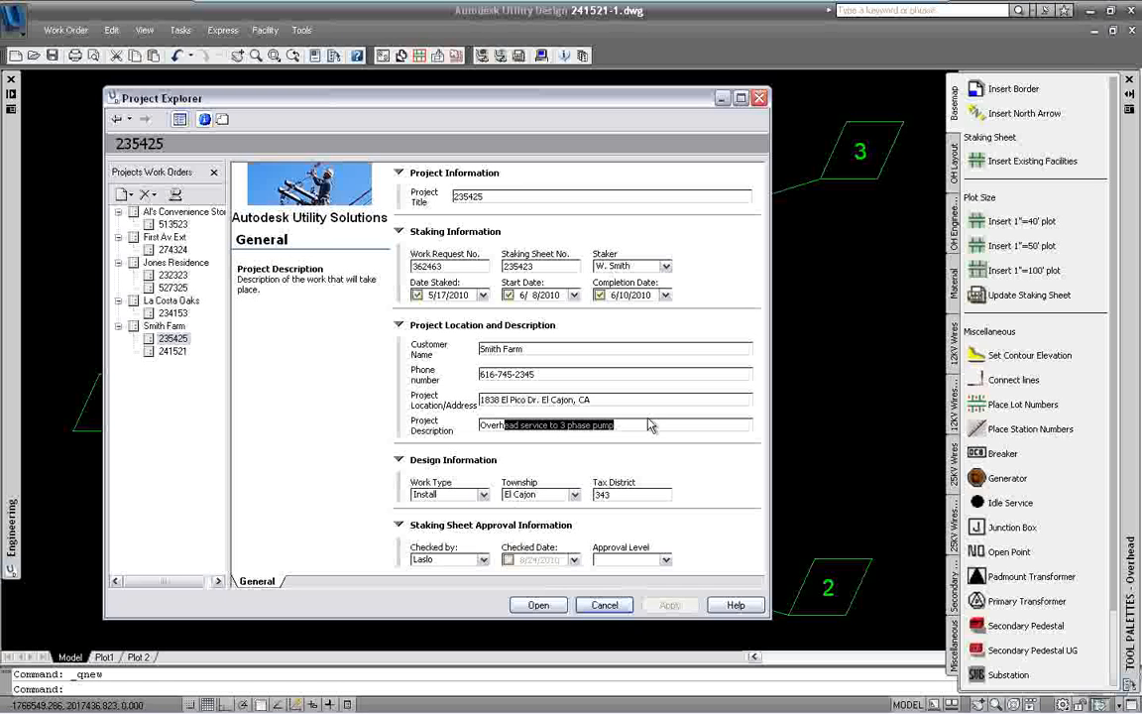
click(615, 496)
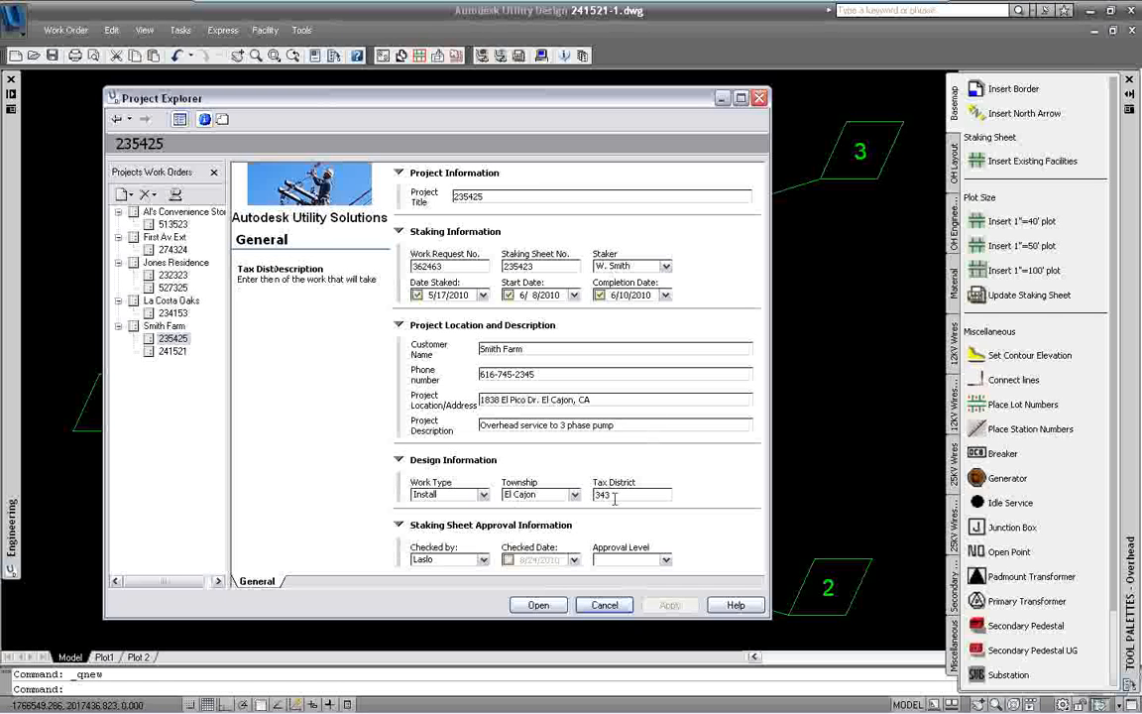
click(541, 606)
click(373, 384)
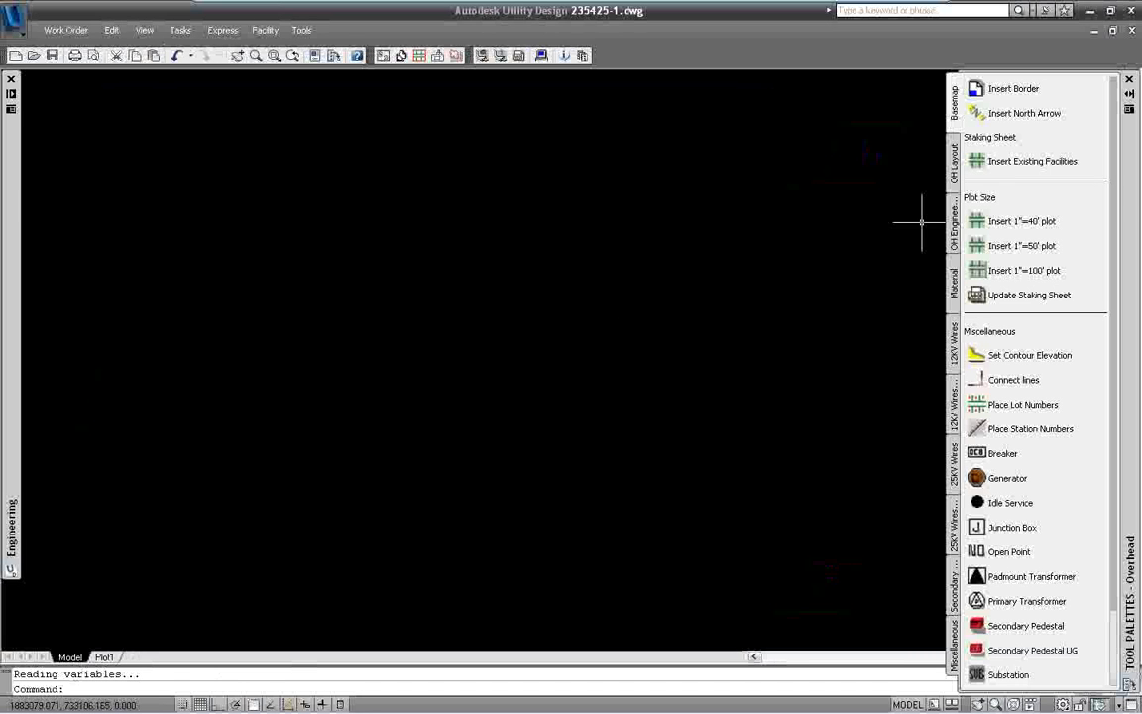
- Insert existing facilities from a base drawing in Facility Maps, without attaching additional drawings or altering the map's color properties
click(997, 167)
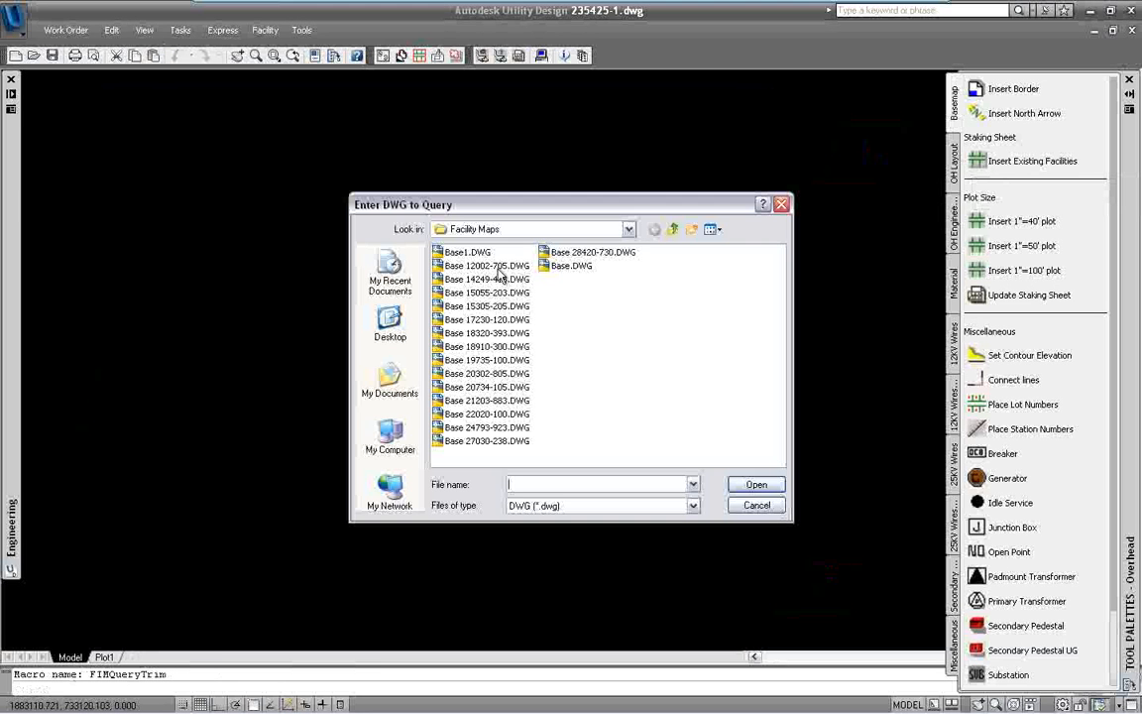
double_click(499, 272)
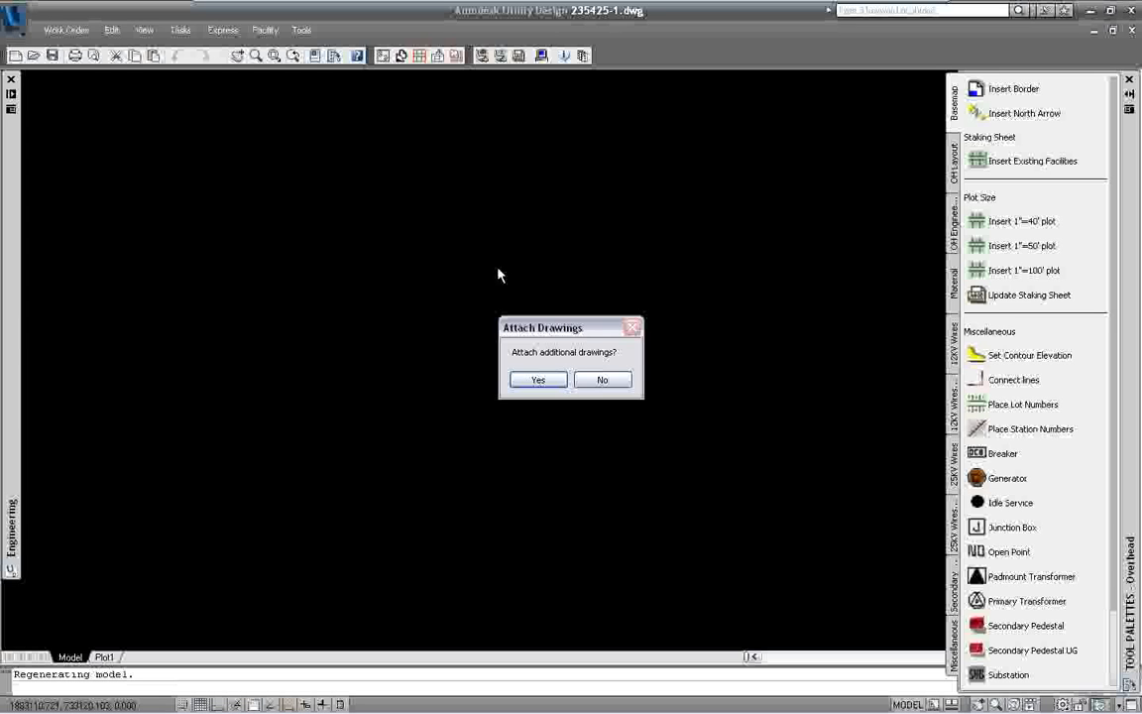
click(611, 381)
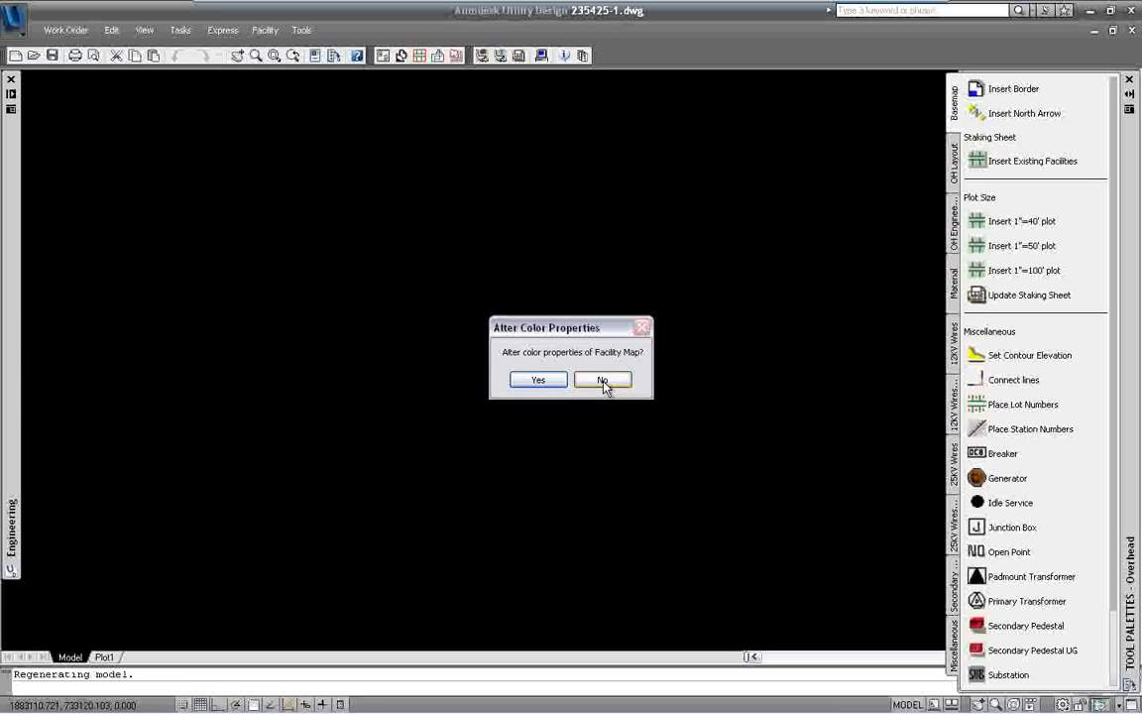
click(604, 383)
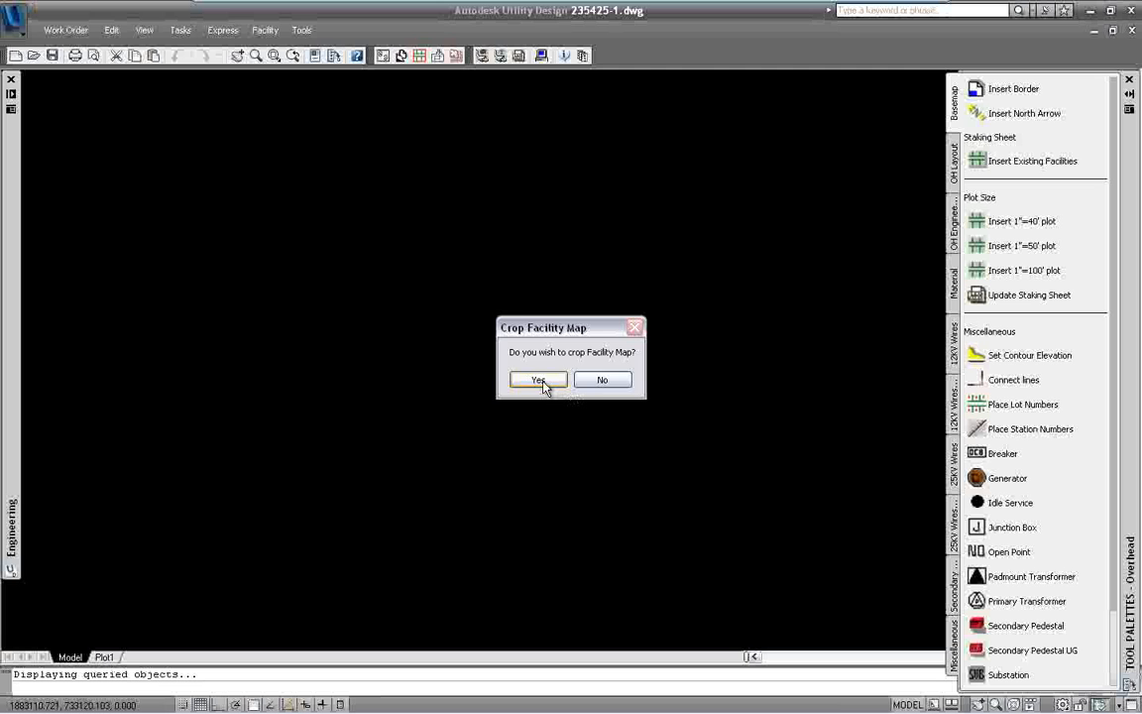
- Crop the facility map to a rectangular window around the existing line and services along Fox Rd
click(540, 382)
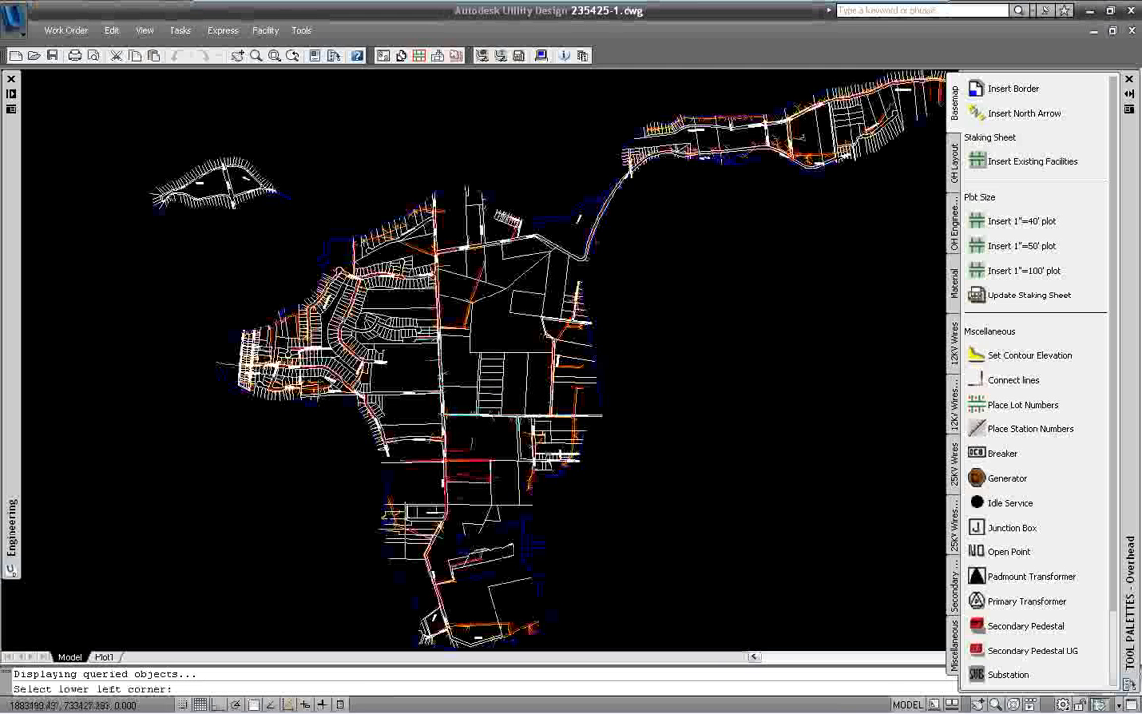
scroll(402, 528, up, 2)
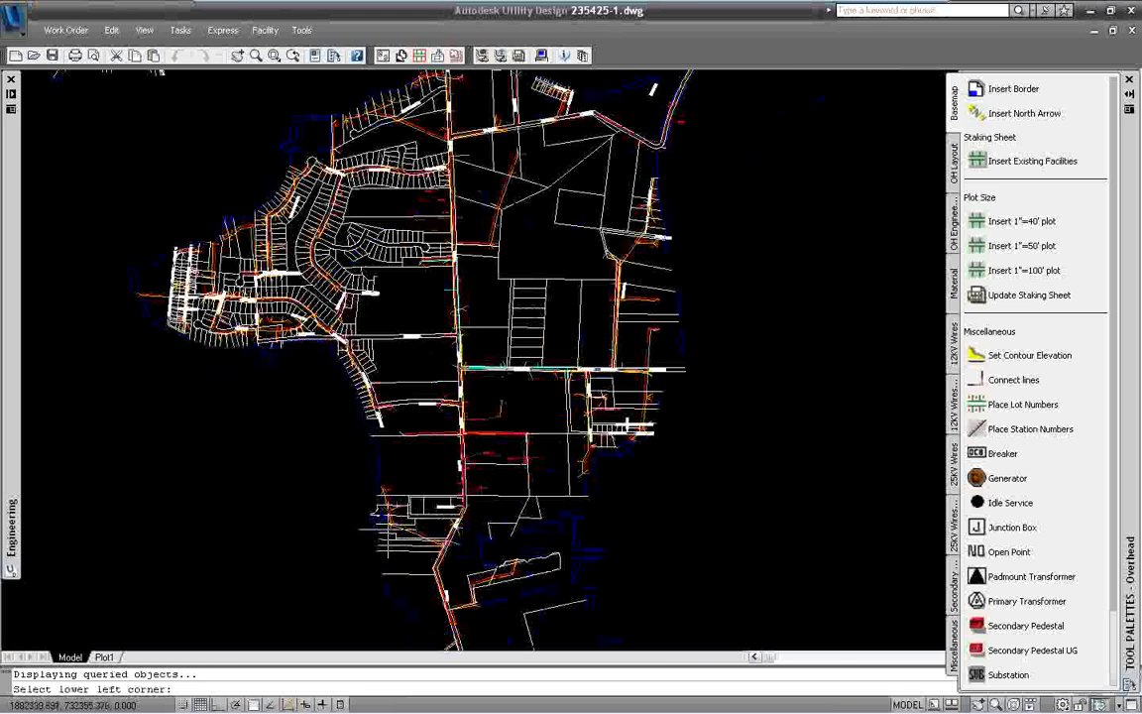
scroll(394, 524, up, 2)
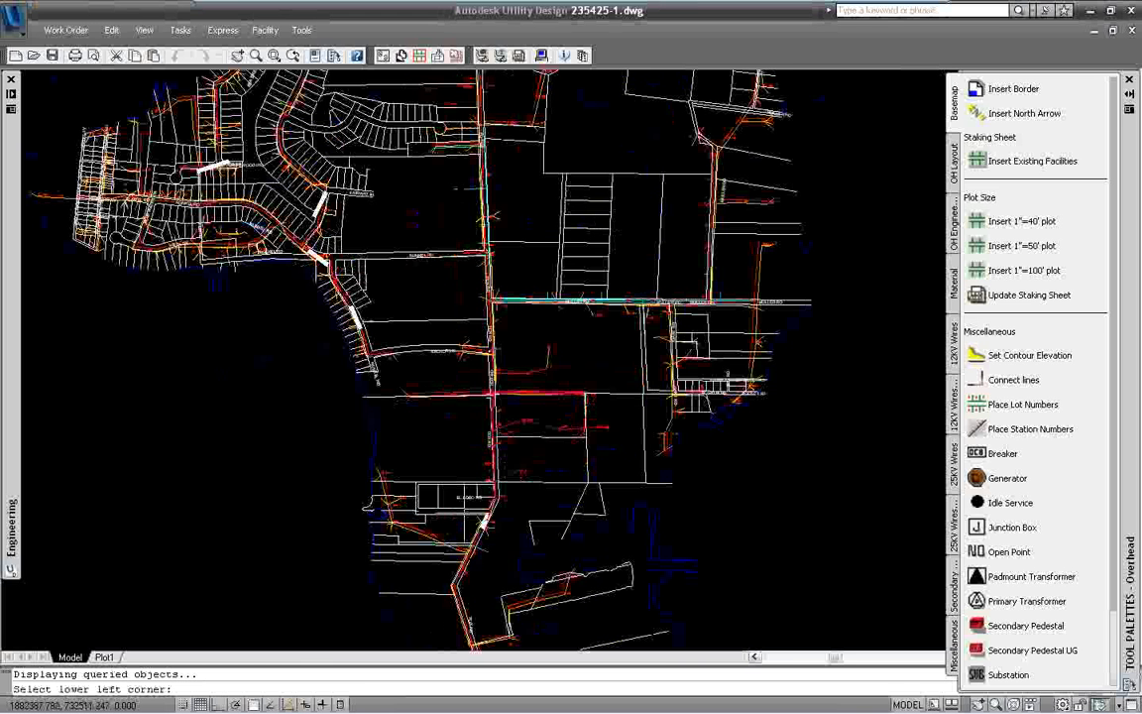
click(465, 508)
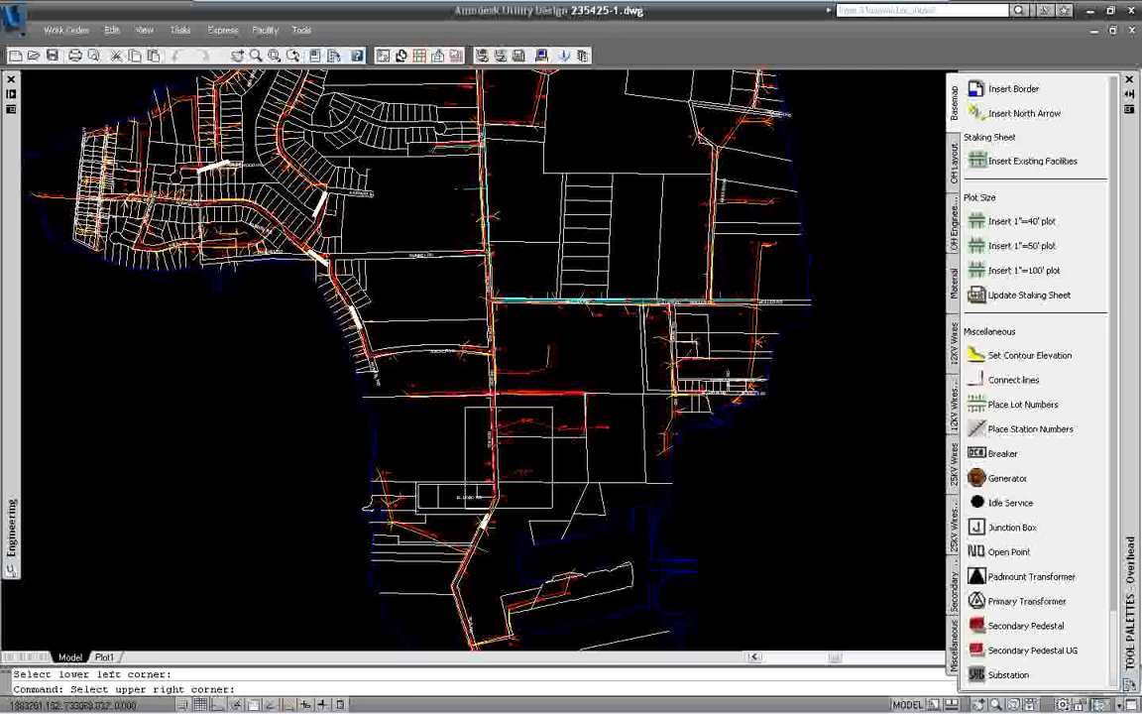
click(553, 408)
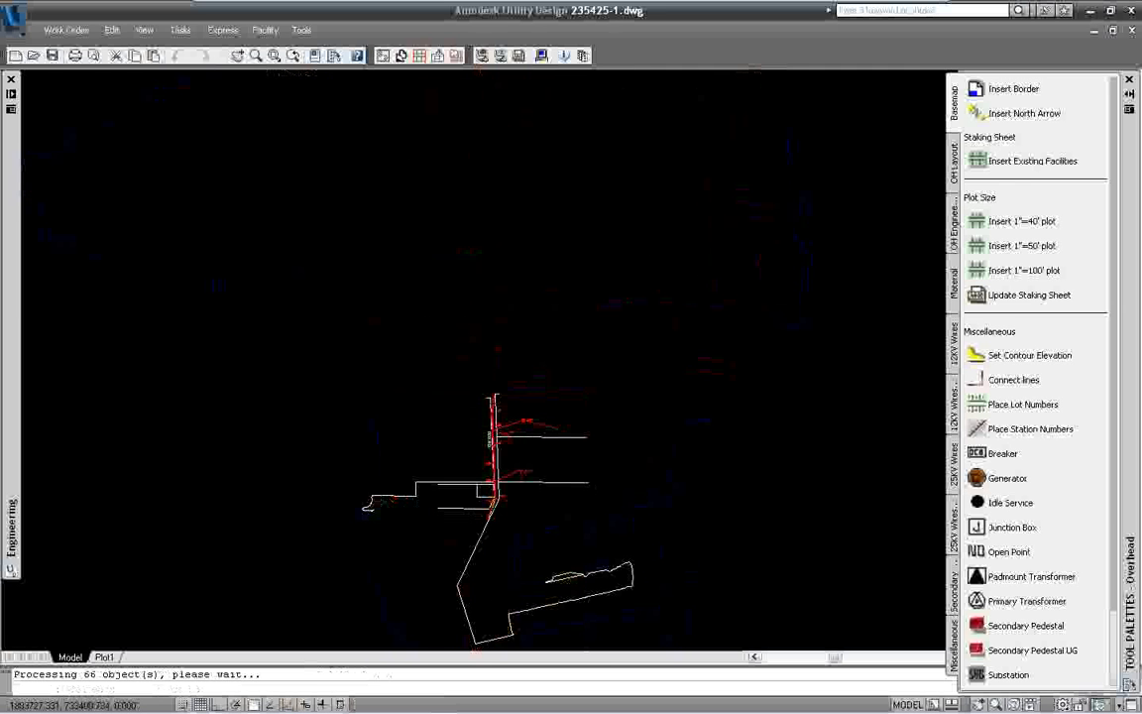
- Inspect the facility information and connected conductors of existing pole 17374 on Fox Rd
scroll(533, 433, up, 5)
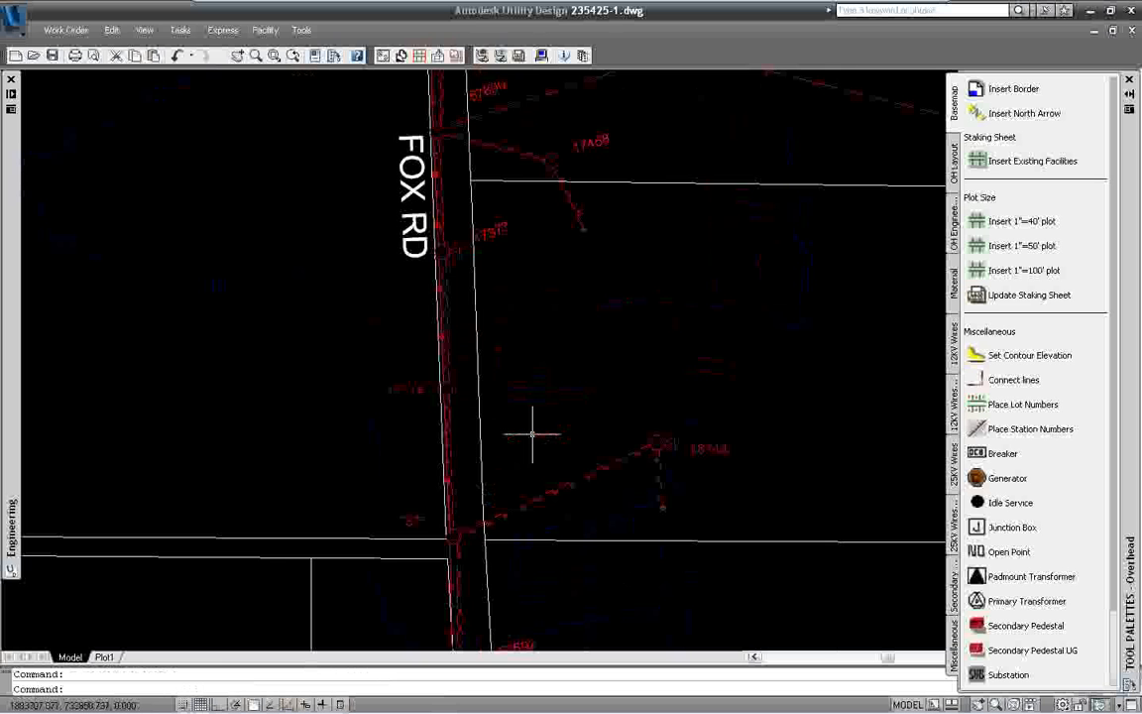
scroll(530, 434, up, 2)
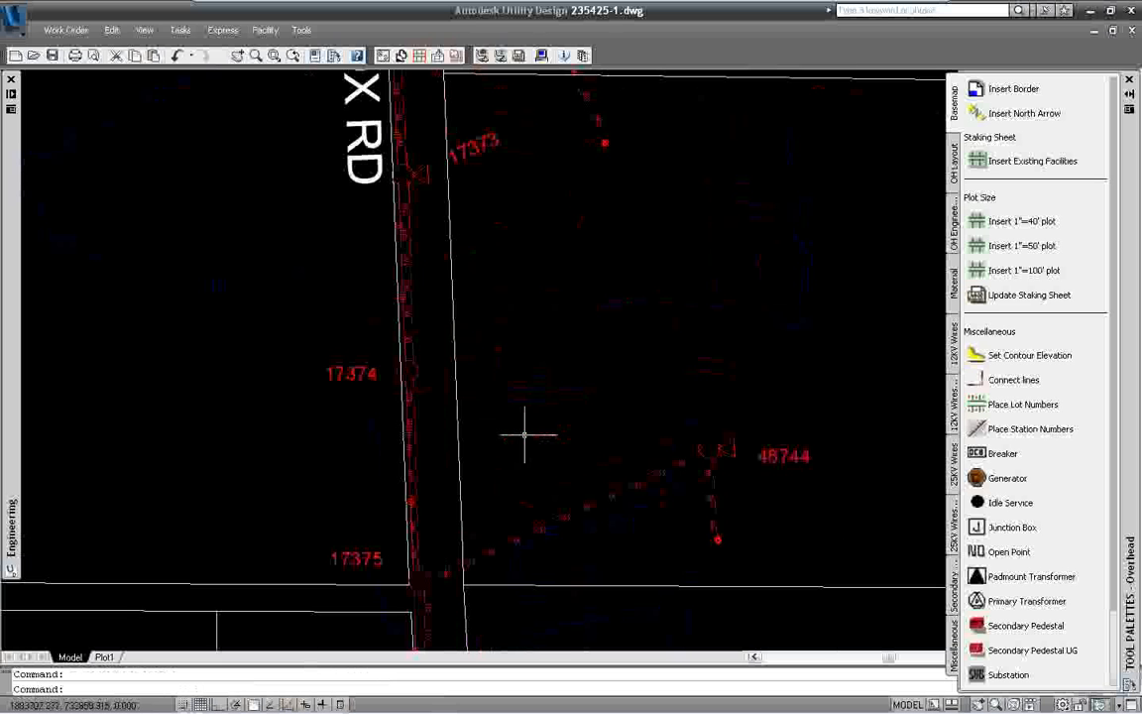
click(567, 56)
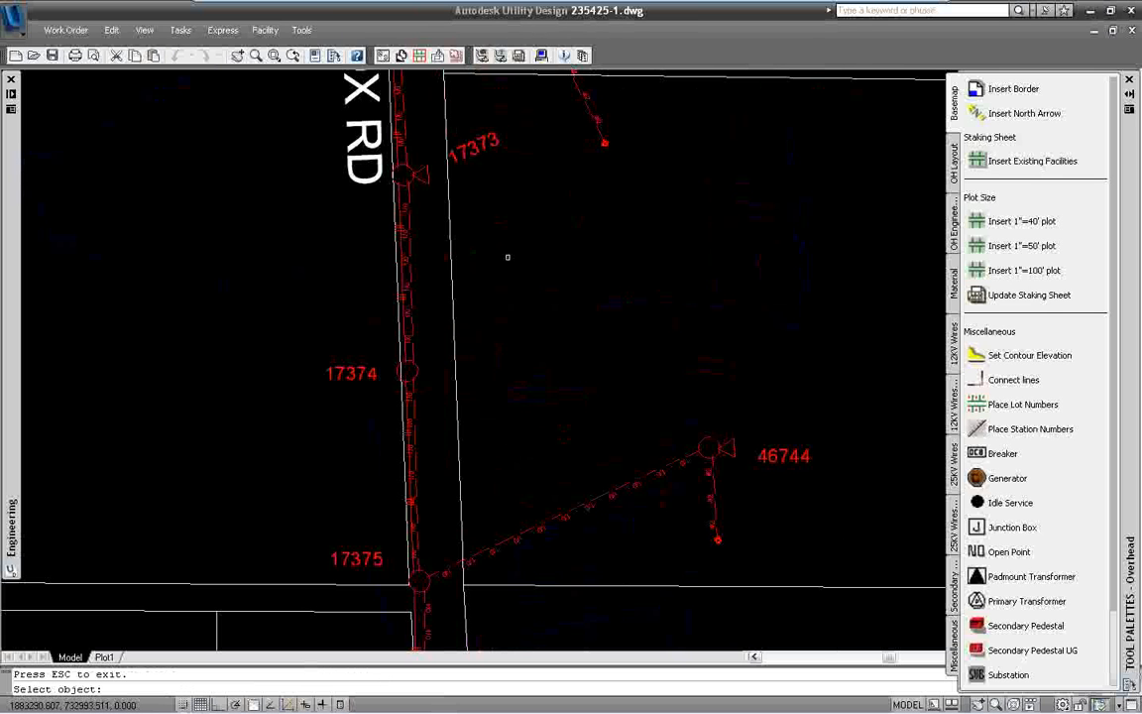
click(408, 372)
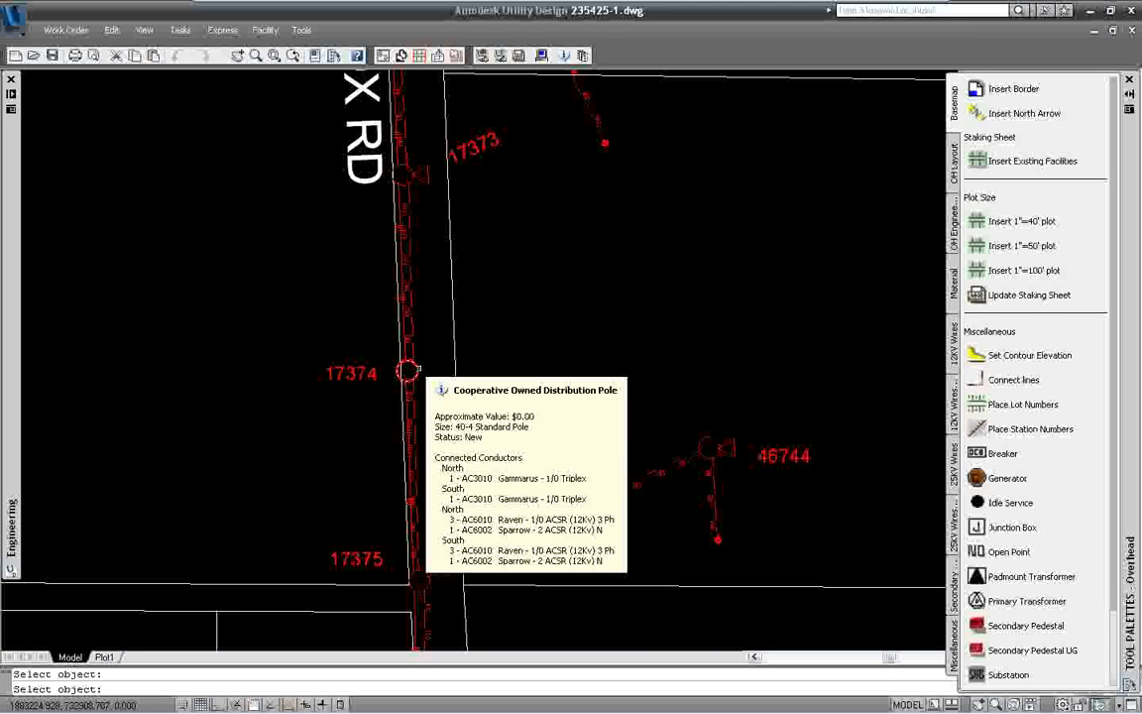
key(Escape)
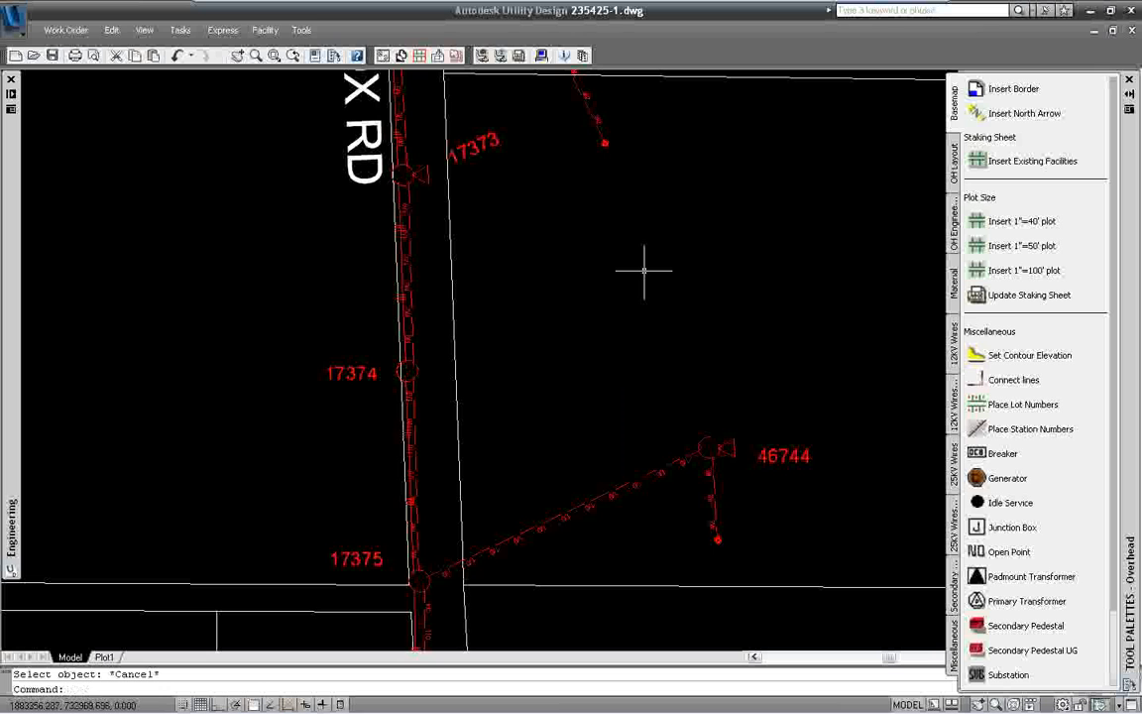
- Insert a new pole in the open parcel east of Fox Rd, above and slightly right of pole 46744
click(955, 164)
middle_drag(636, 294, 458, 310)
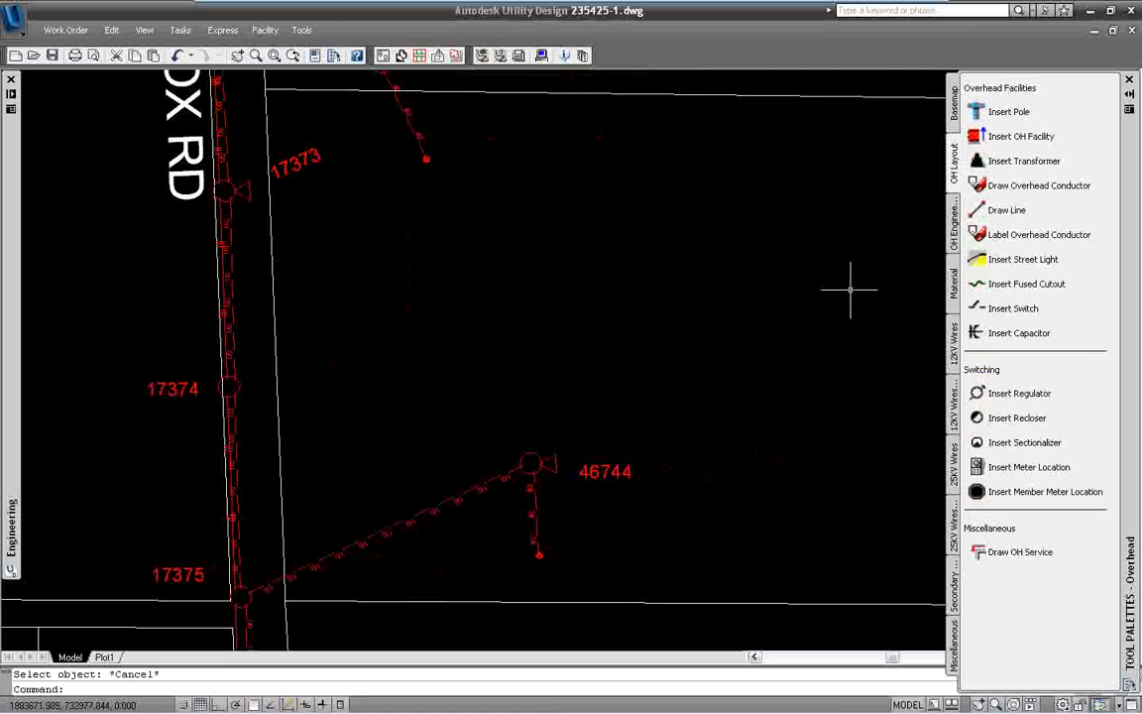
click(994, 117)
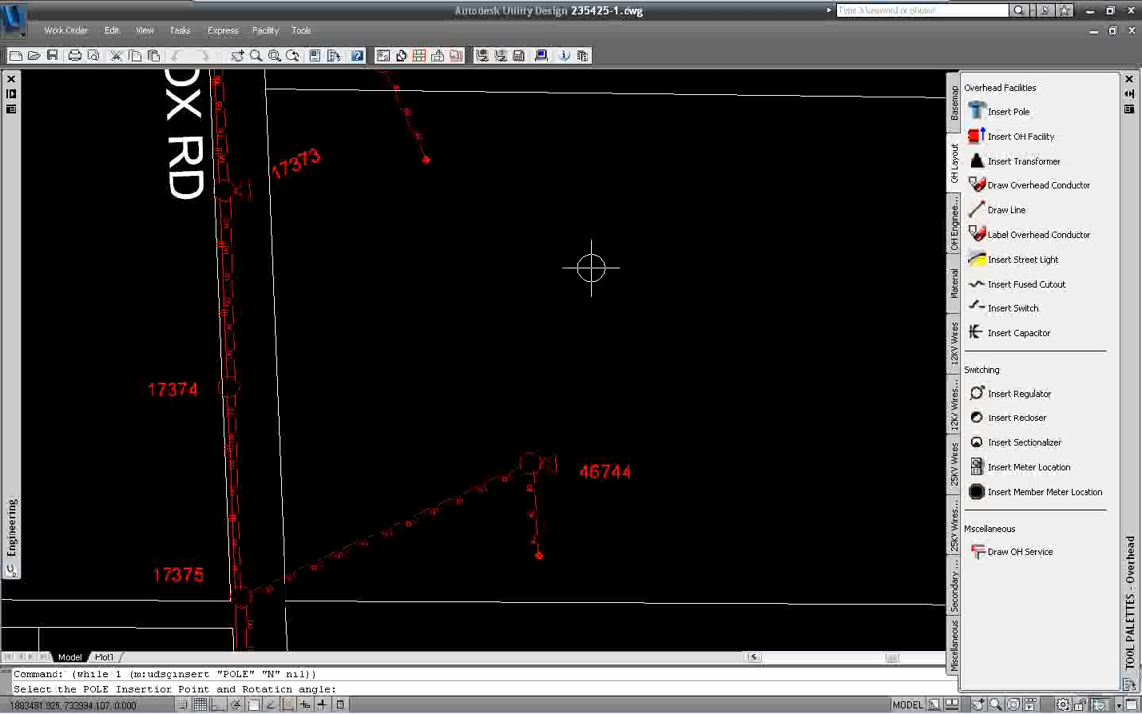
click(591, 267)
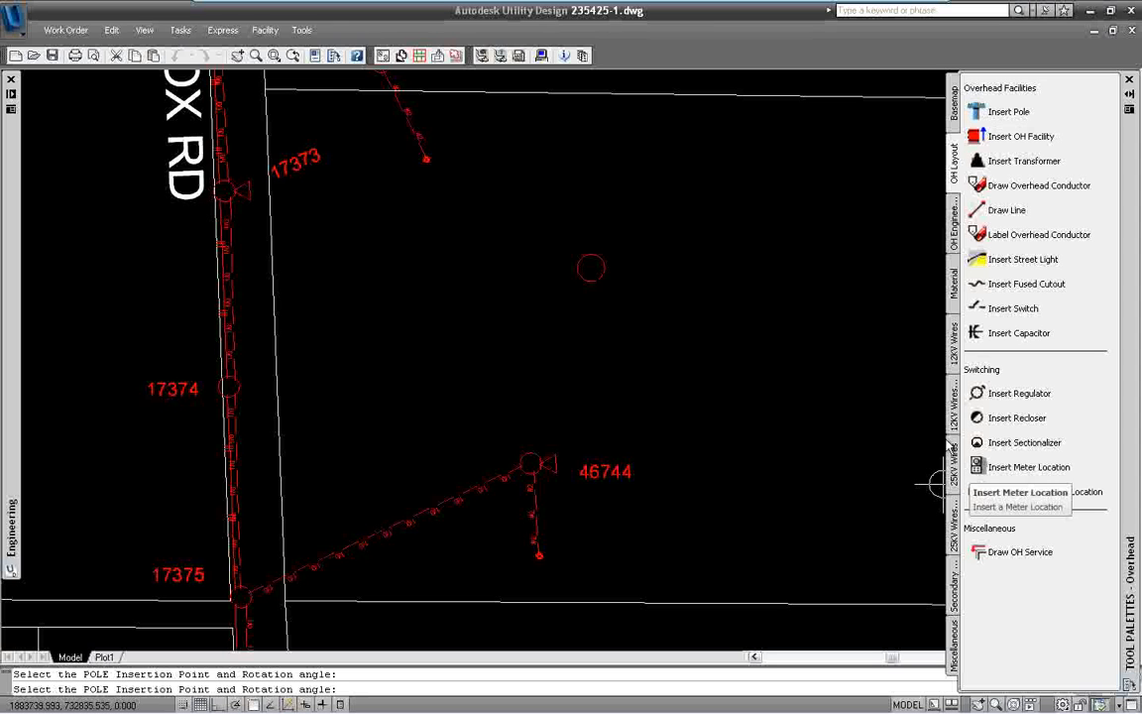
- Insert a meter location to the upper right of the new pole, accepting the default attribute values
click(1029, 467)
click(656, 184)
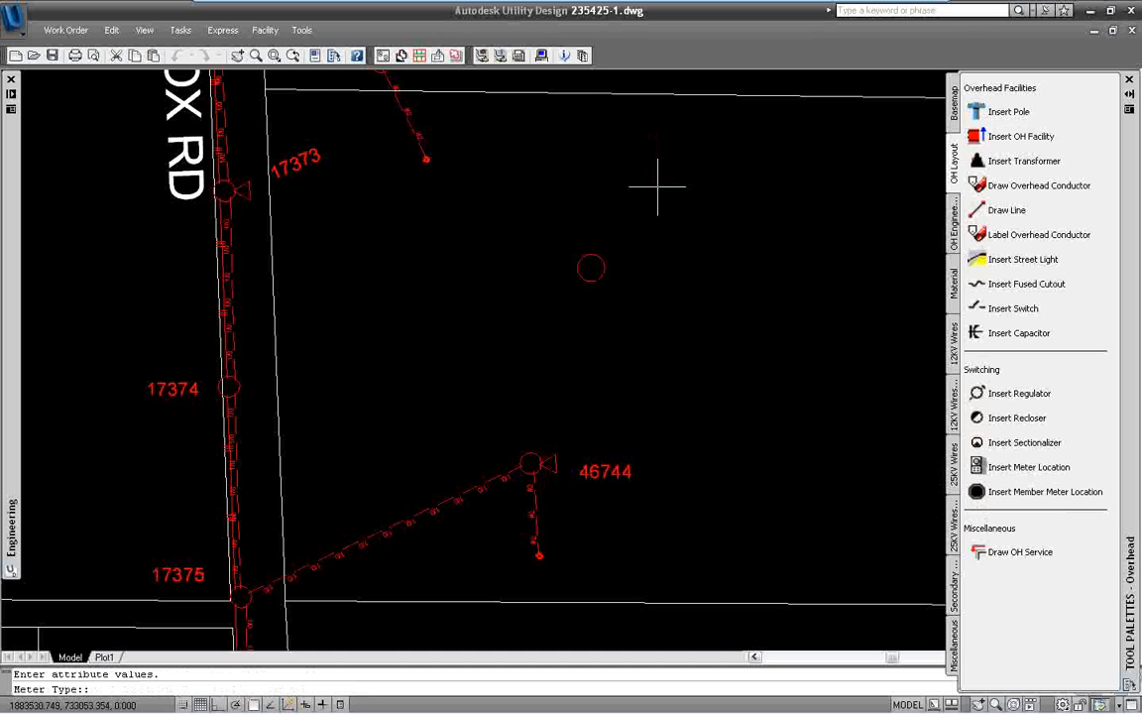
key(Return)
key(Return)
key(Return)
key(Return)
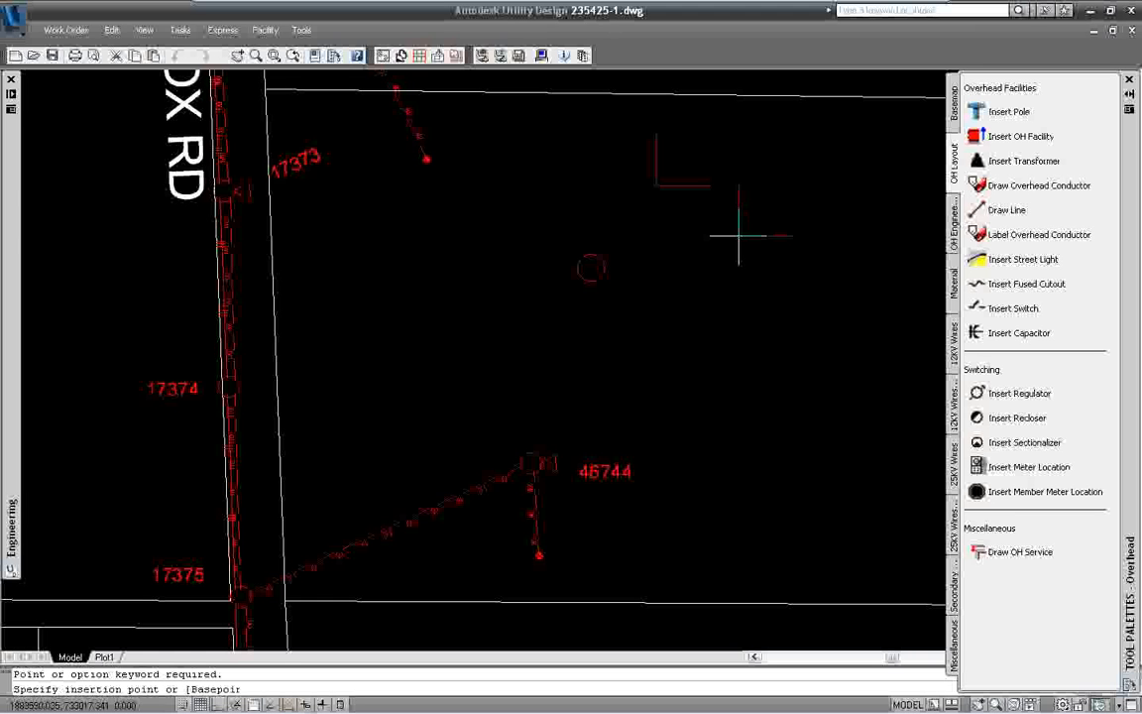
key(Escape)
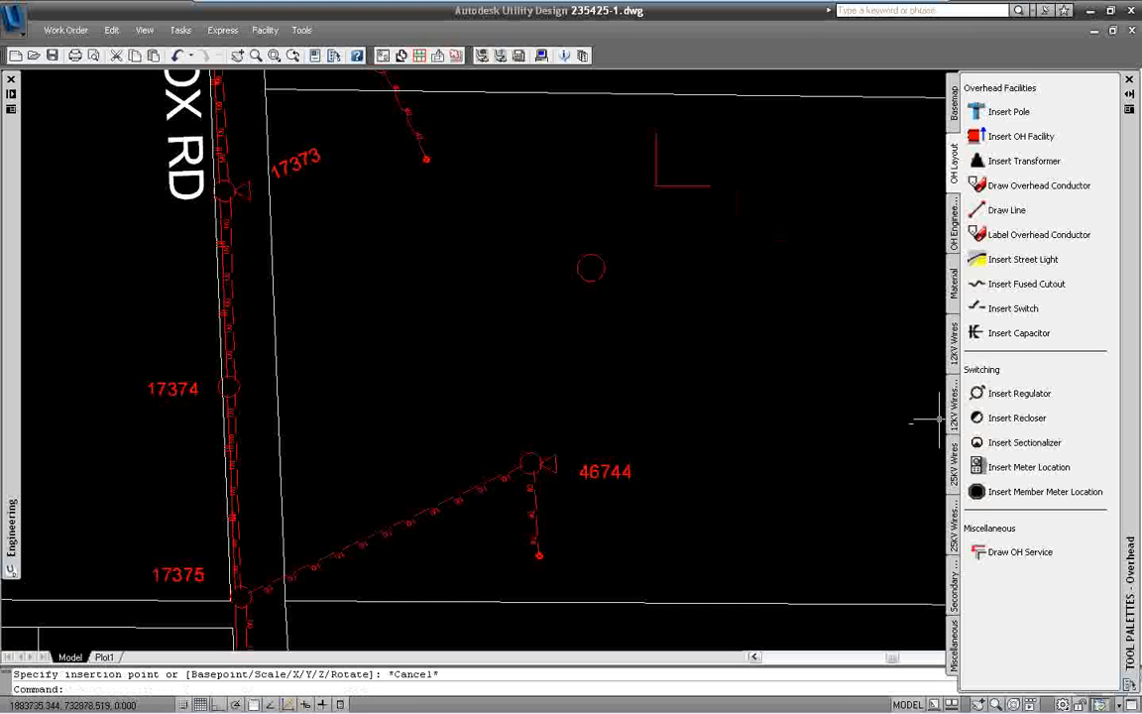
- Draw a three-phase 12KV 1/0 ACSR primary conductor from pole 17374 to the new pole
click(955, 356)
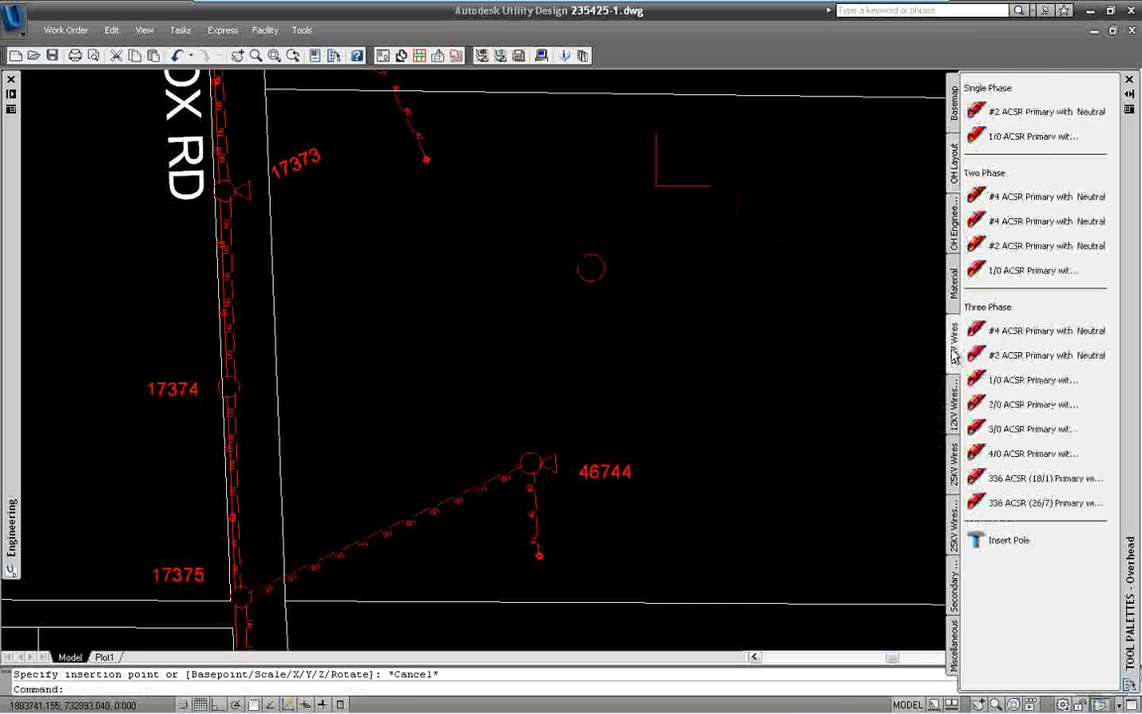
click(991, 383)
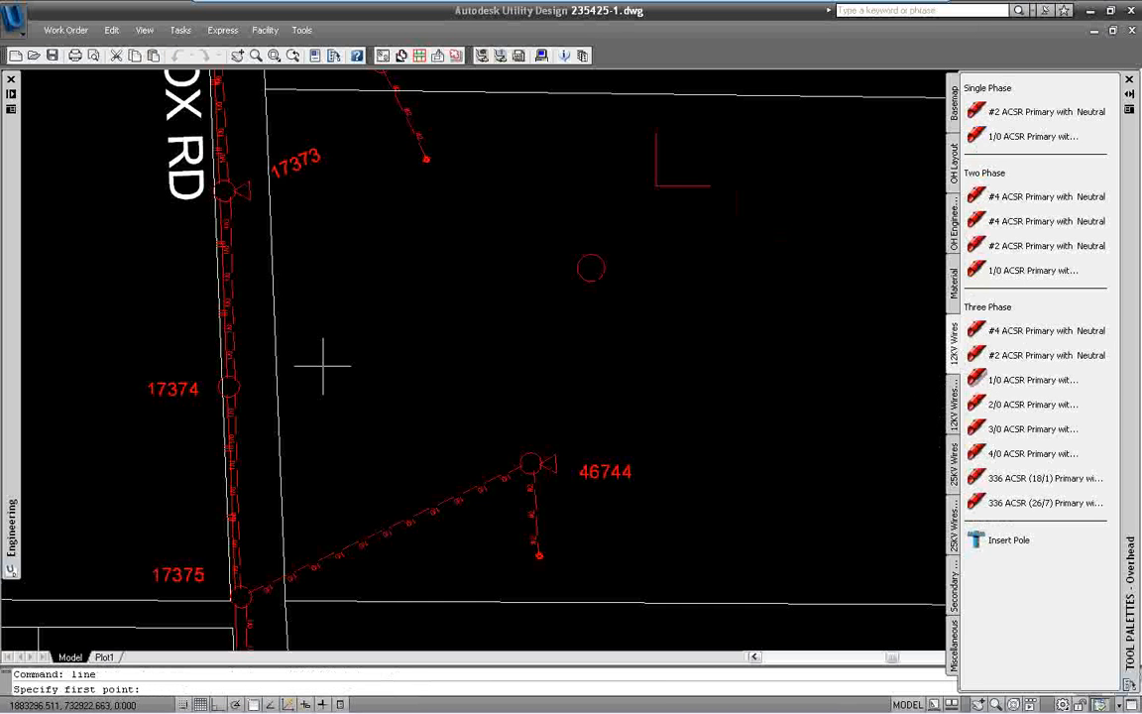
click(238, 384)
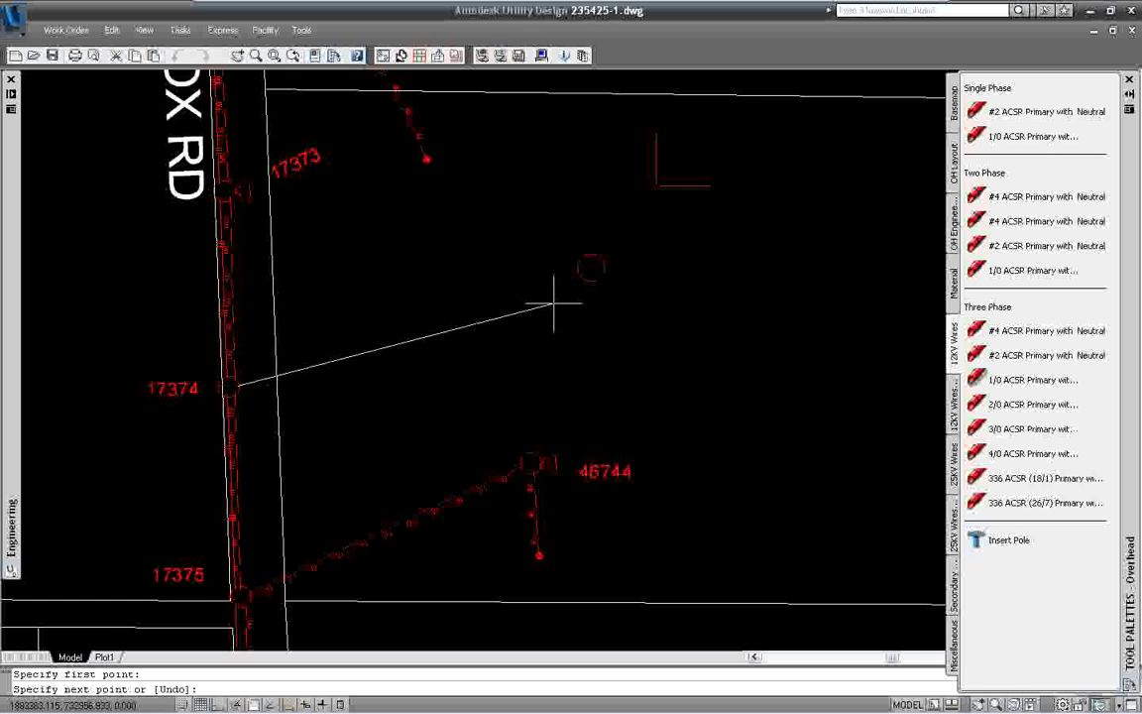
click(578, 271)
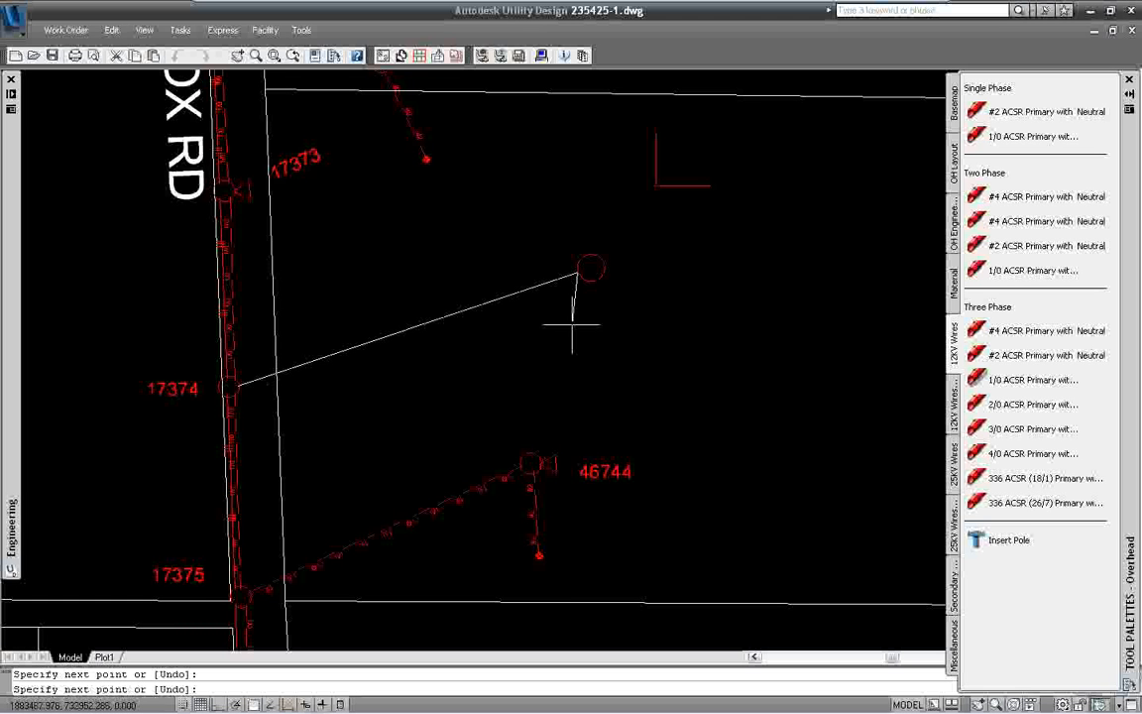
key(Return)
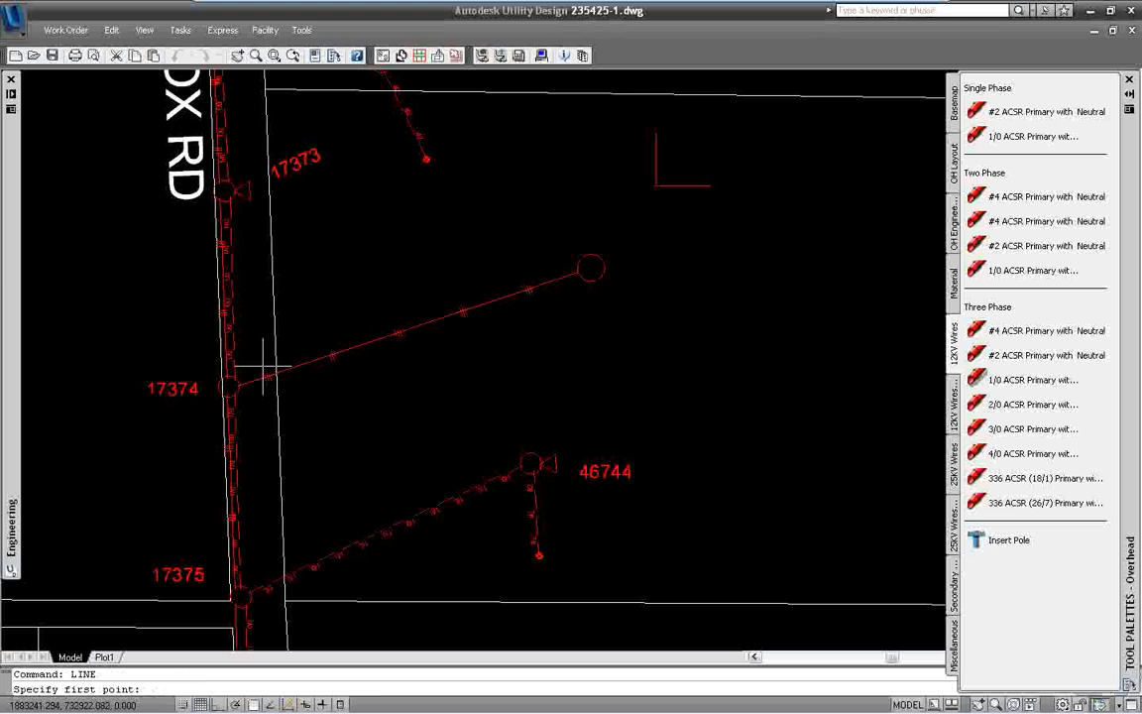
- Calculate the sag of the new primary span between pole 17374 and the new pole, and review the results
mouse_move(13, 281)
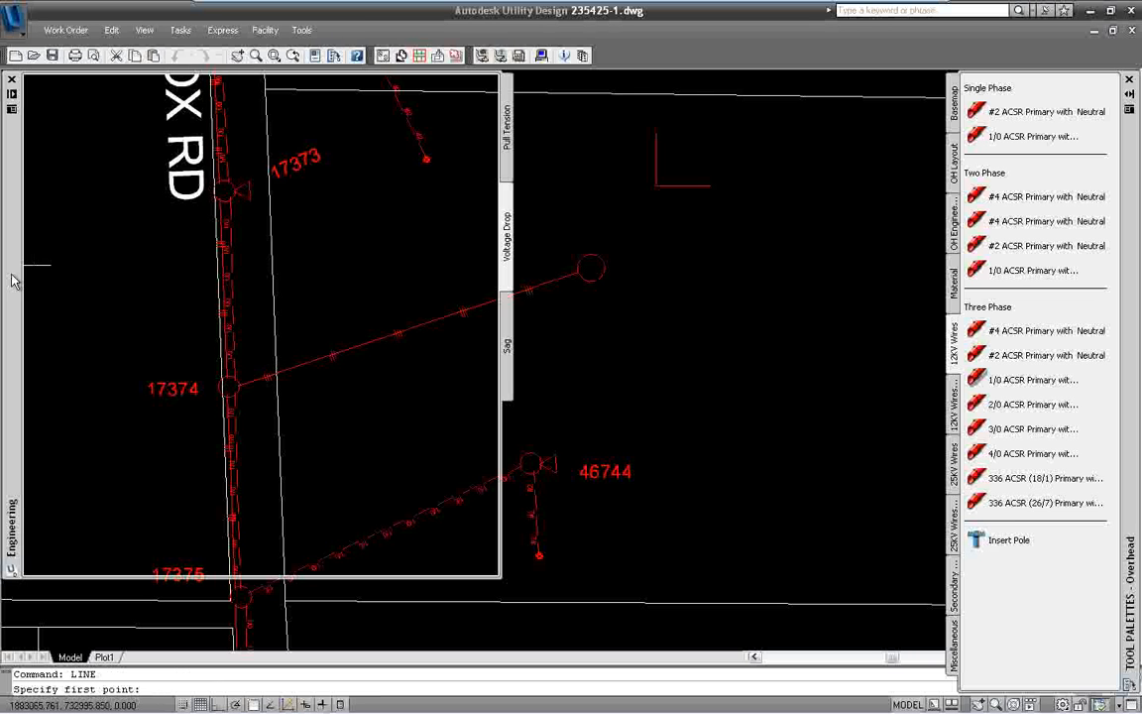
click(508, 374)
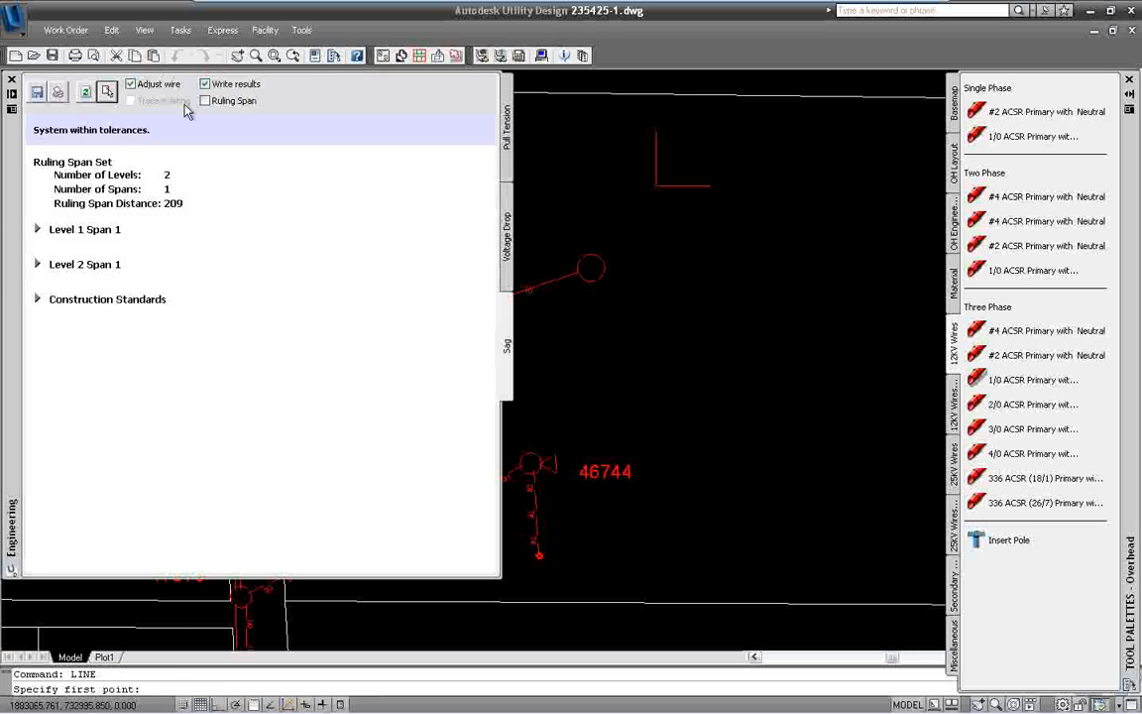
click(107, 92)
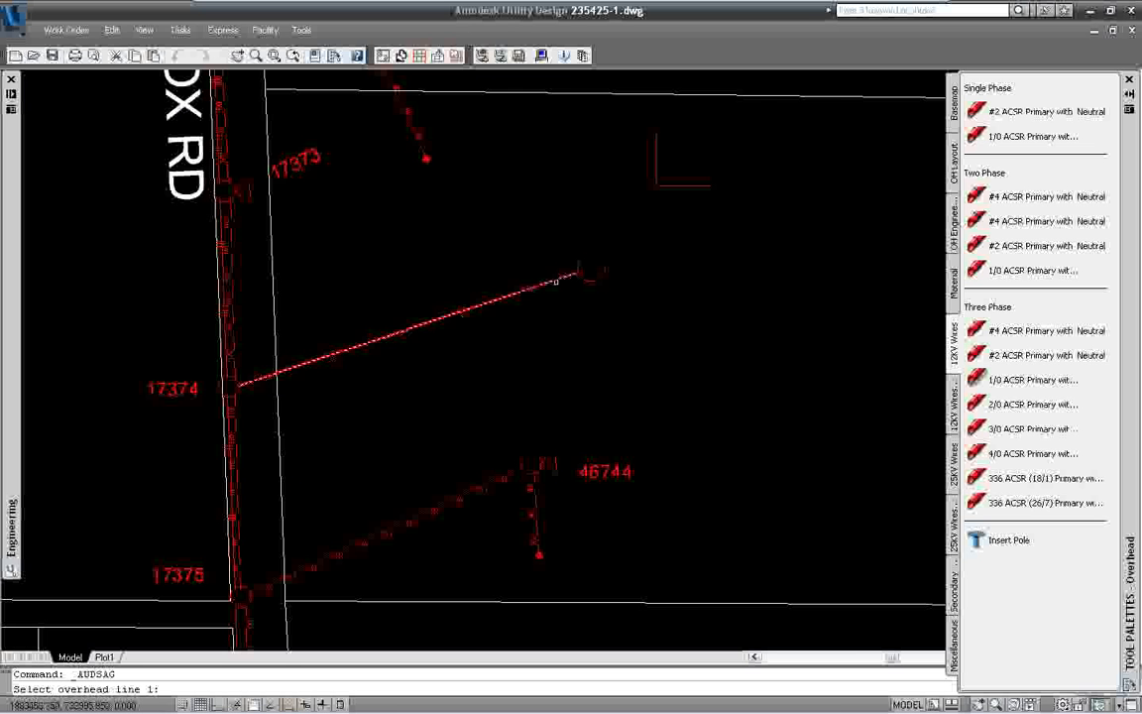
click(556, 282)
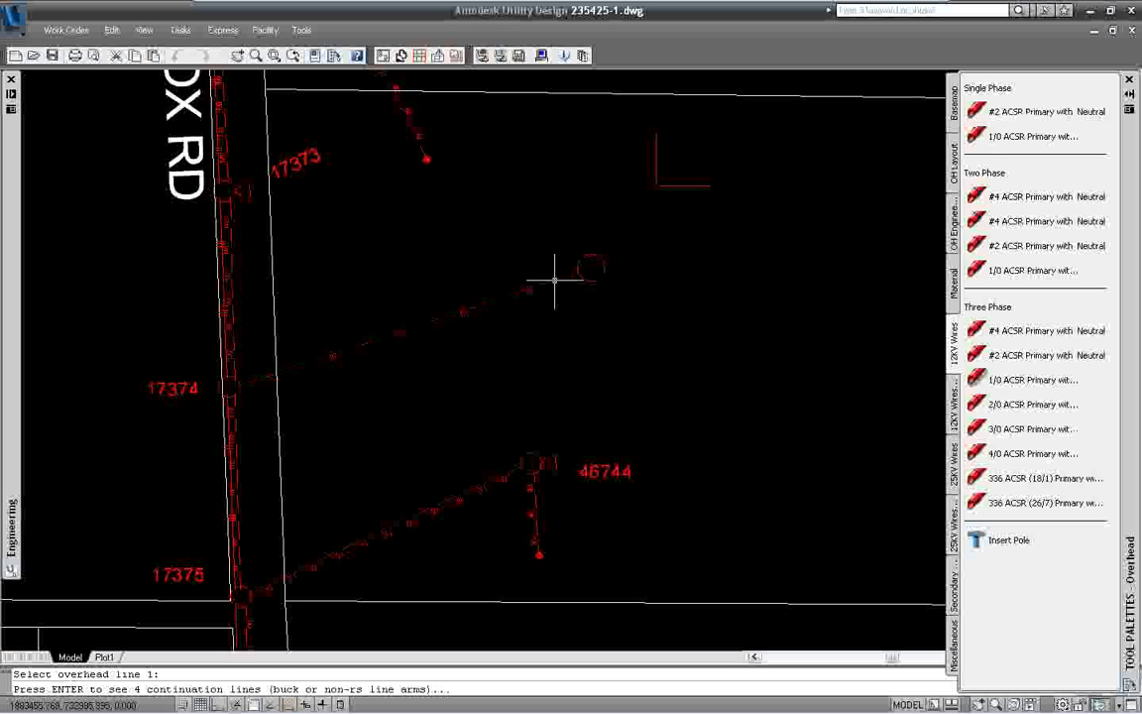
key(Return)
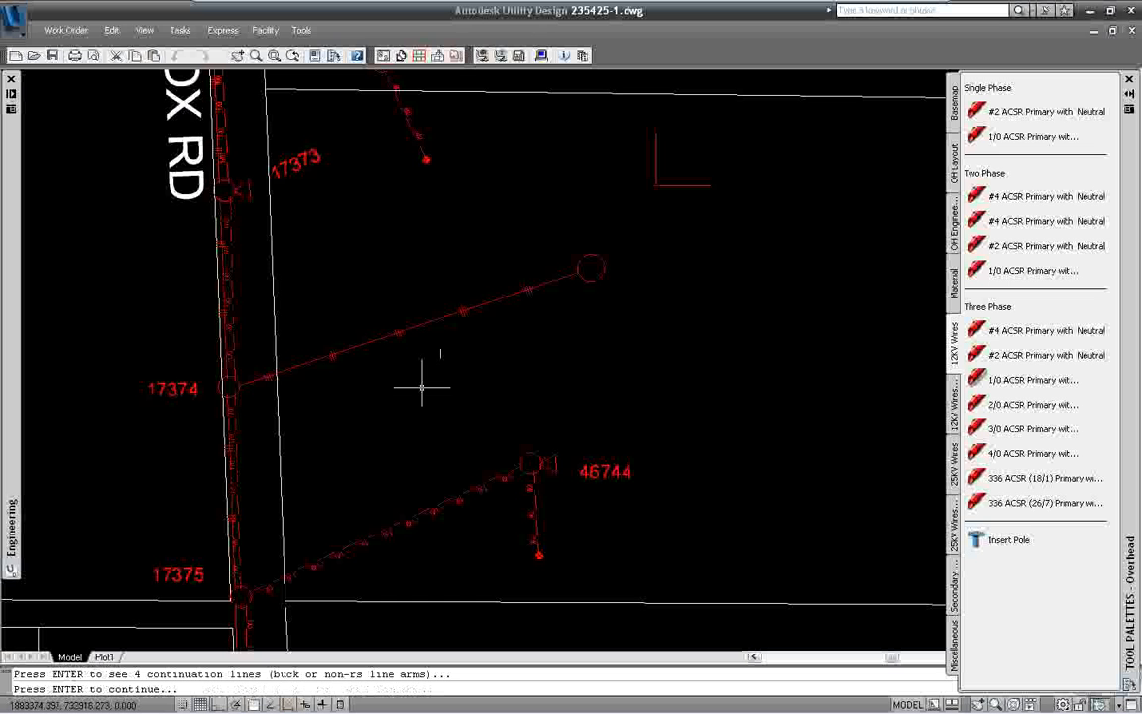
key(Return)
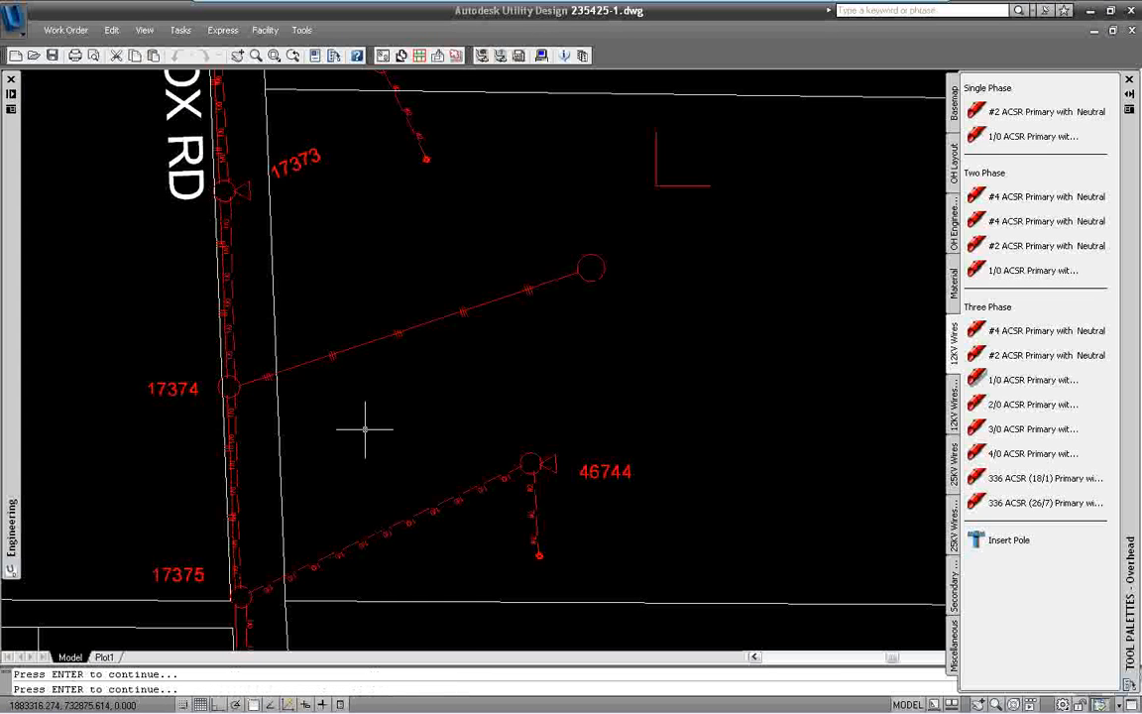
key(Return)
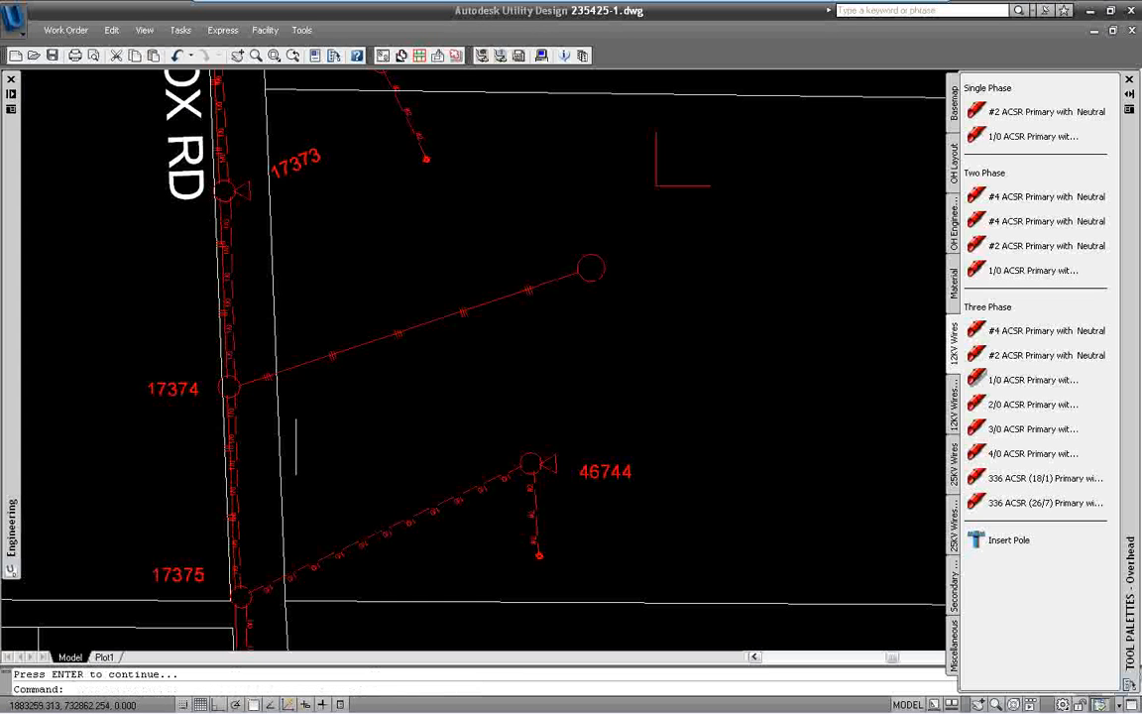
mouse_move(13, 357)
click(172, 128)
drag(137, 151, 29, 140)
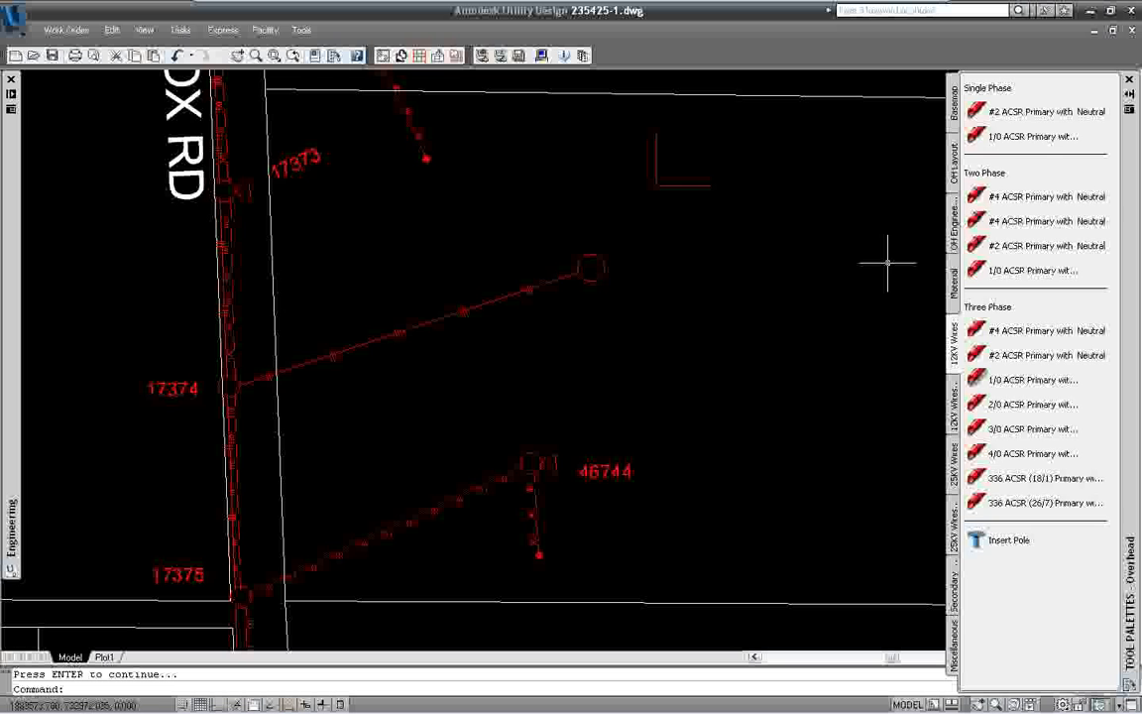
- Run the automatic guying and pole calculation on the new pole, keeping pole assembly unit WP404
click(954, 243)
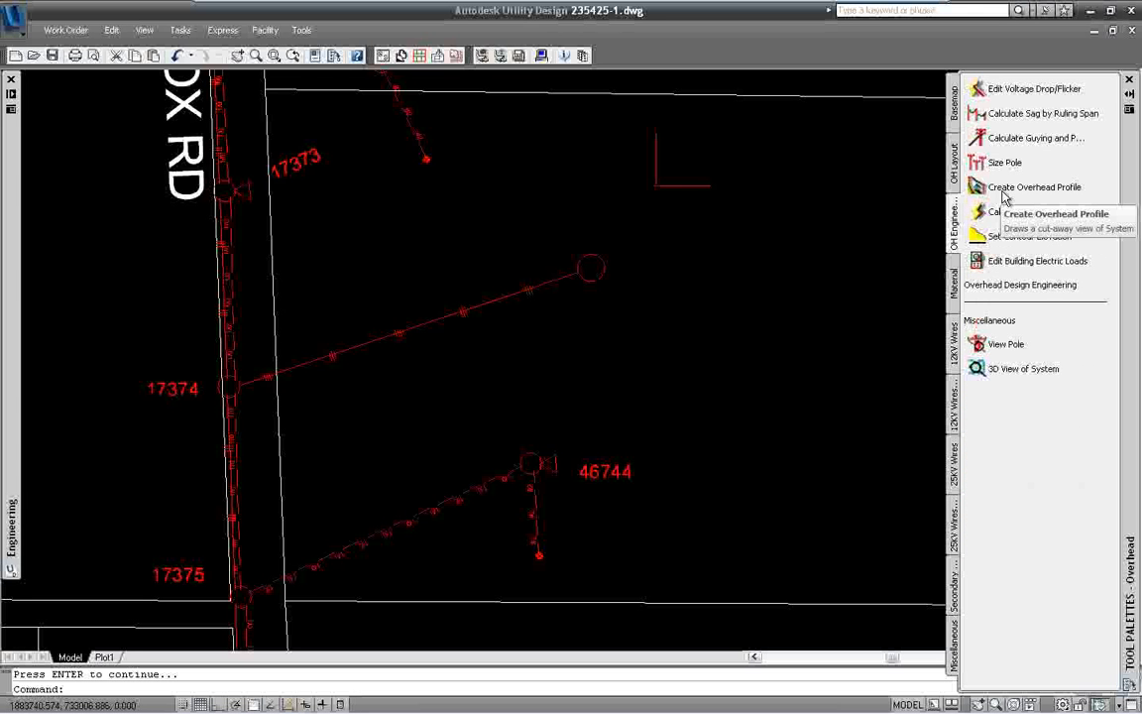
click(1001, 145)
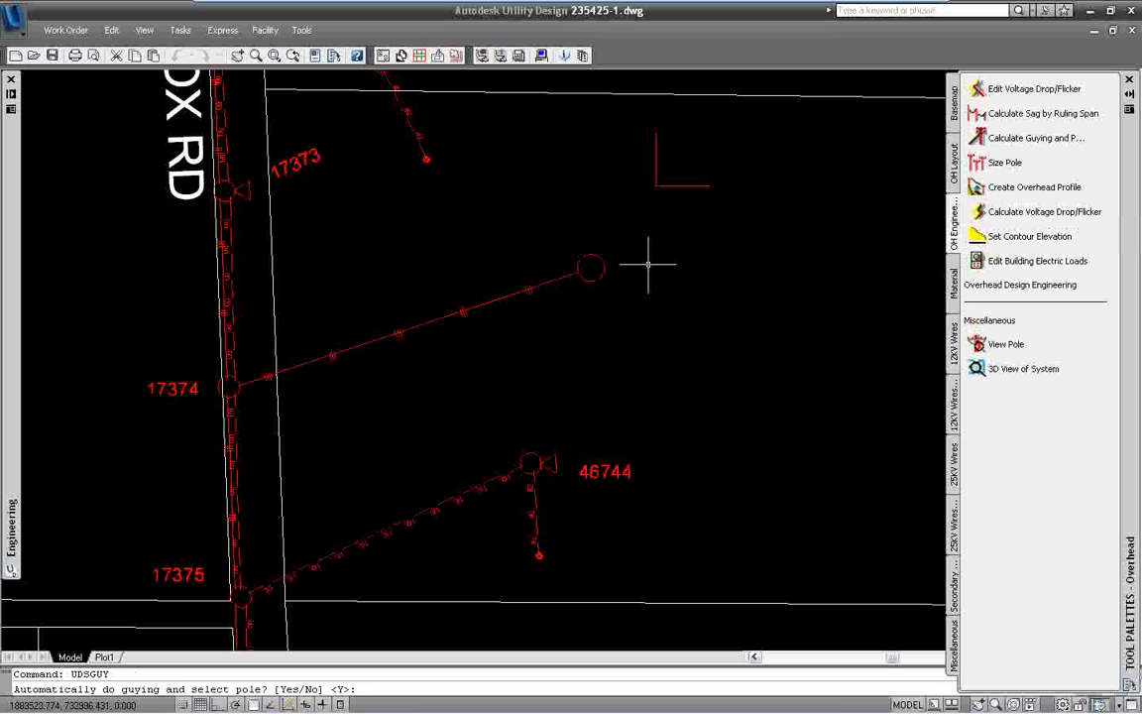
key(Return)
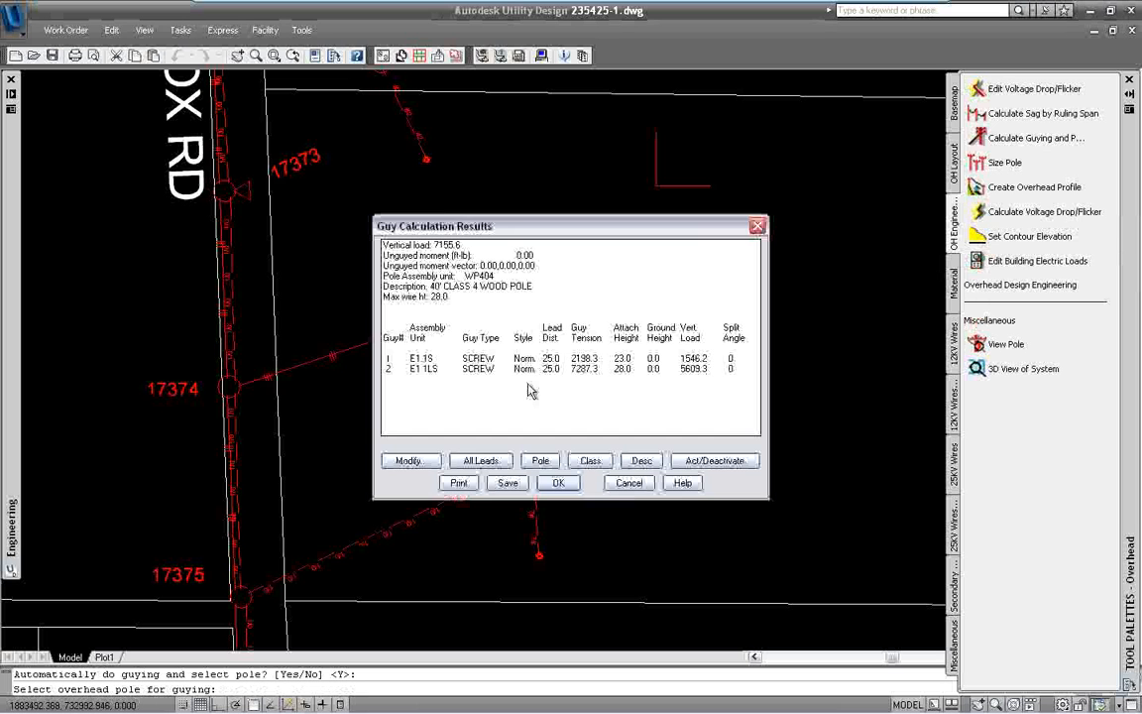
click(490, 287)
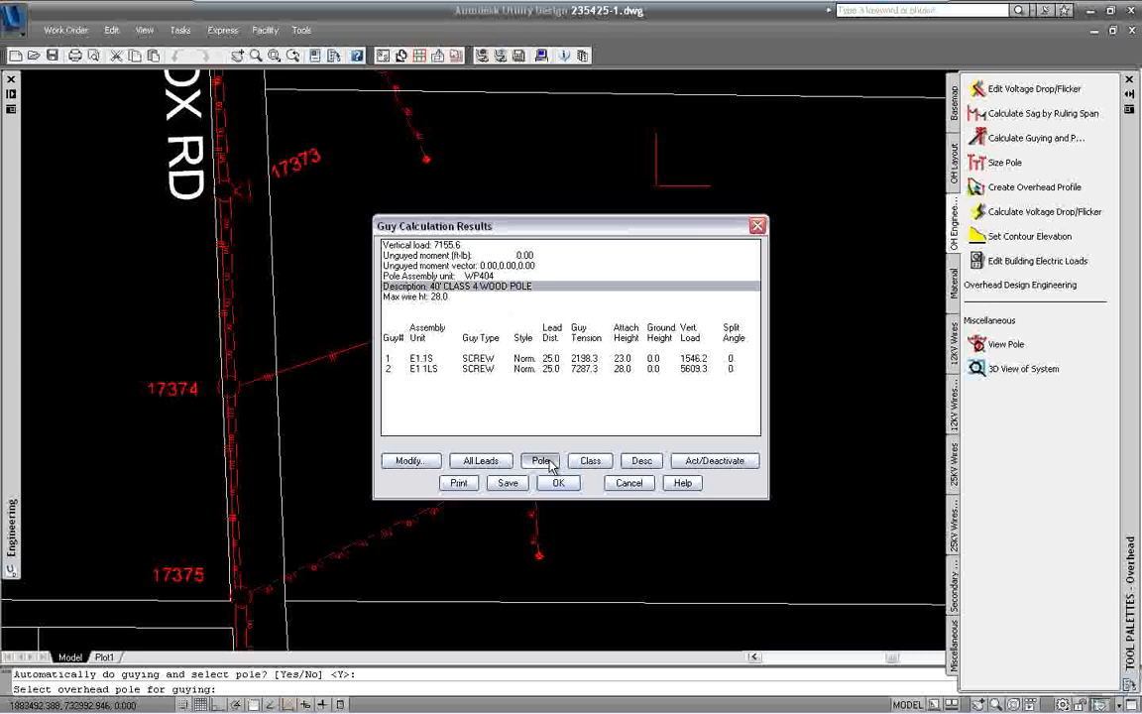
click(541, 461)
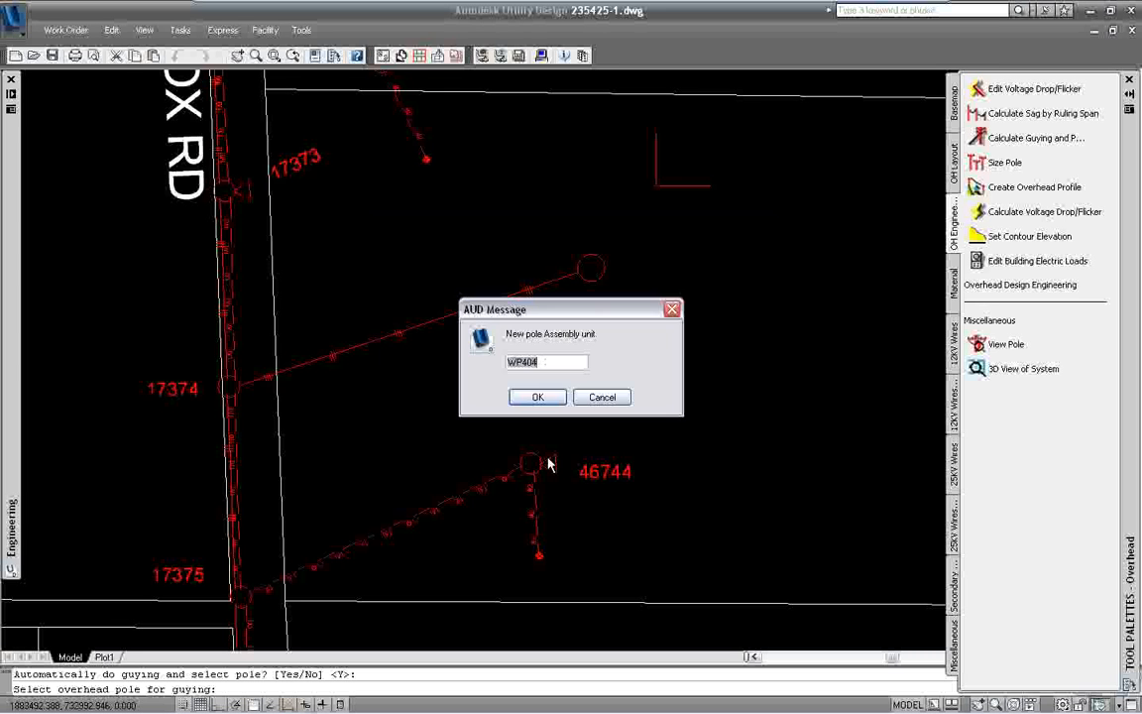
click(538, 397)
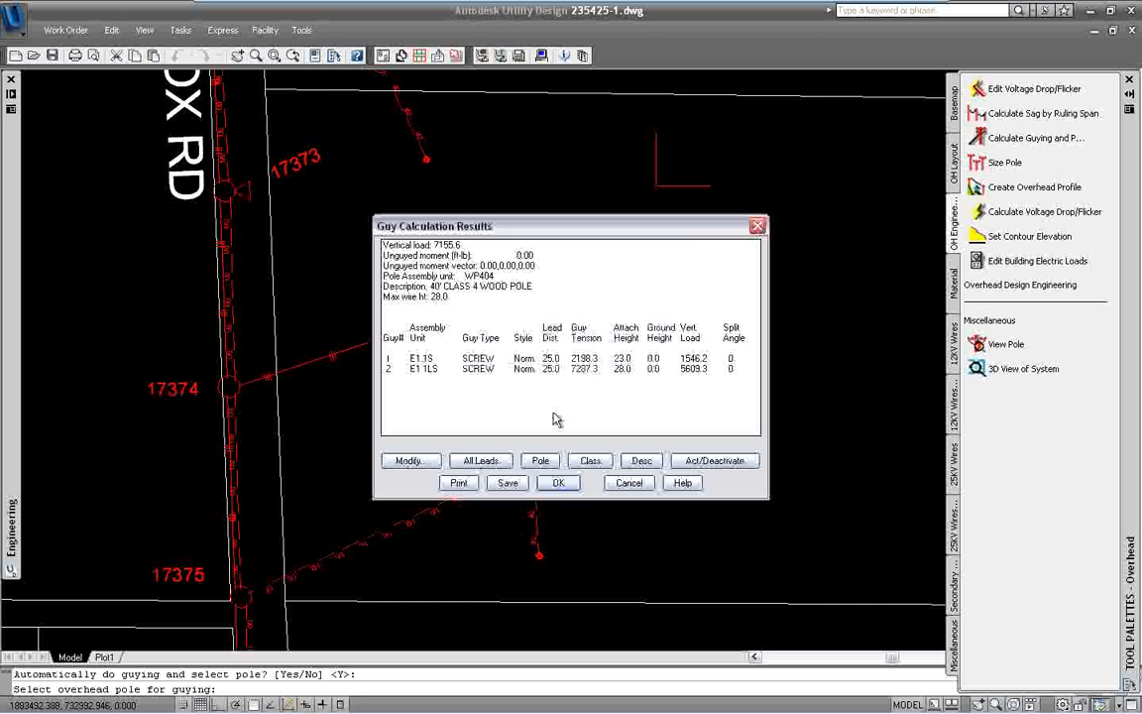
- Set the lead distance for all guys to 10 with an automatic pole assembly search, and accept the guying results
click(481, 461)
text(10)
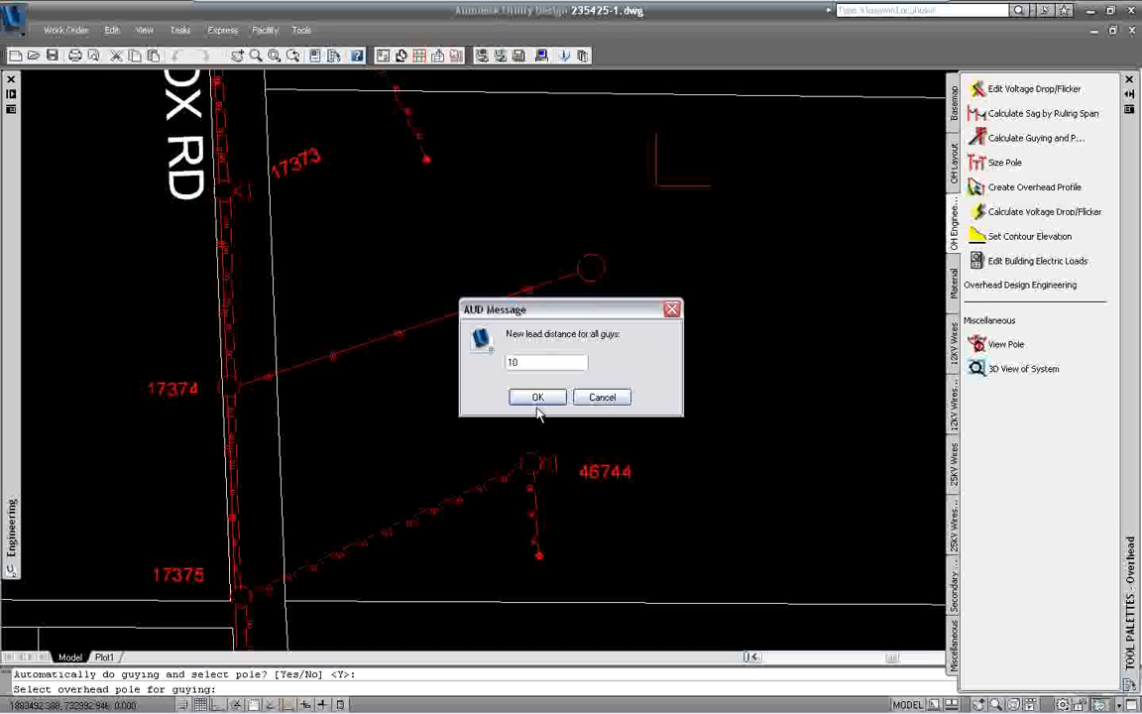
click(539, 398)
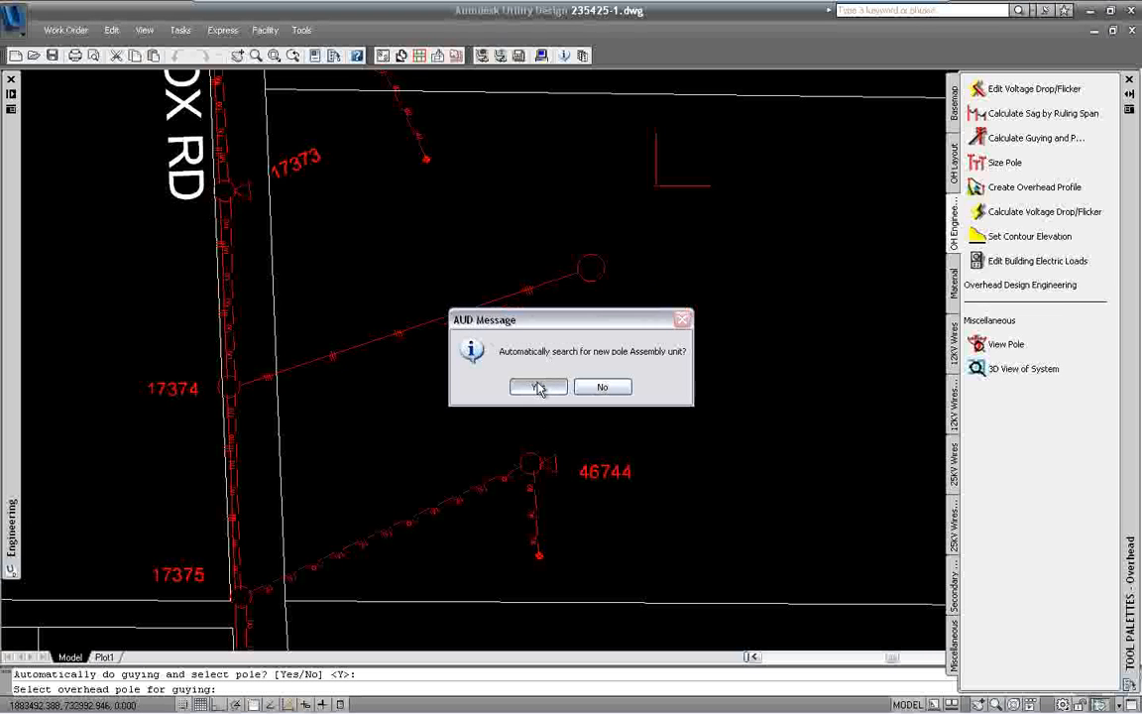
click(537, 387)
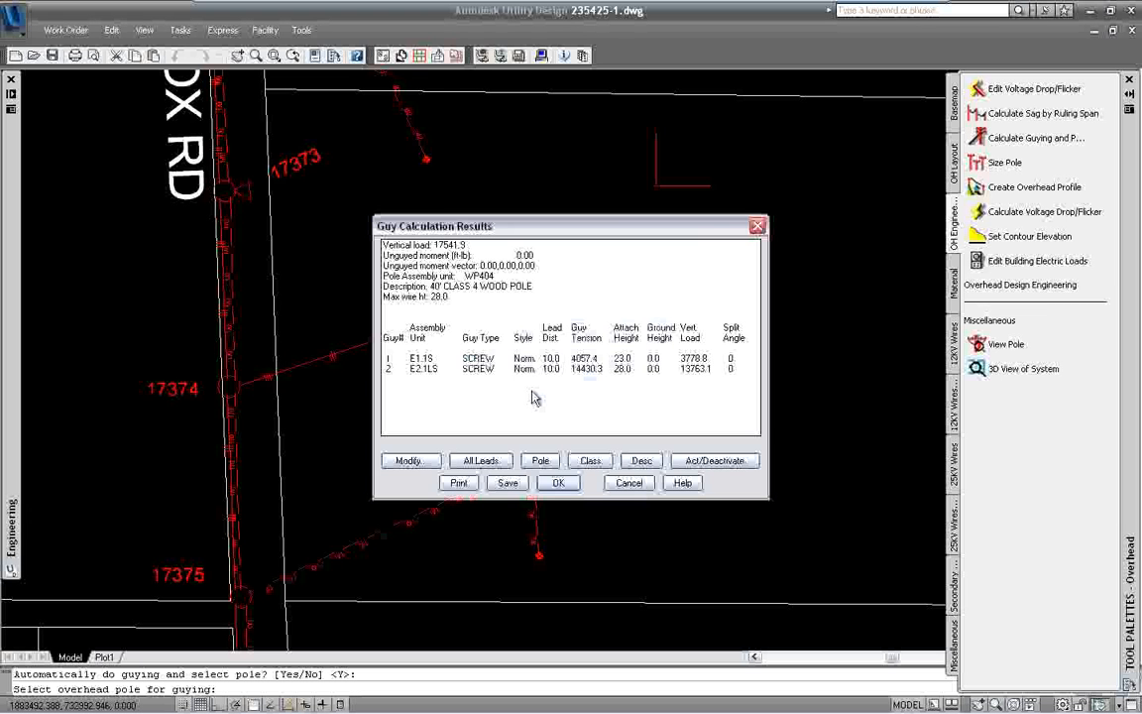
click(558, 483)
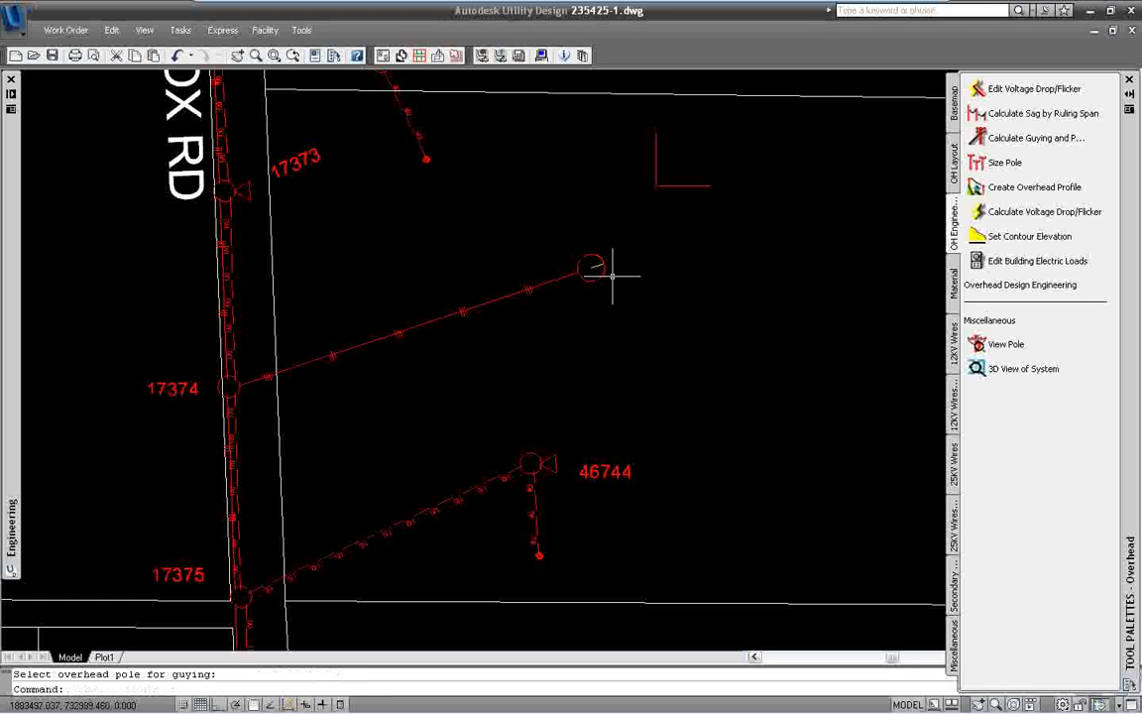
- Insert an overhead transformer on the lower side of the new pole
click(956, 168)
click(976, 162)
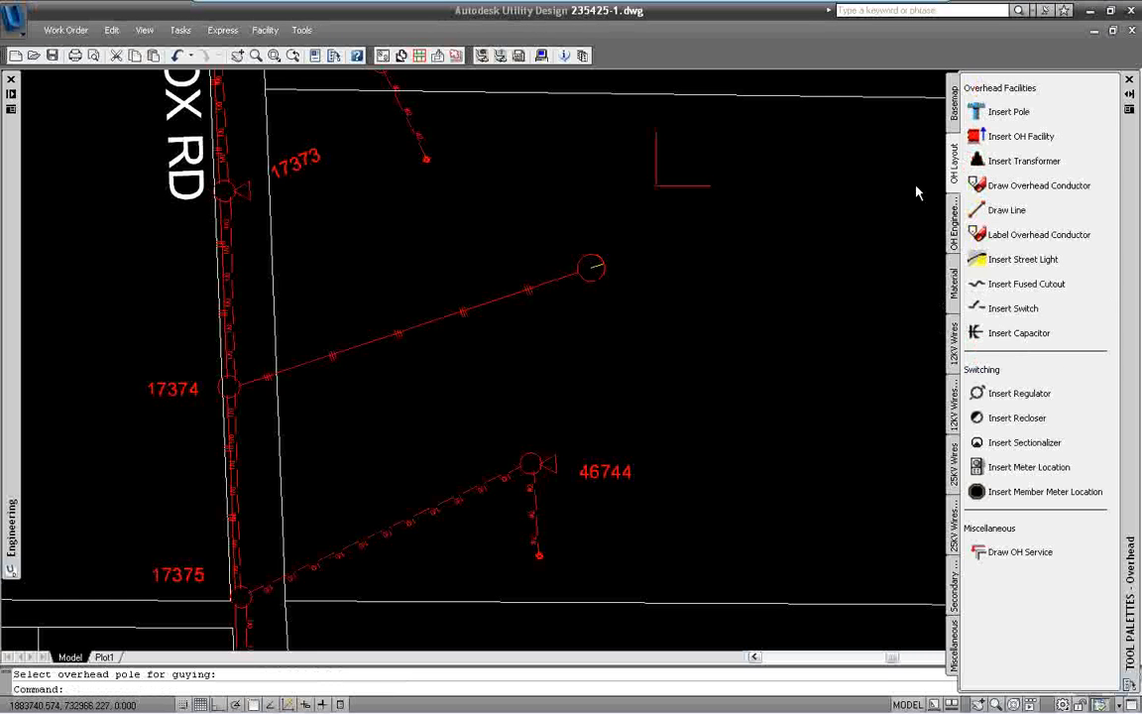
click(598, 280)
click(759, 223)
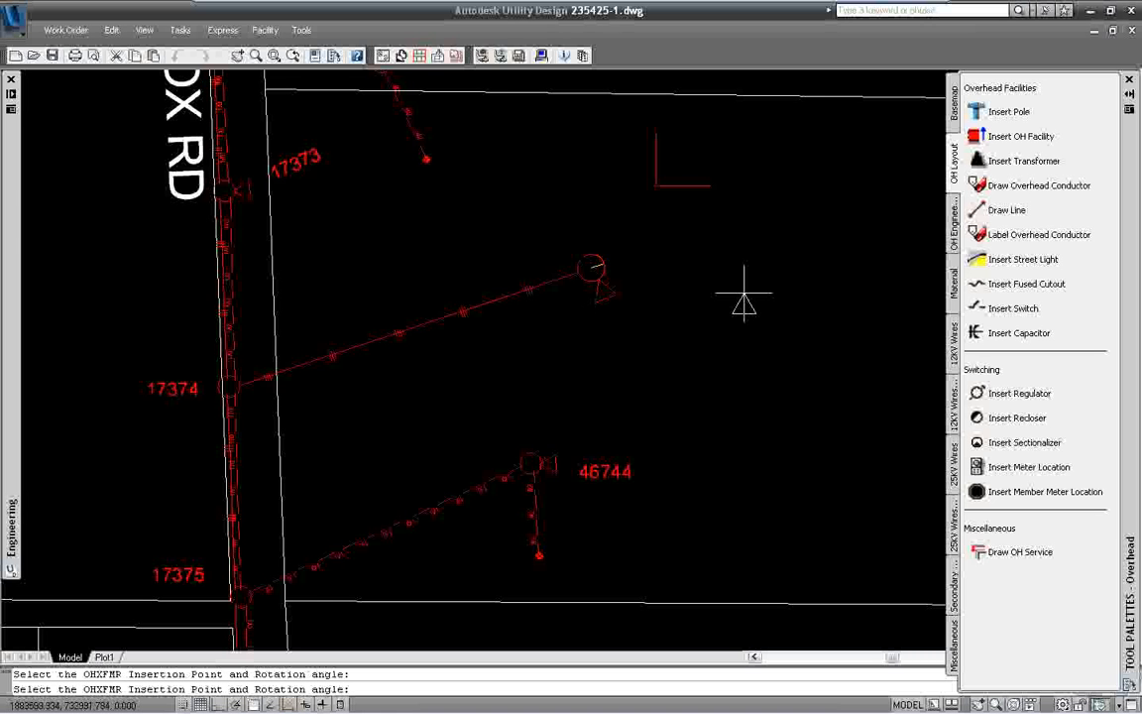
key(Escape)
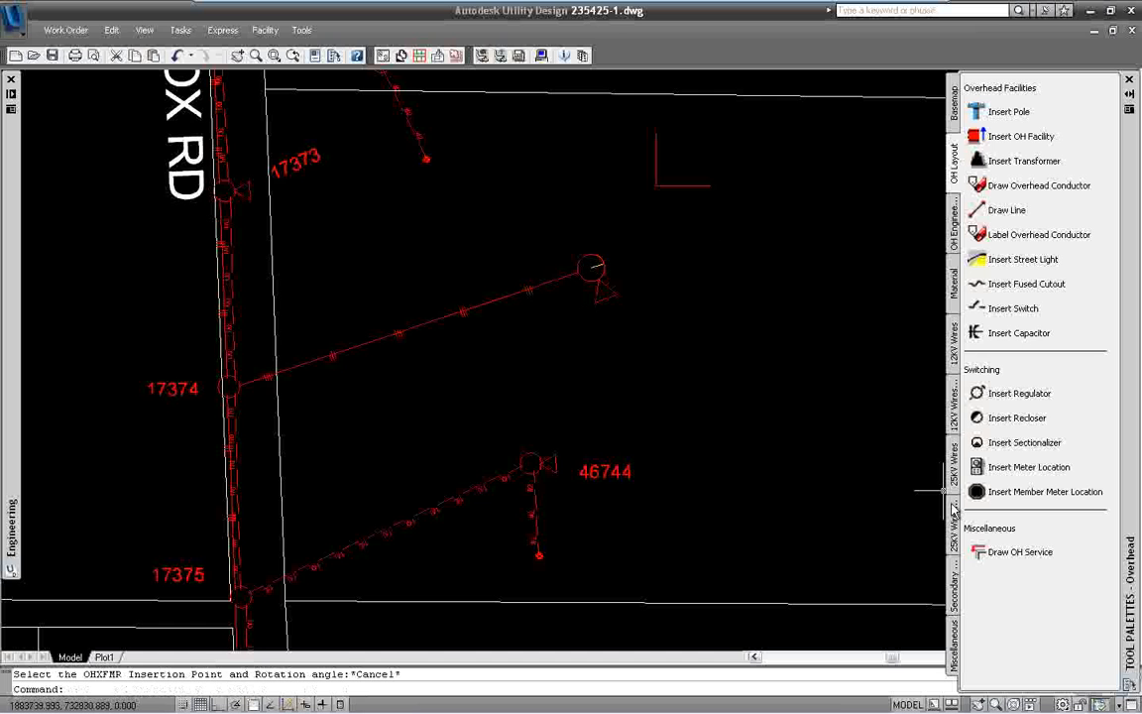
- Draw an overhead Shrimp - #2 Triplex service between the meter location and the new pole
click(979, 554)
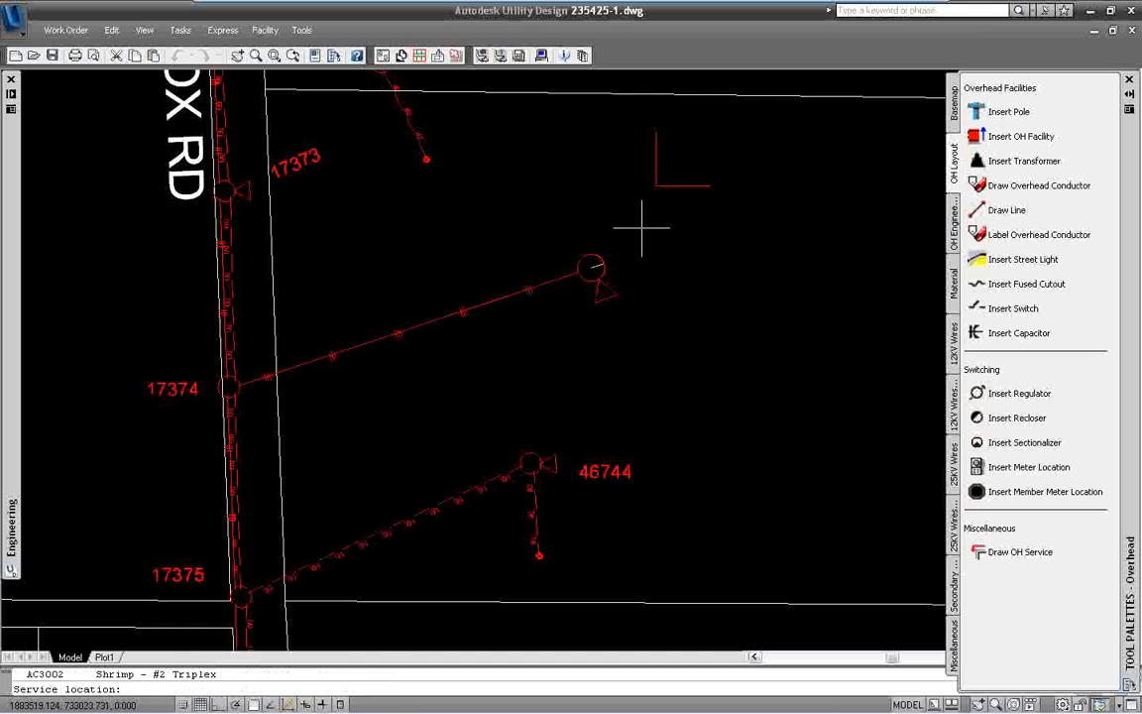
click(623, 226)
click(599, 258)
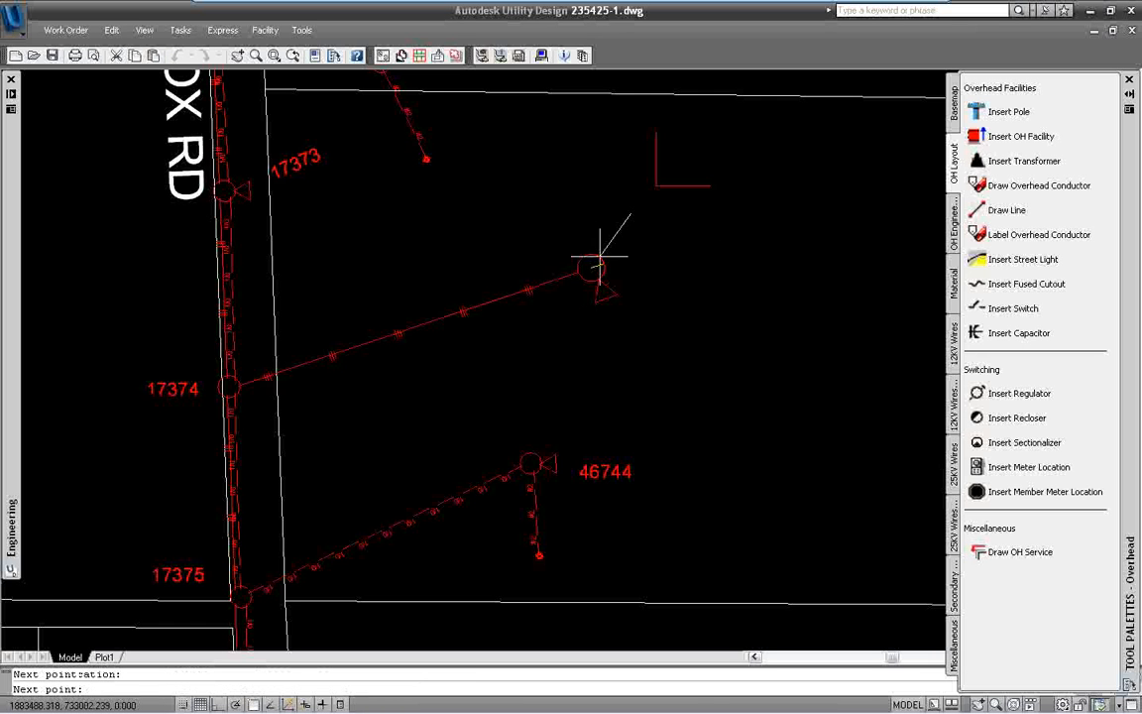
key(Return)
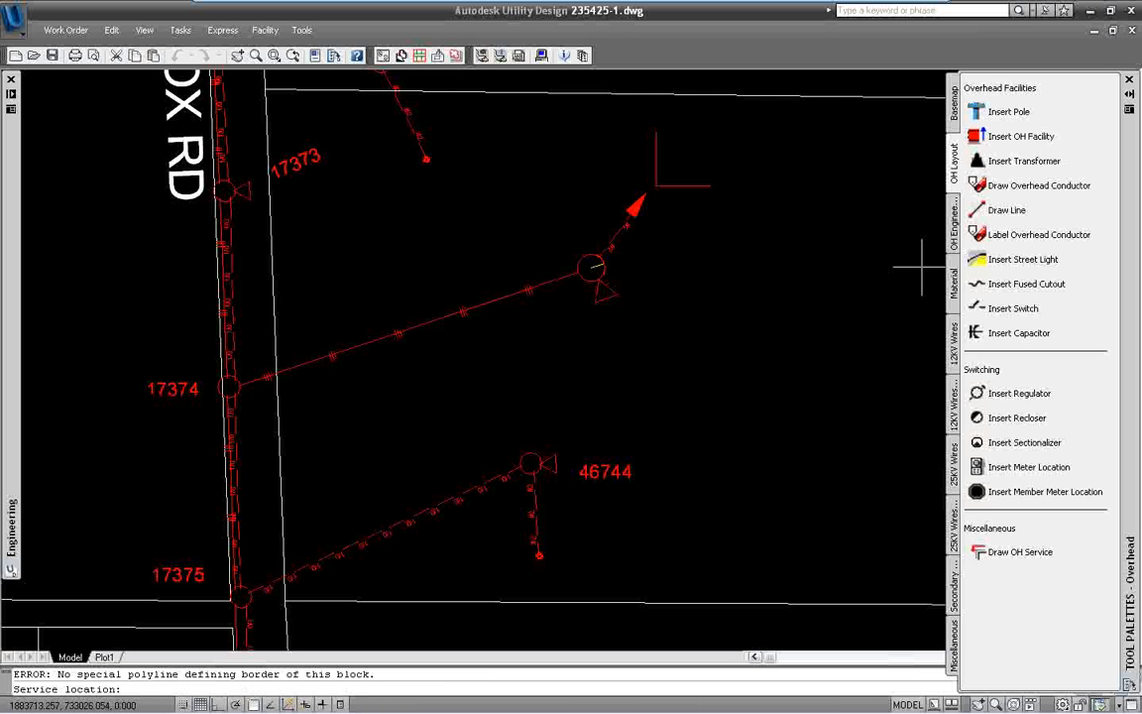
- Configure the voltage drop for an overhead three-phase job at 120/208 with the GRD-WYE 120/208 12.5KV transformer type
click(955, 228)
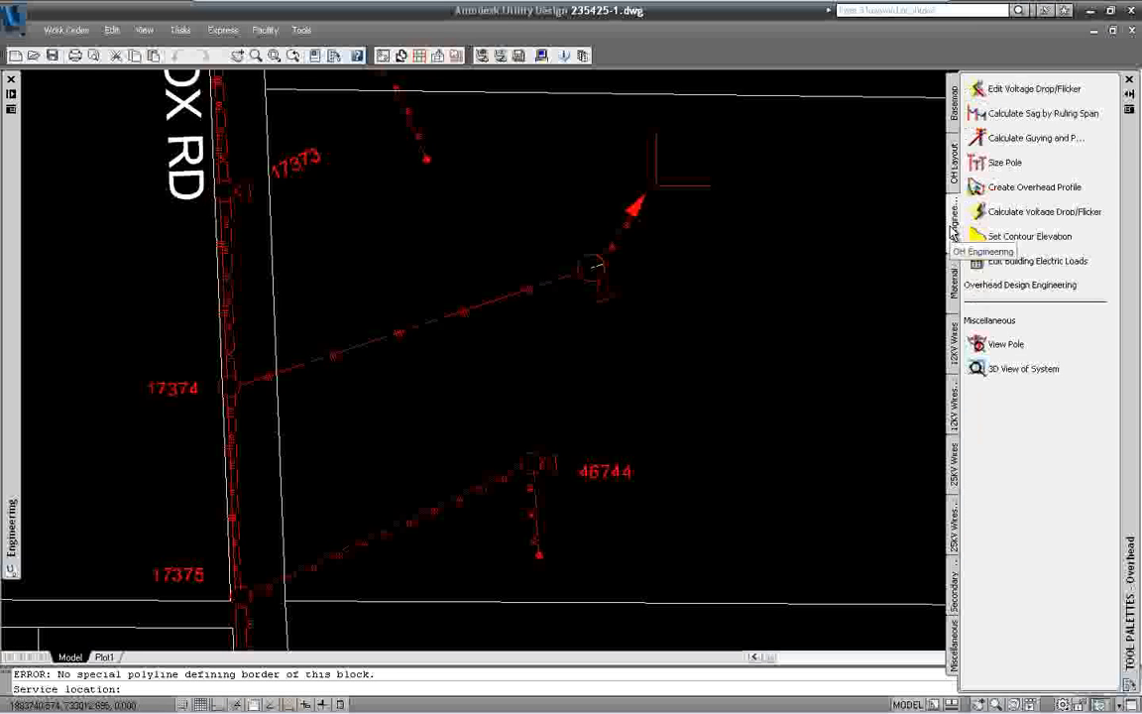
click(983, 92)
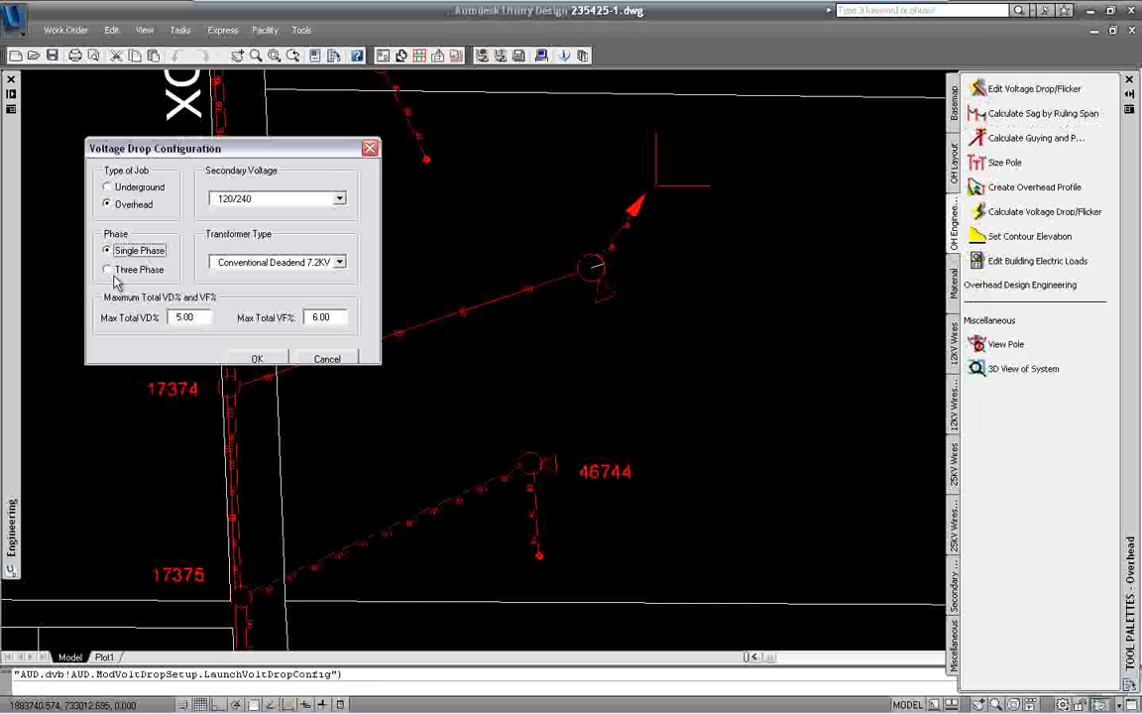
click(109, 269)
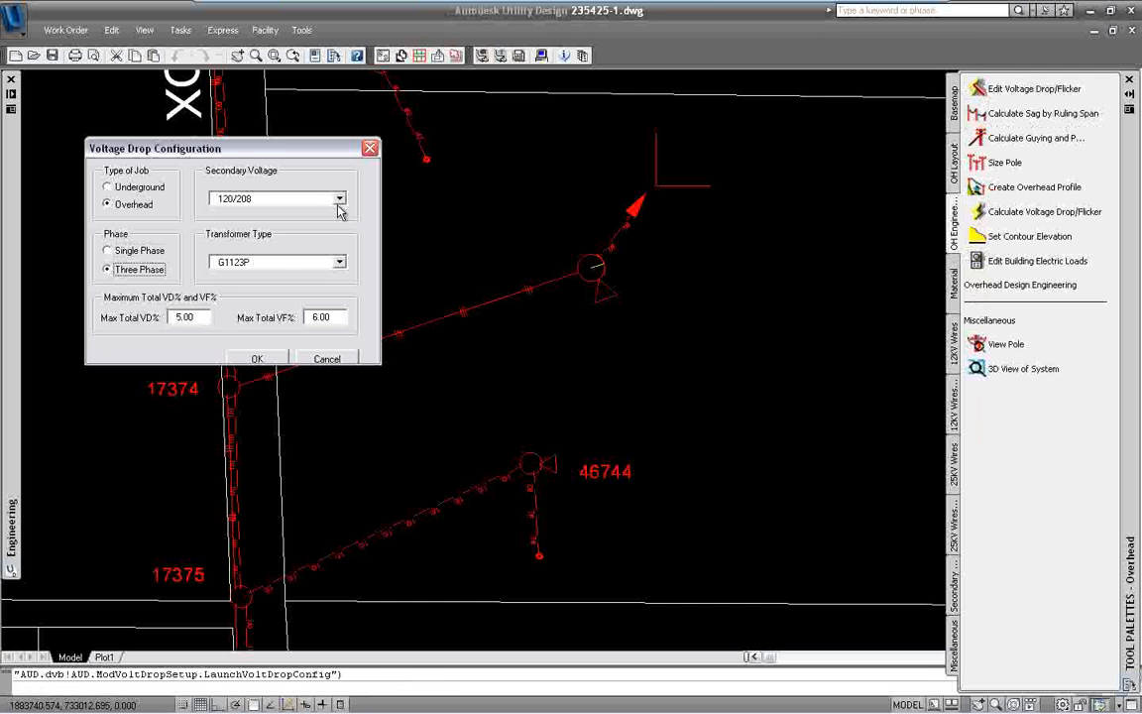
click(339, 262)
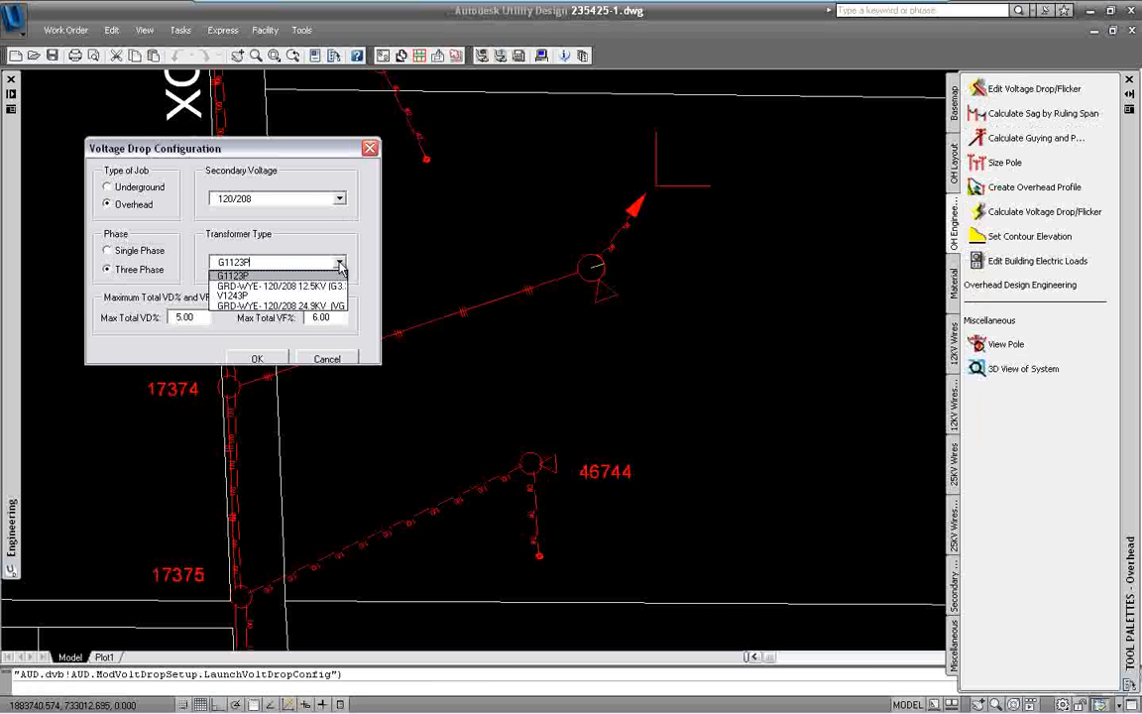
click(336, 287)
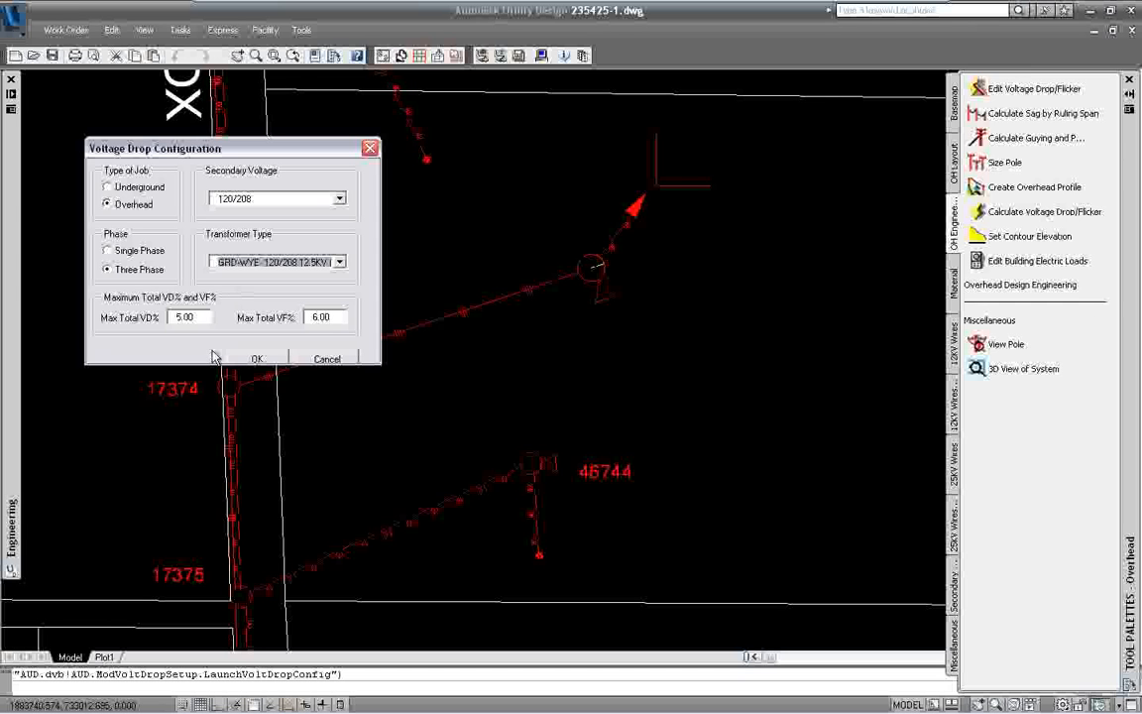
click(261, 361)
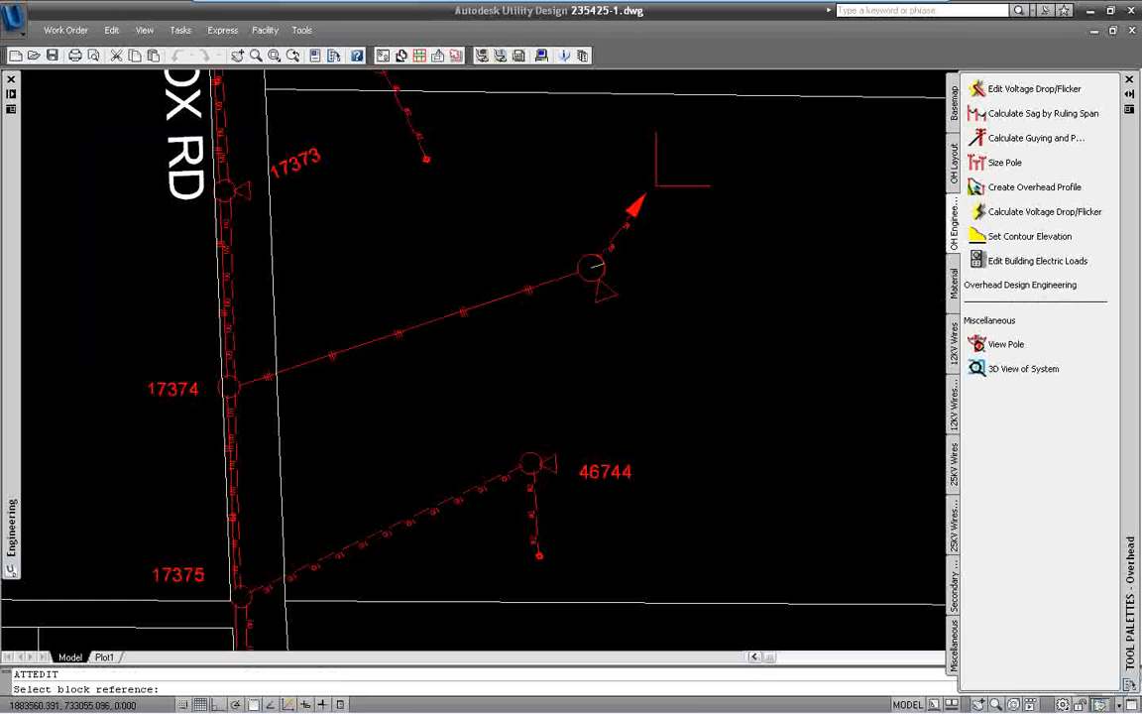
- Set the house load of the new service's meter location to 25hp
click(592, 266)
click(573, 278)
drag(640, 278, 539, 278)
text(25hp)
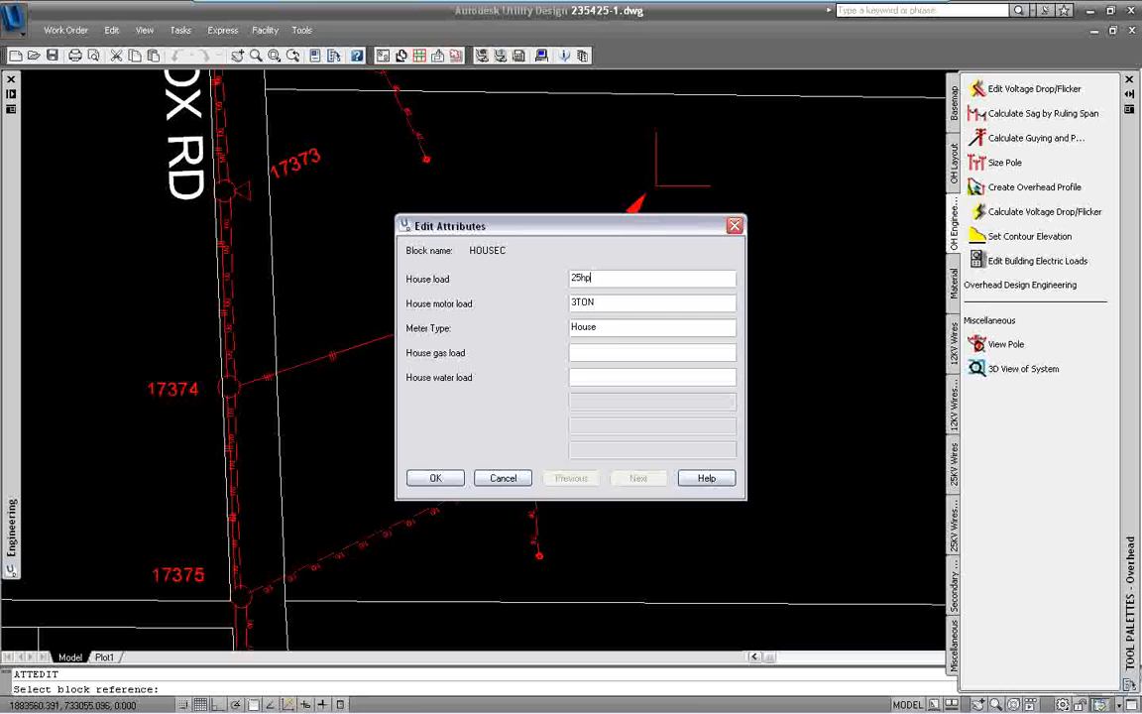
key(Tab)
click(437, 479)
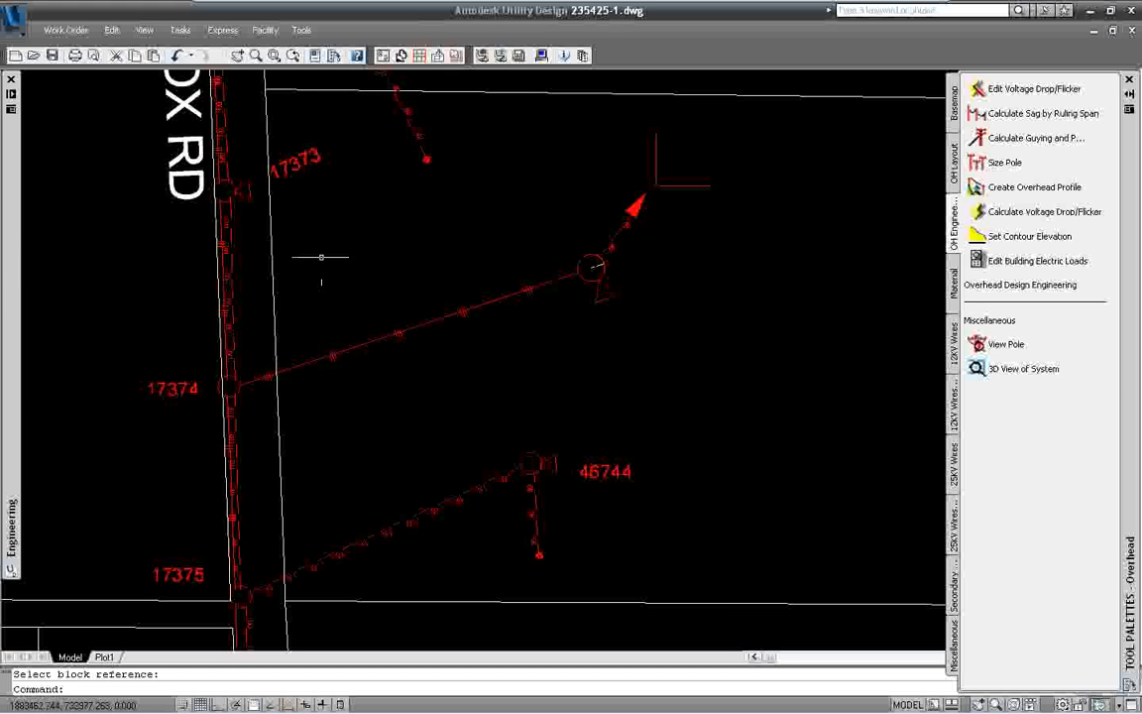
- Run the voltage drop calculation on the new pump service with wire size adjustment enabled
mouse_move(19, 255)
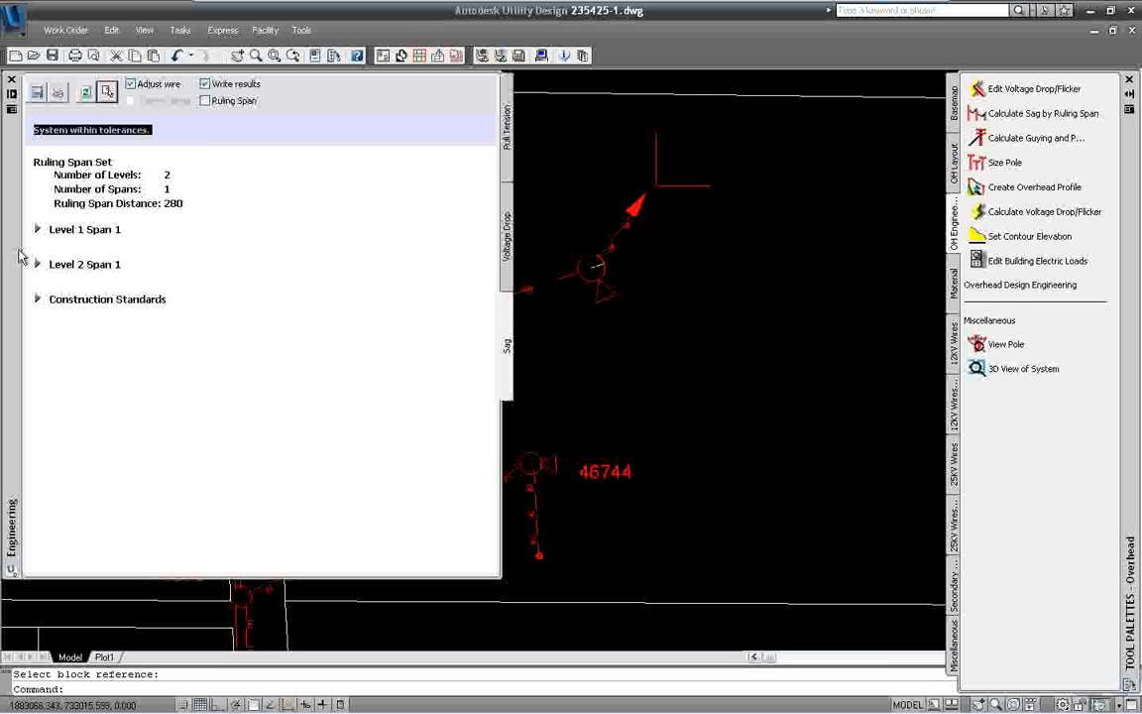
click(506, 236)
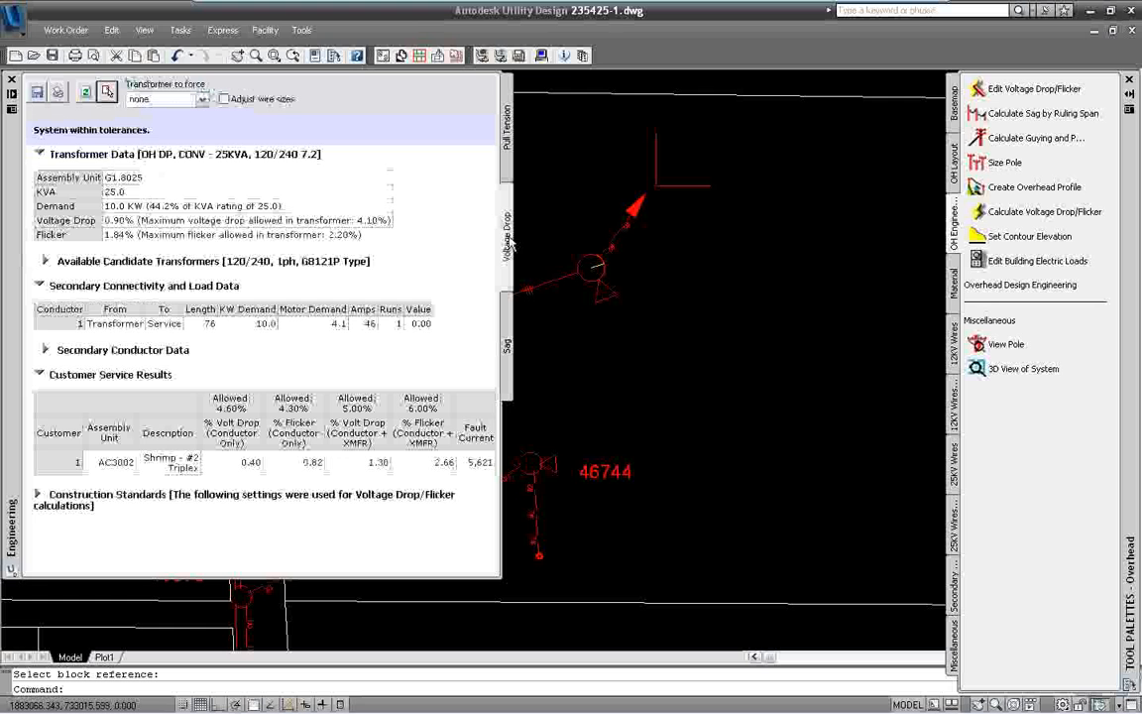
click(225, 100)
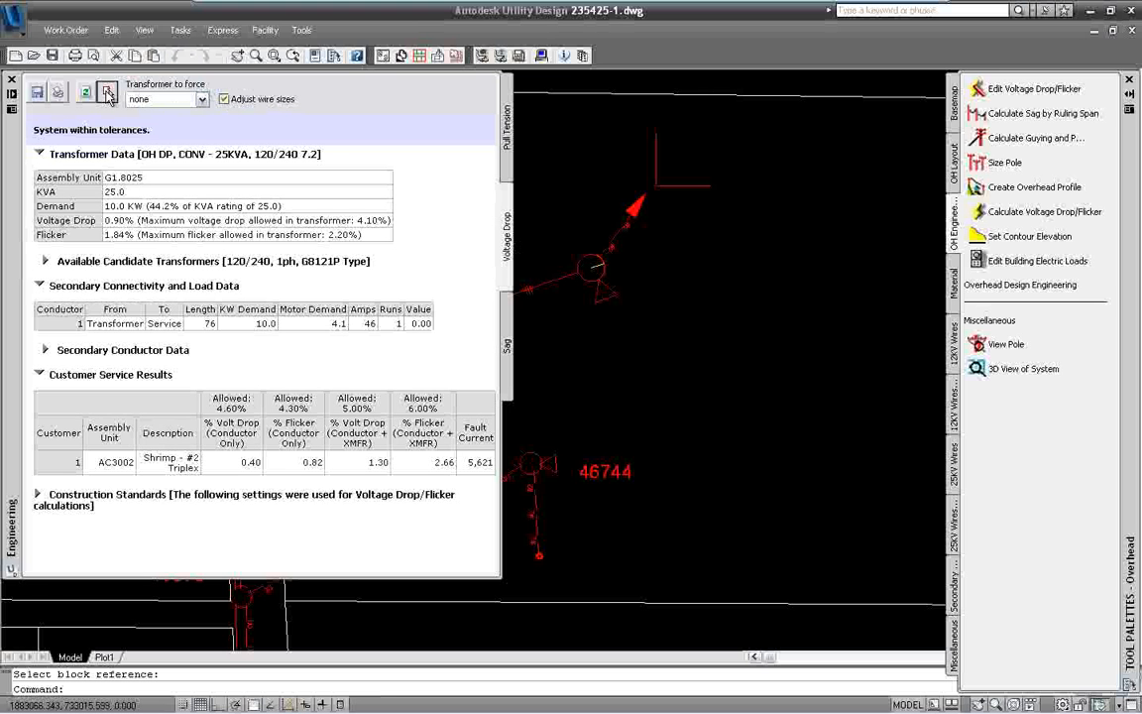
click(107, 93)
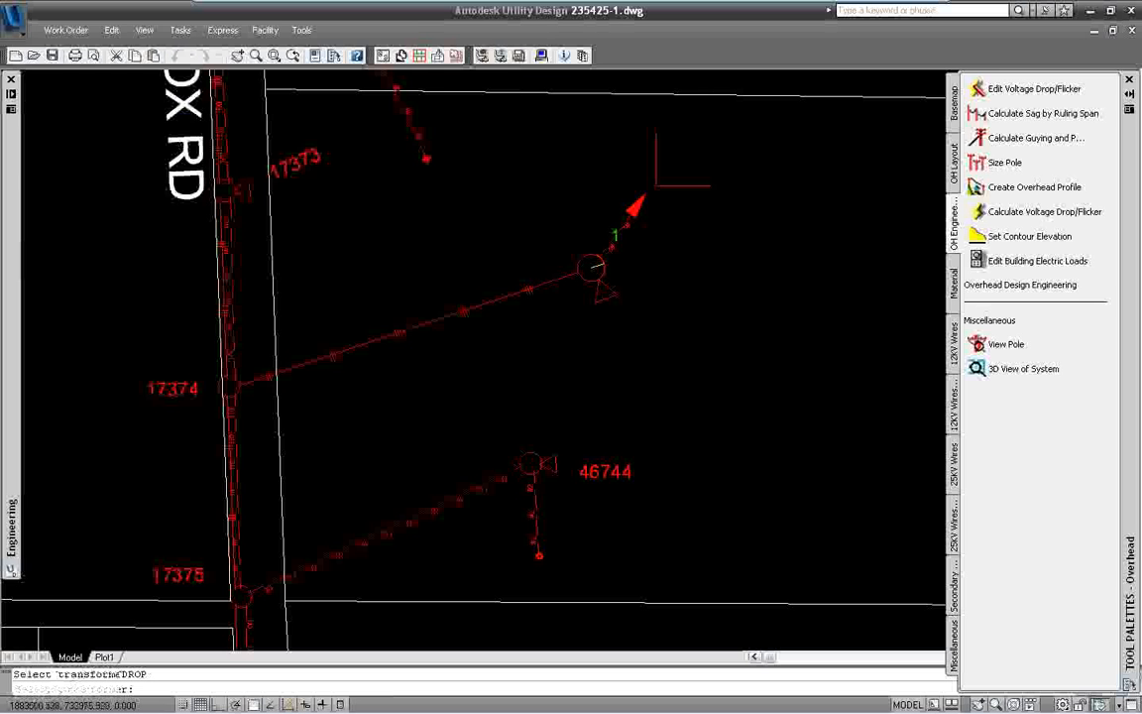
click(657, 185)
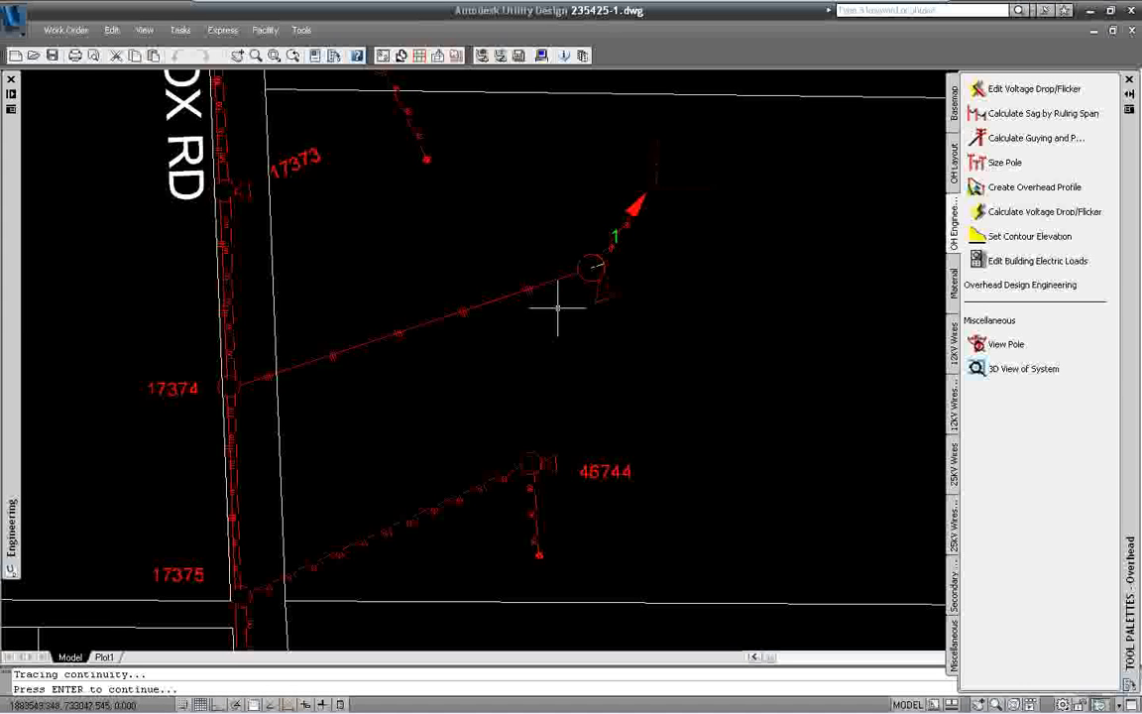
mouse_move(12, 346)
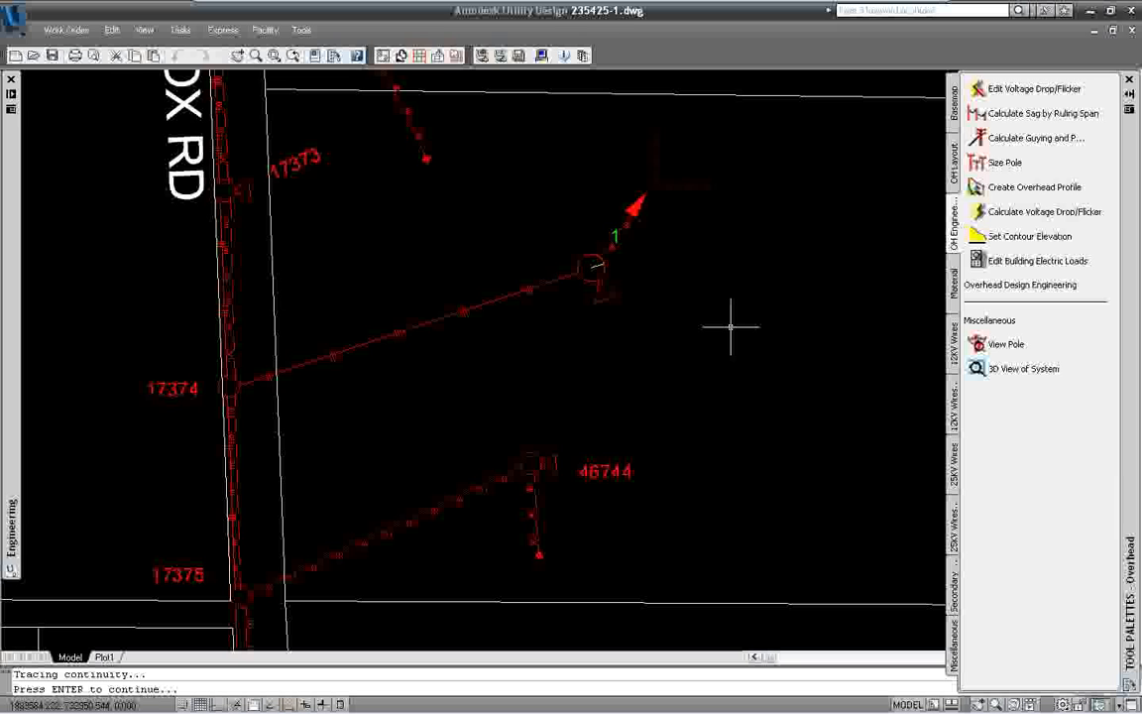
key(Return)
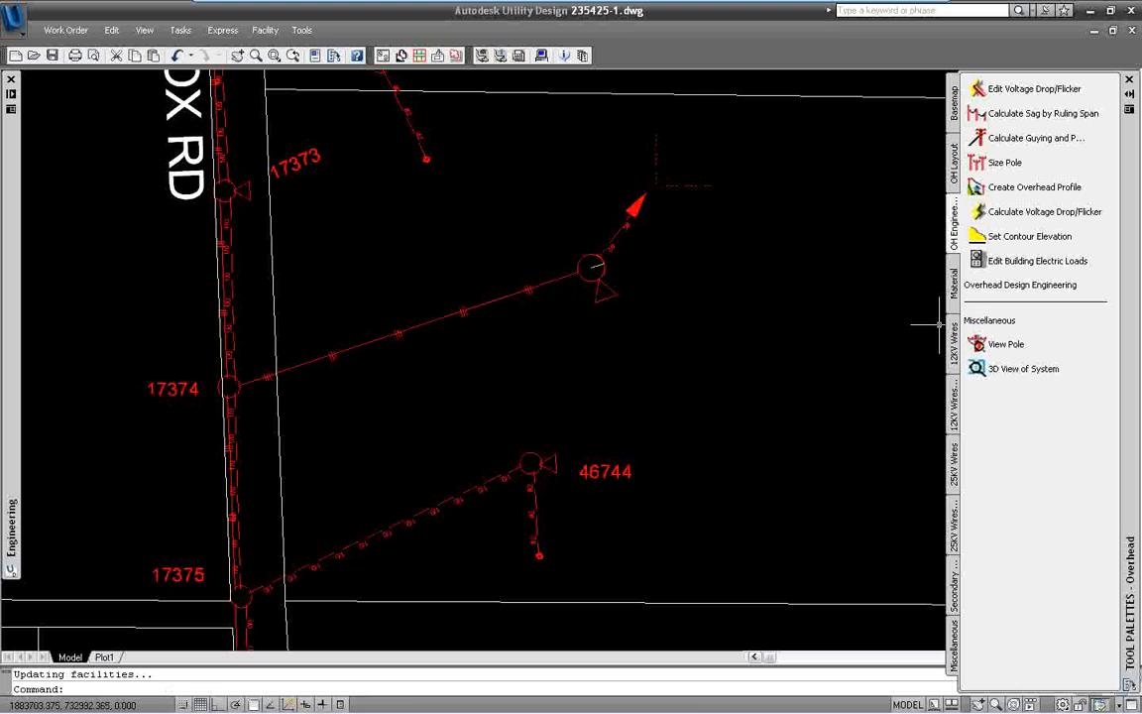
- Order material automatically for pole 17374 with one backspan line toward pole 17373, and place location block 1 above the new span
click(955, 286)
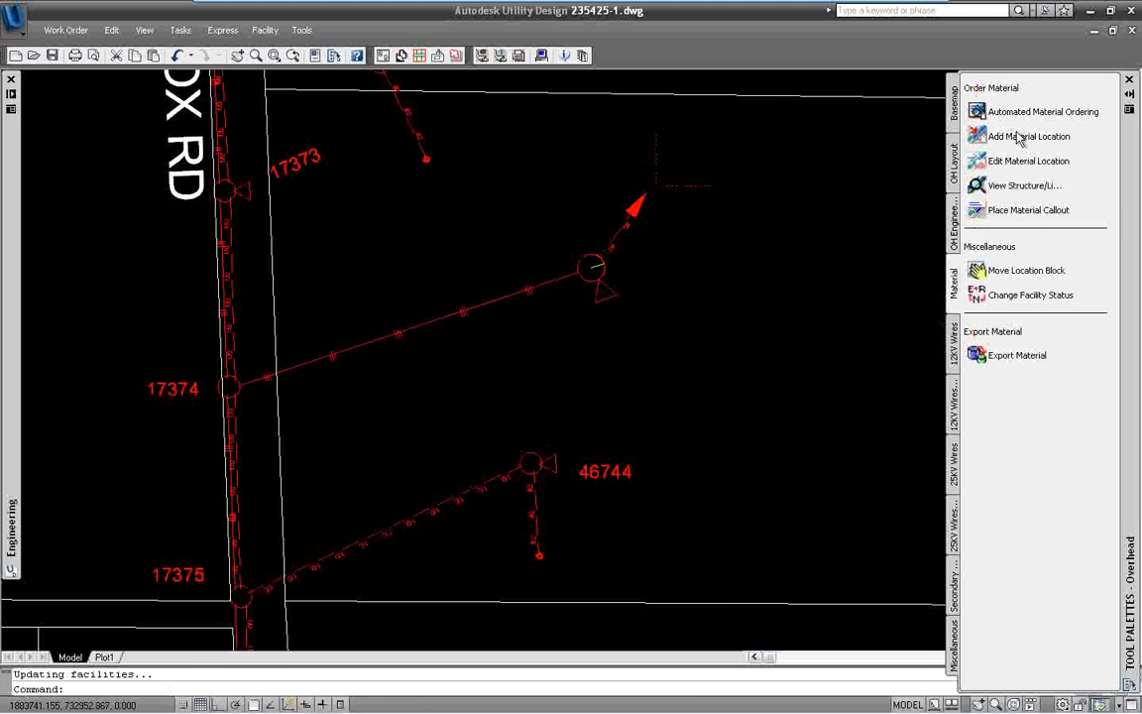
click(1007, 115)
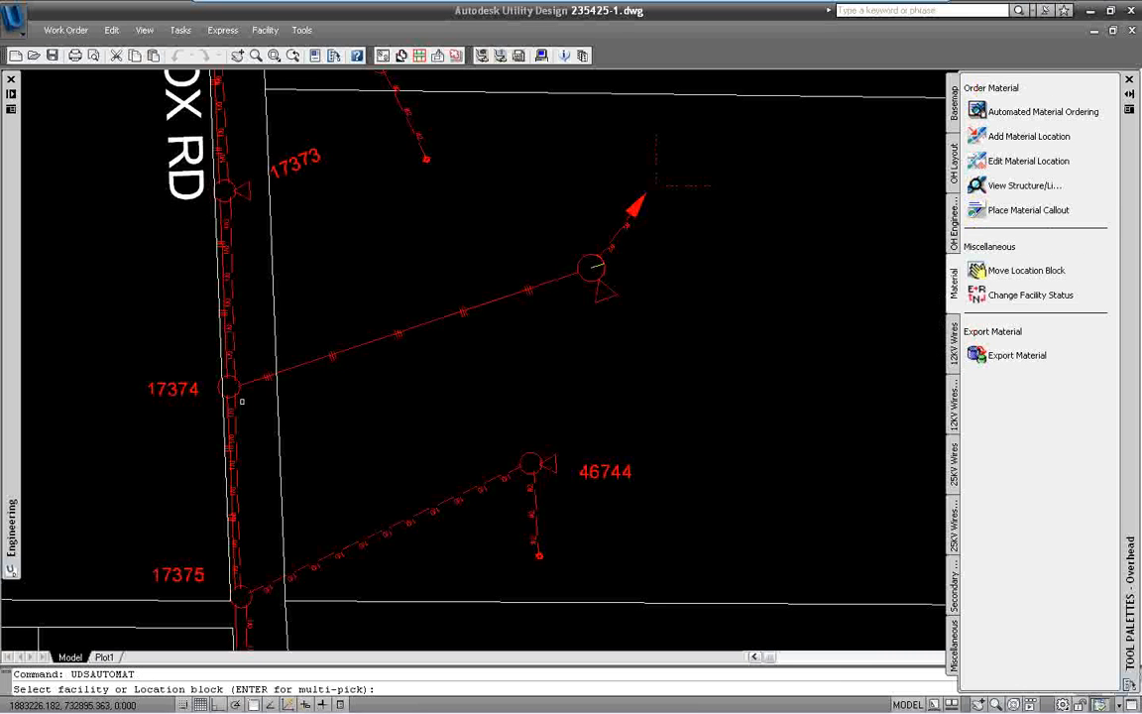
click(219, 391)
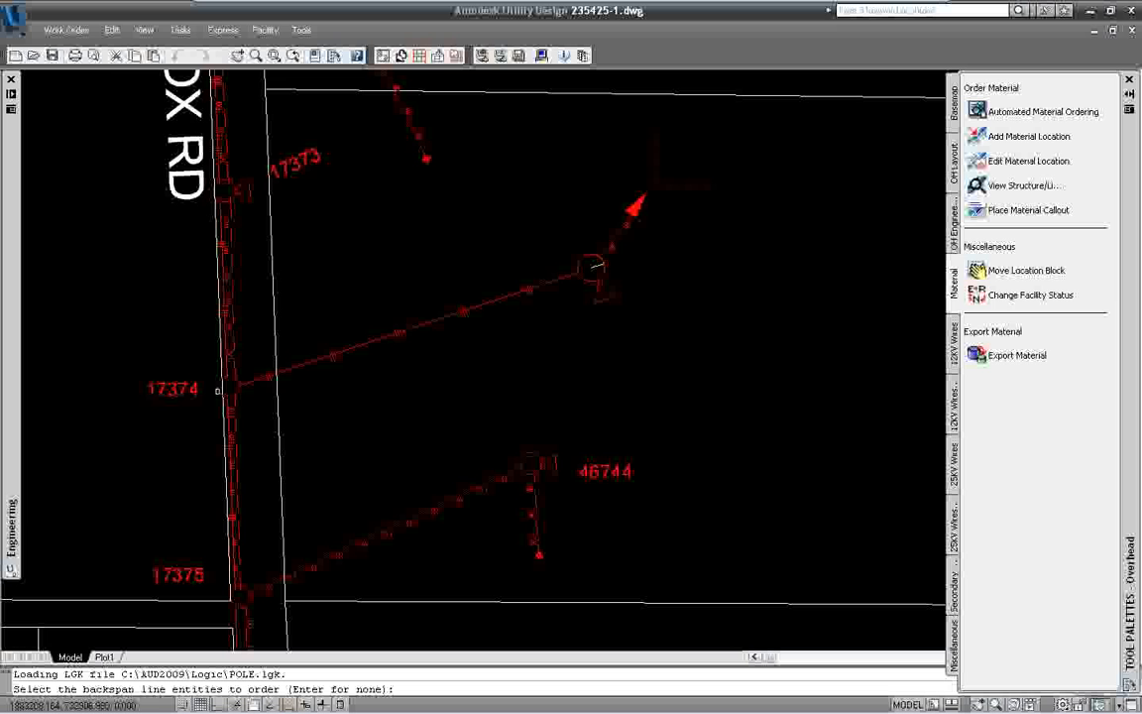
click(225, 342)
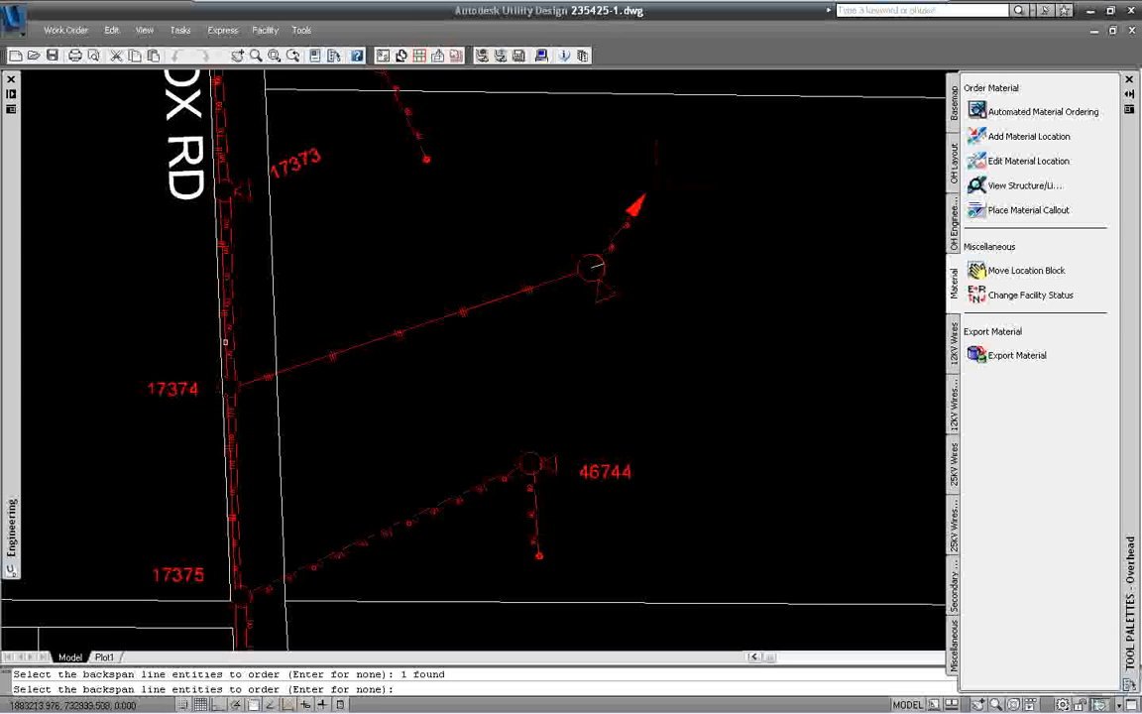
key(Return)
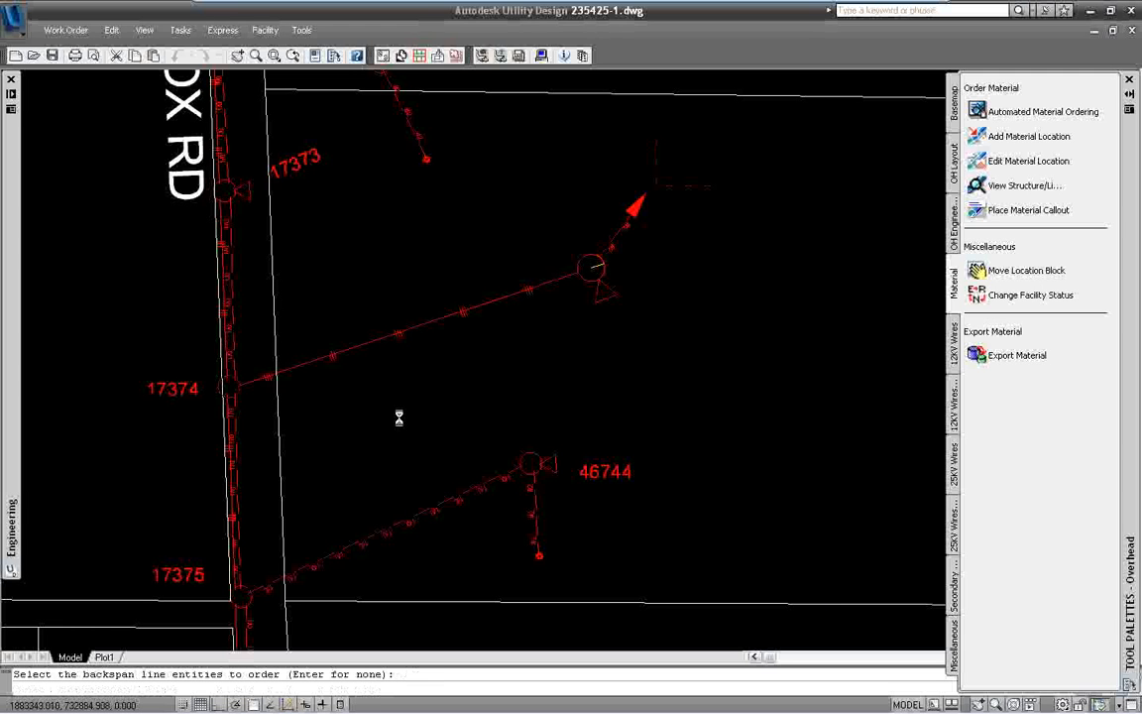
right_click(401, 424)
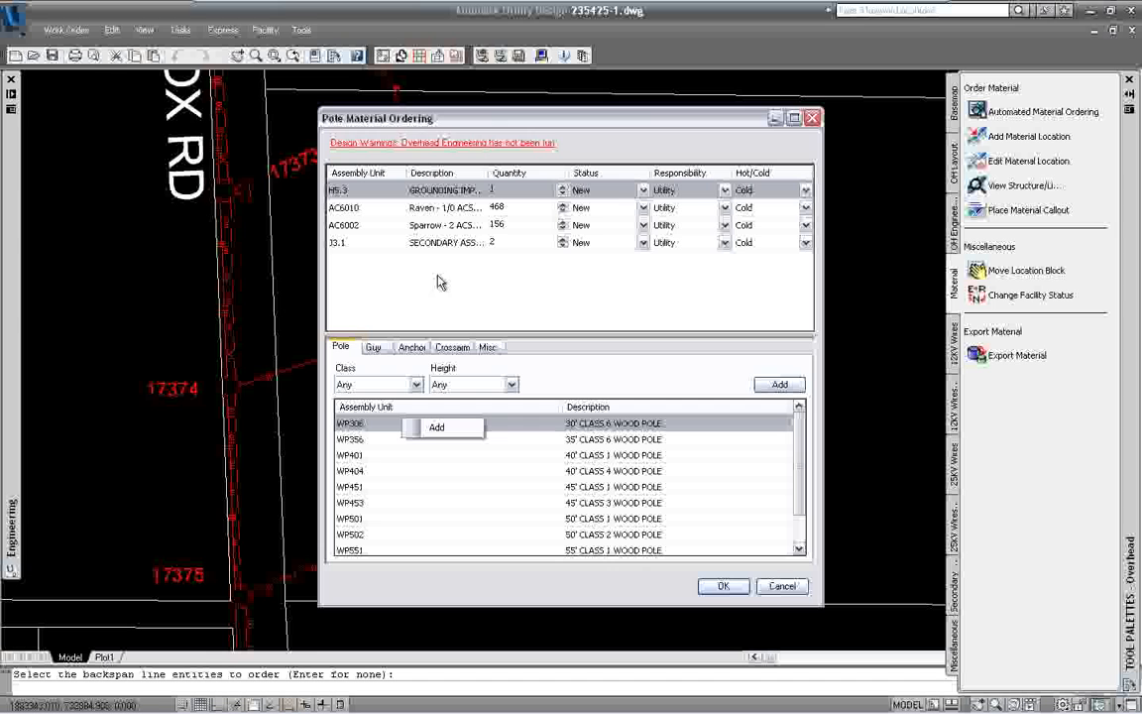
click(726, 587)
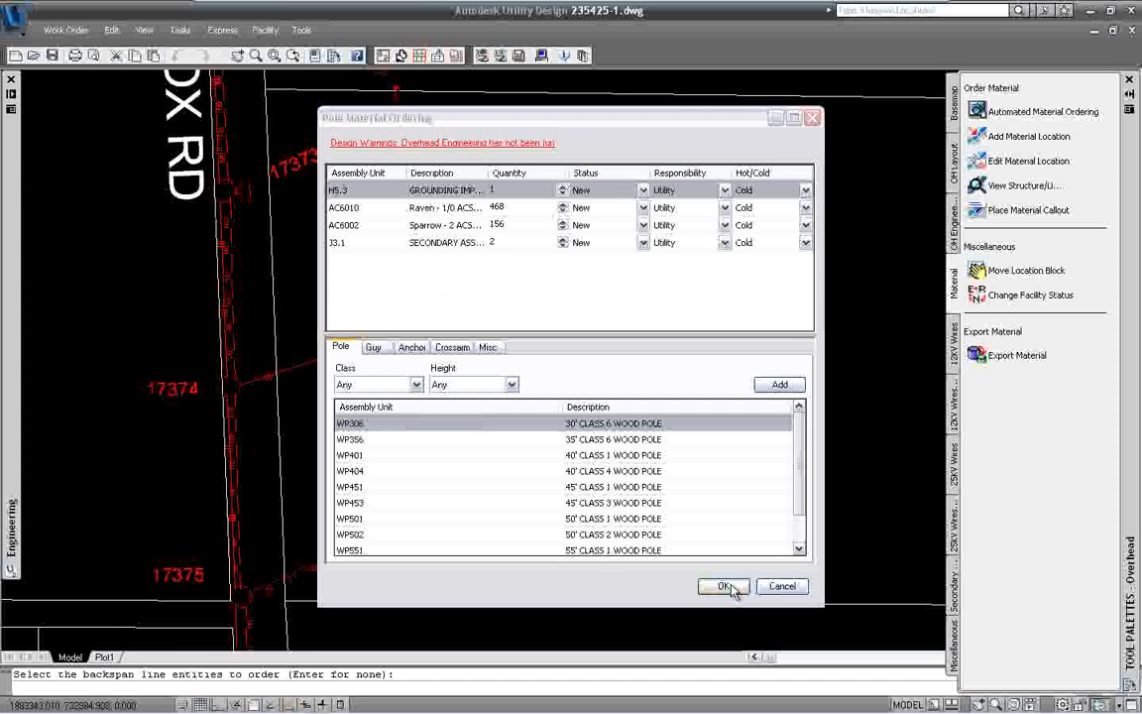
key(Return)
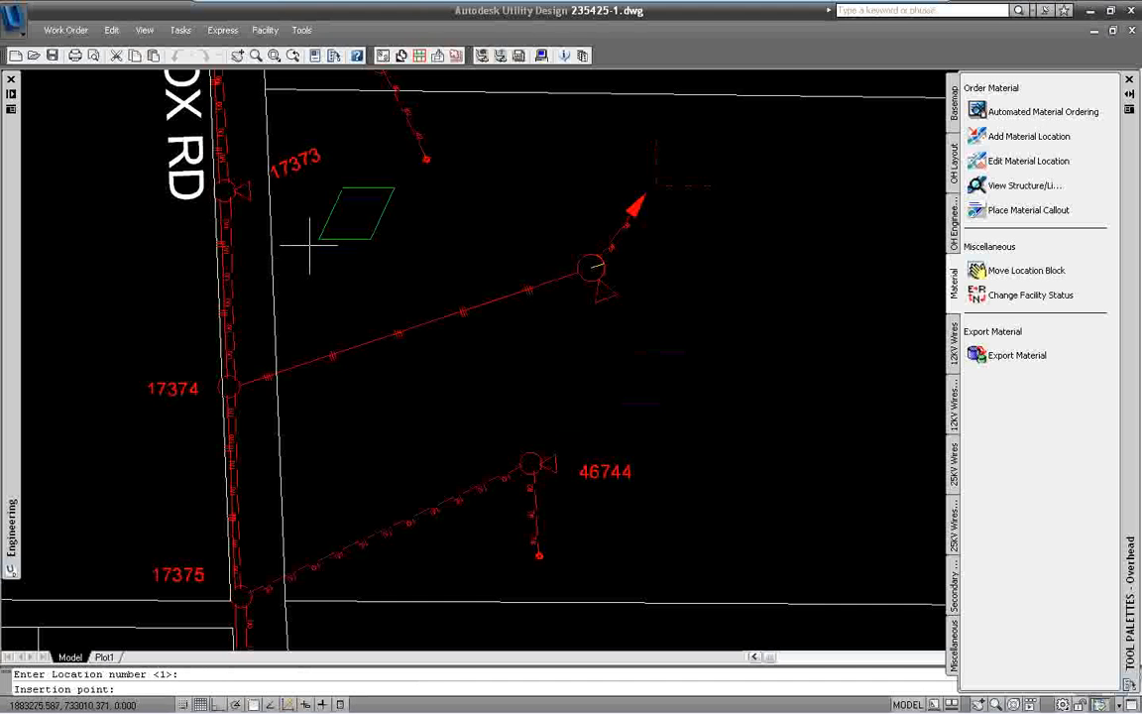
click(359, 214)
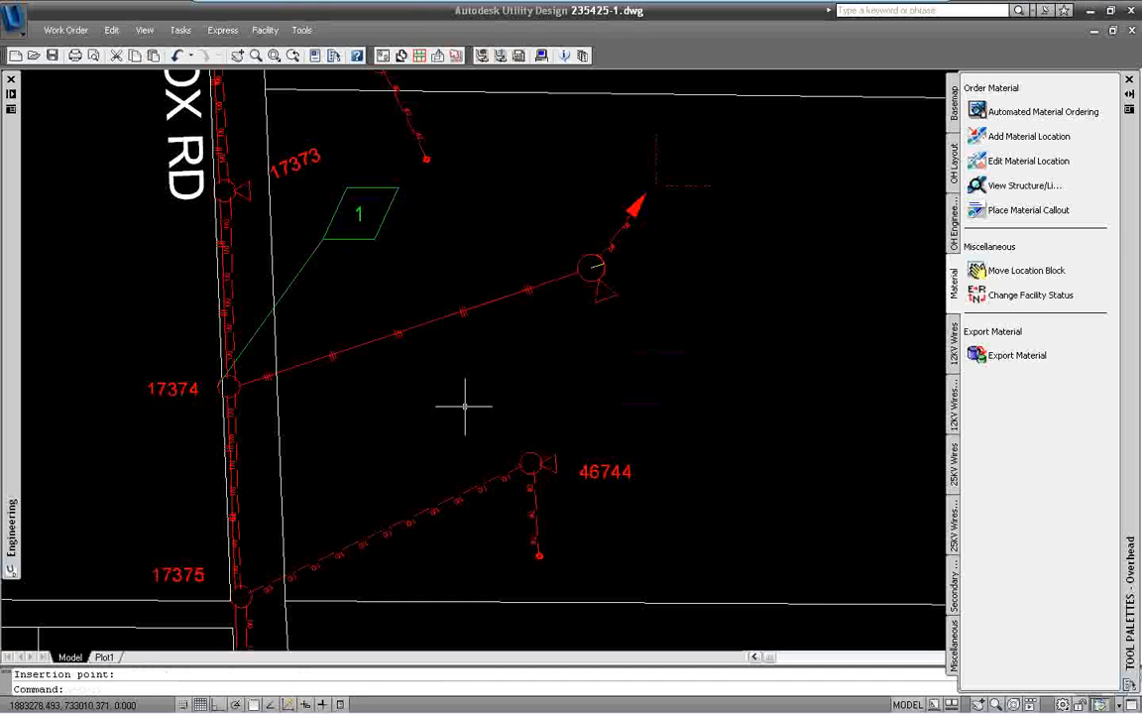
- Order material automatically for the new transformer pole with its backspan from pole 17374, and place location block 2 beside it
click(1044, 111)
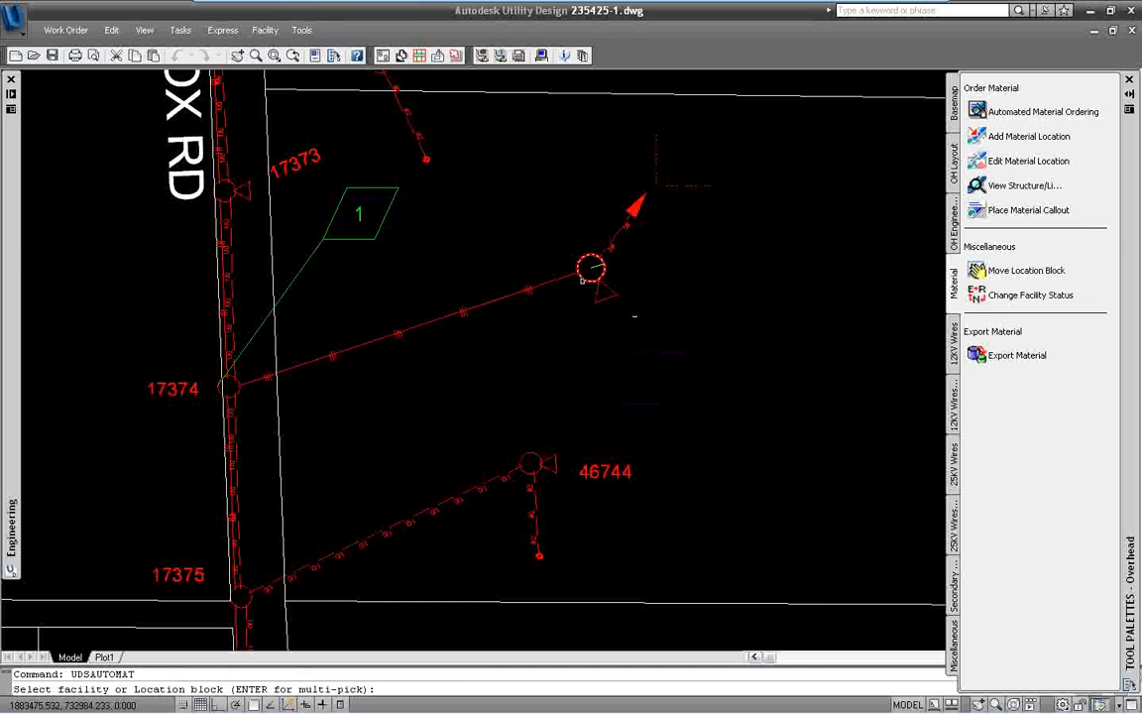
click(591, 281)
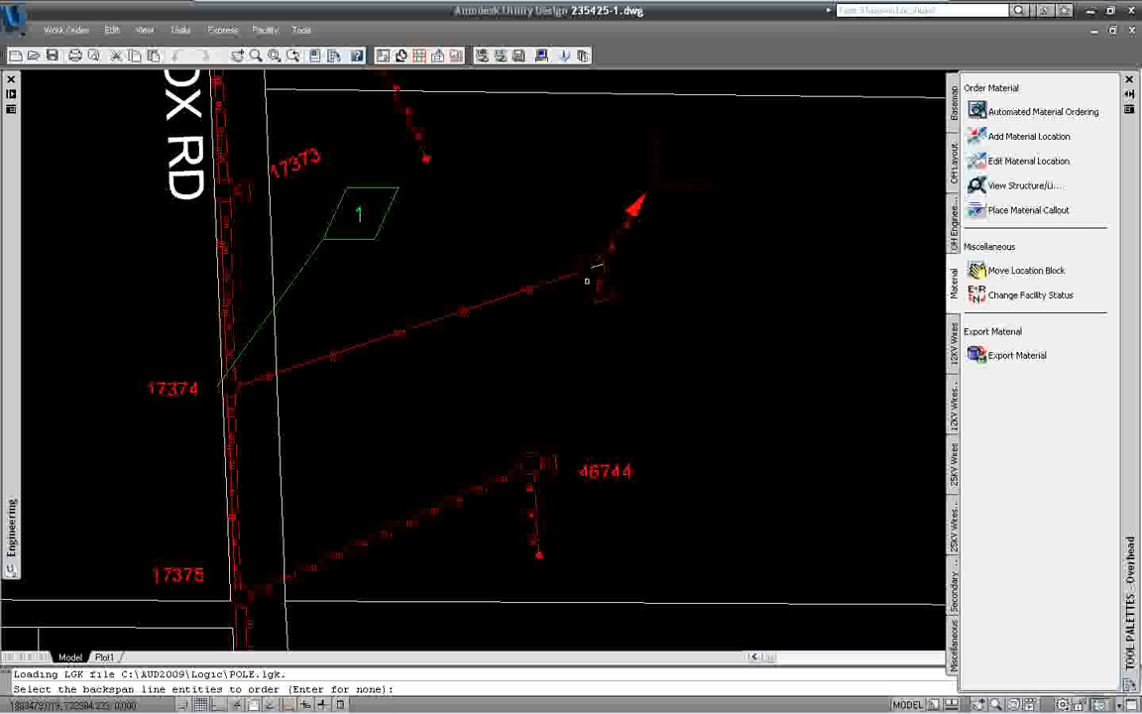
click(516, 290)
key(Return)
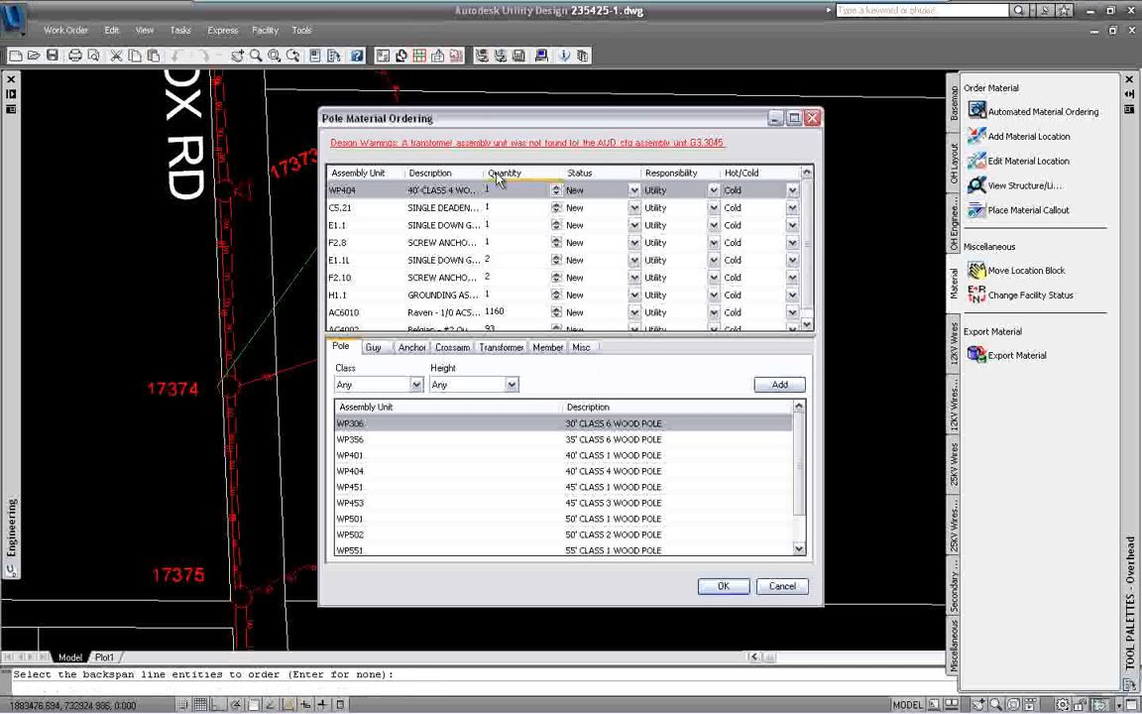
click(653, 145)
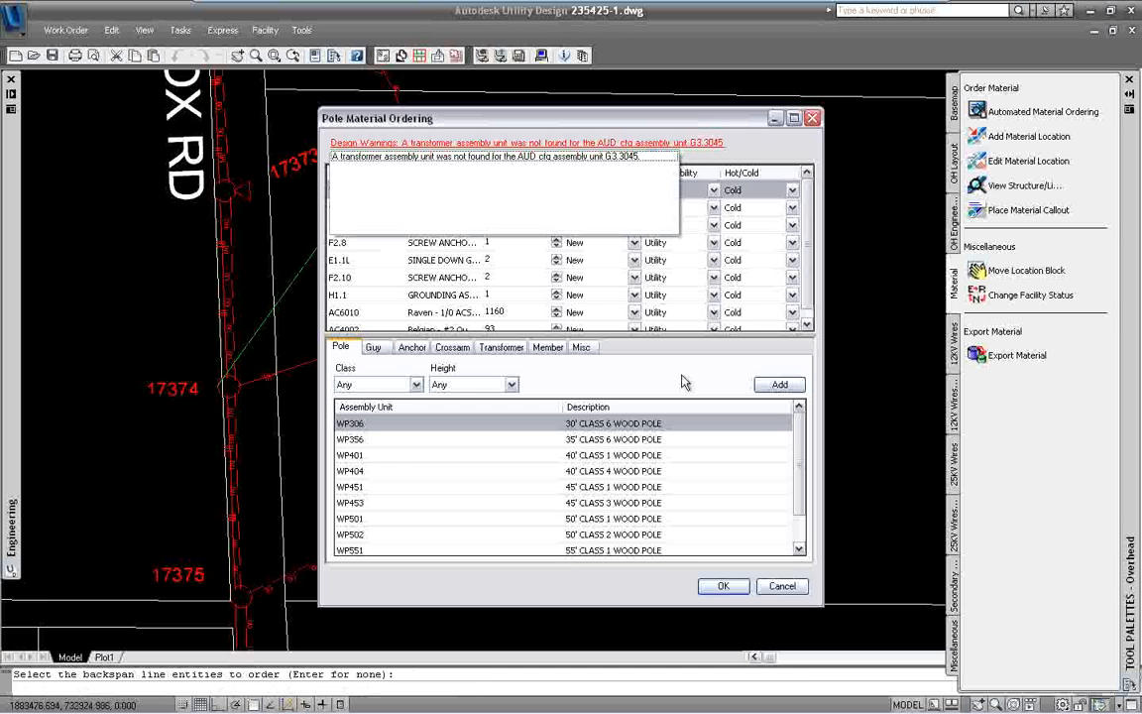
click(730, 587)
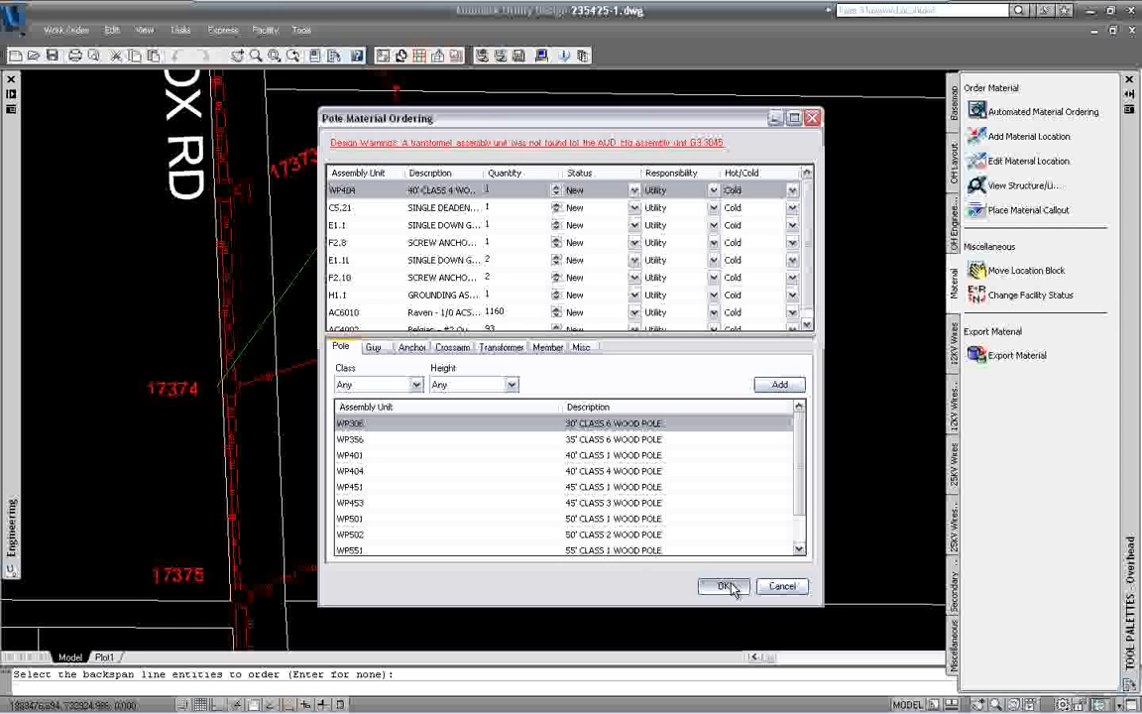
key(Return)
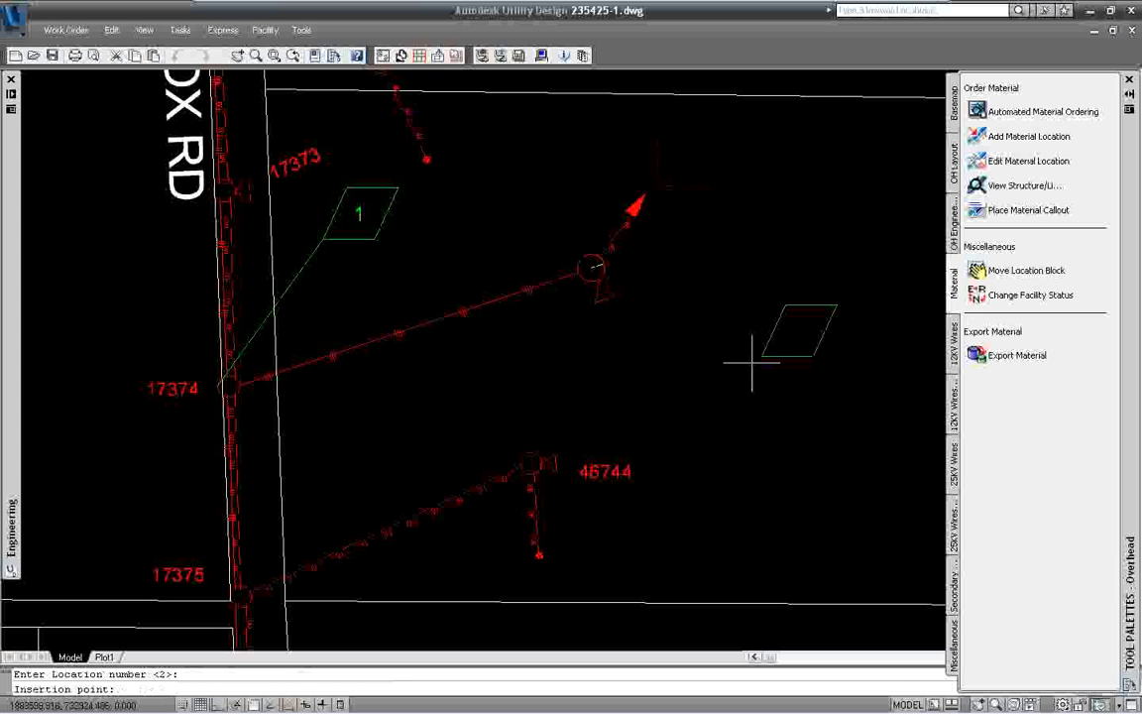
click(760, 349)
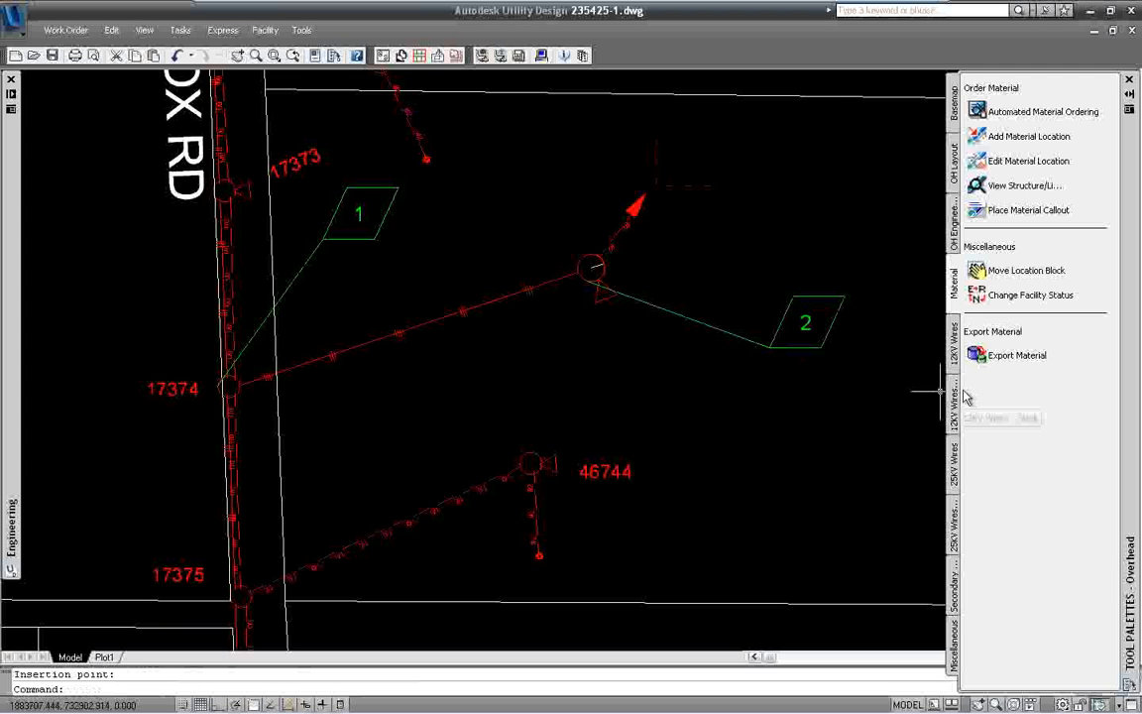
- Export the ordered material and review the Job Summary report for job 241521
click(983, 358)
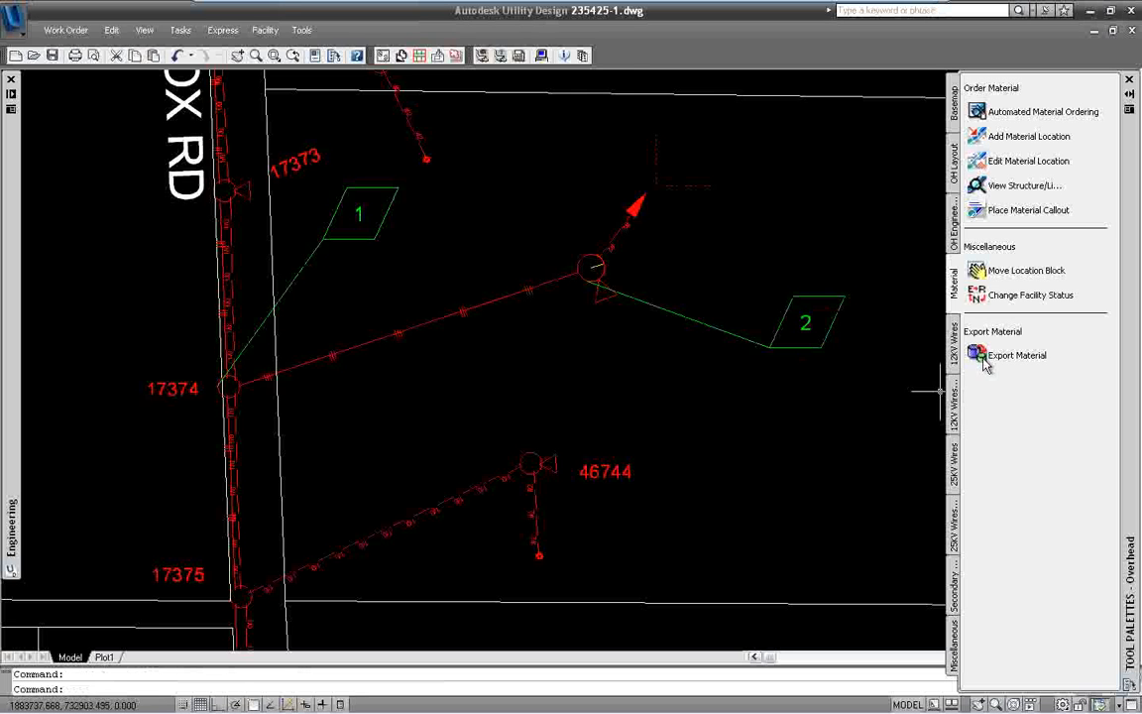
click(584, 57)
click(30, 95)
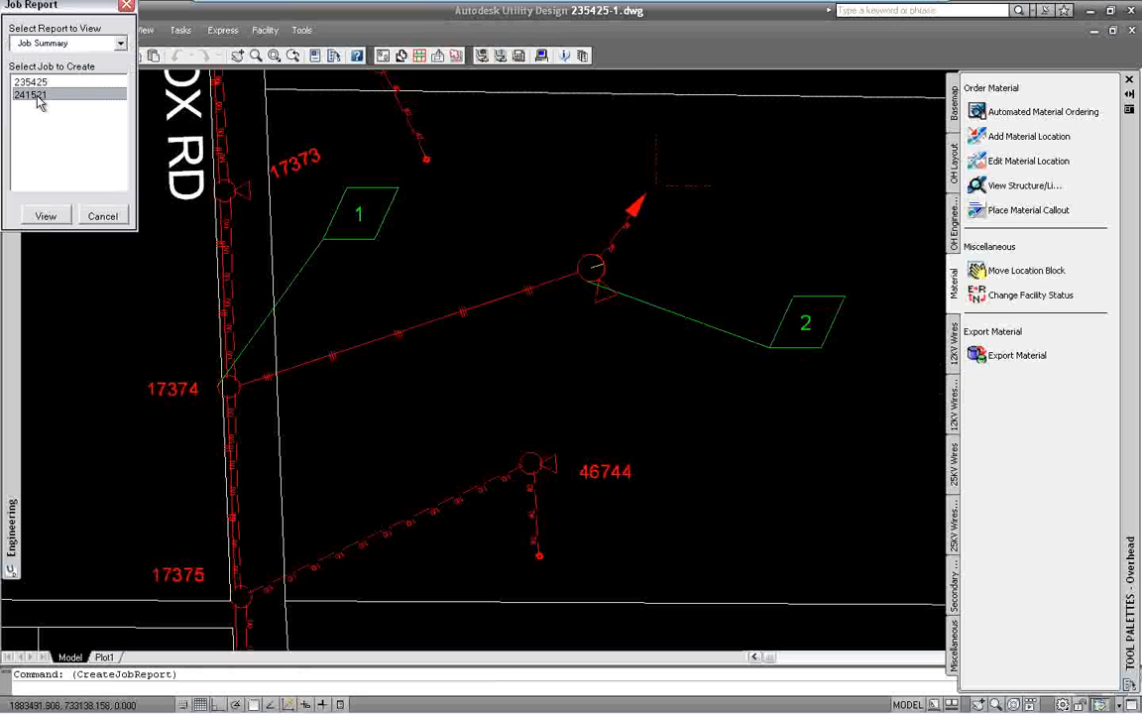
click(48, 217)
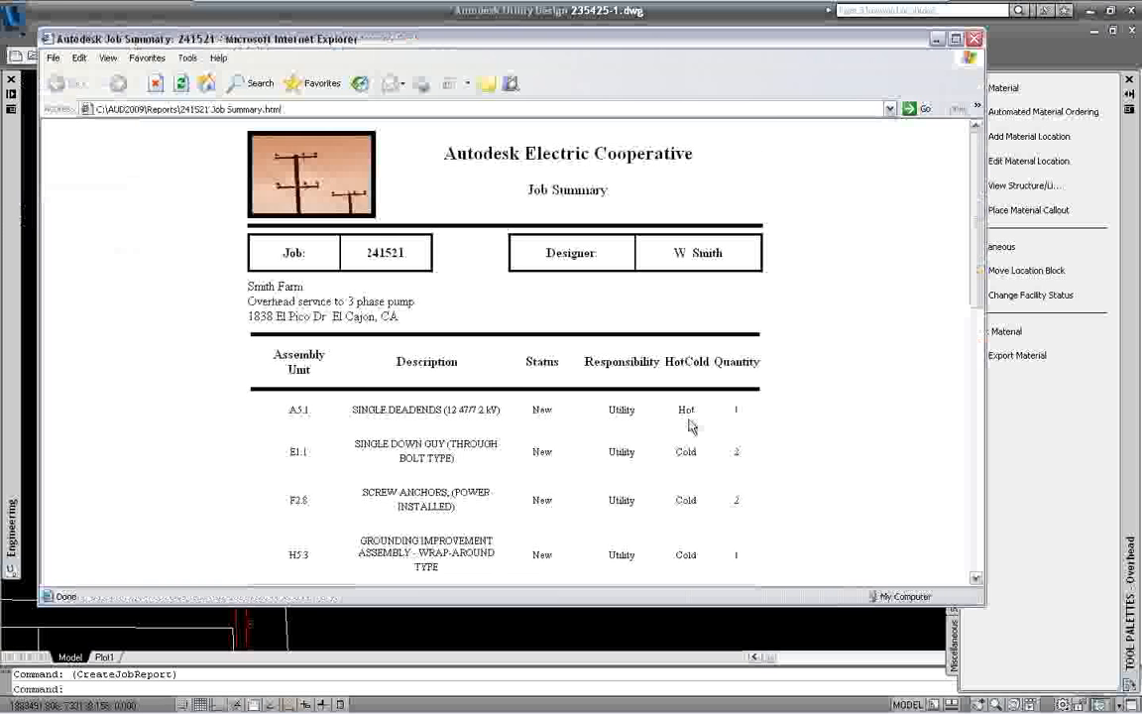
scroll(691, 427, down, 4)
scroll(737, 483, down, 3)
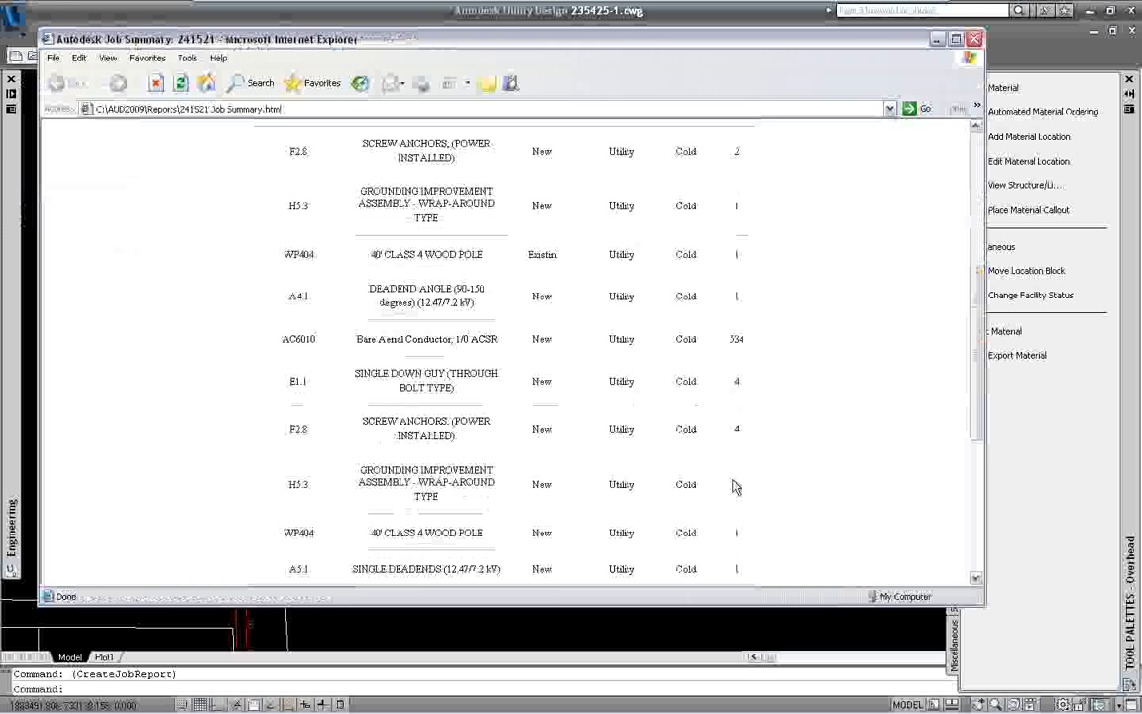
click(975, 39)
- Insert a 1"=100' staking sheet plot and examine its job details and the table rows for locations 1 and 2
click(952, 115)
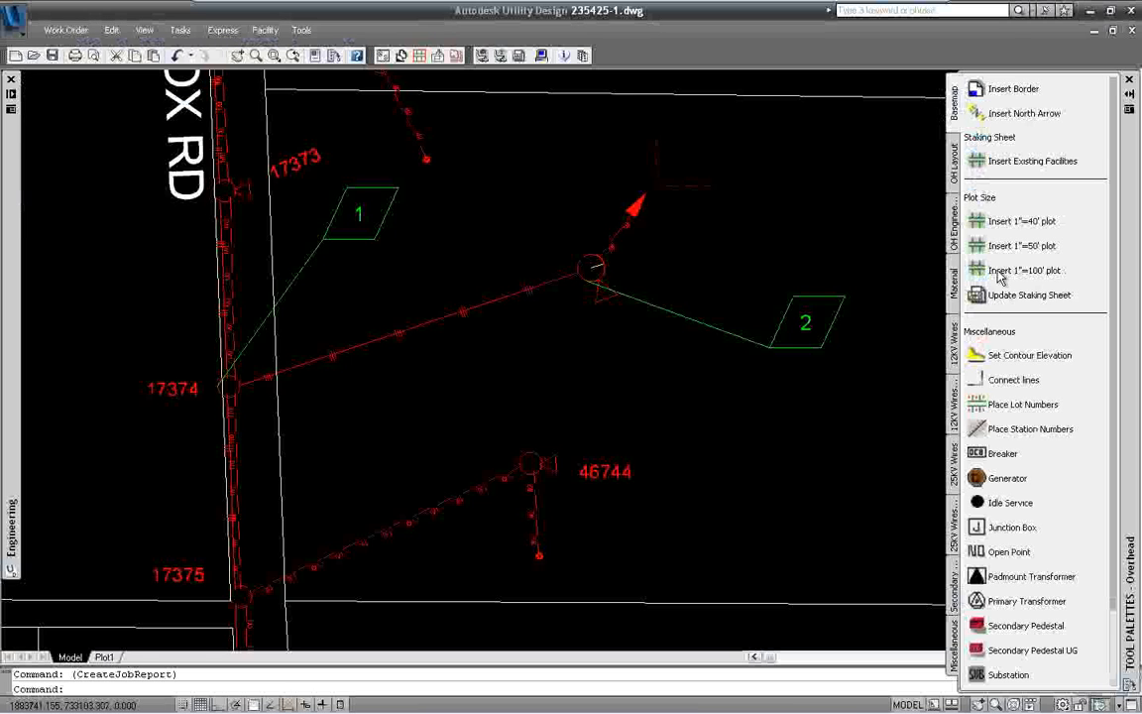
click(1000, 270)
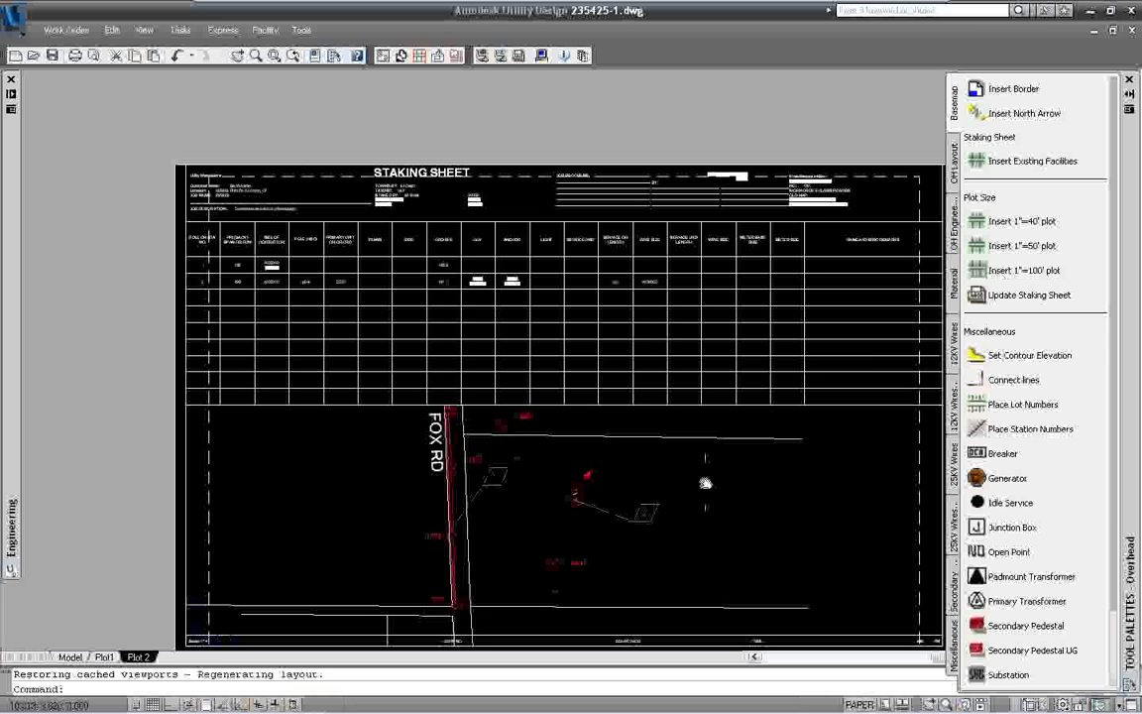
middle_drag(705, 483, 617, 429)
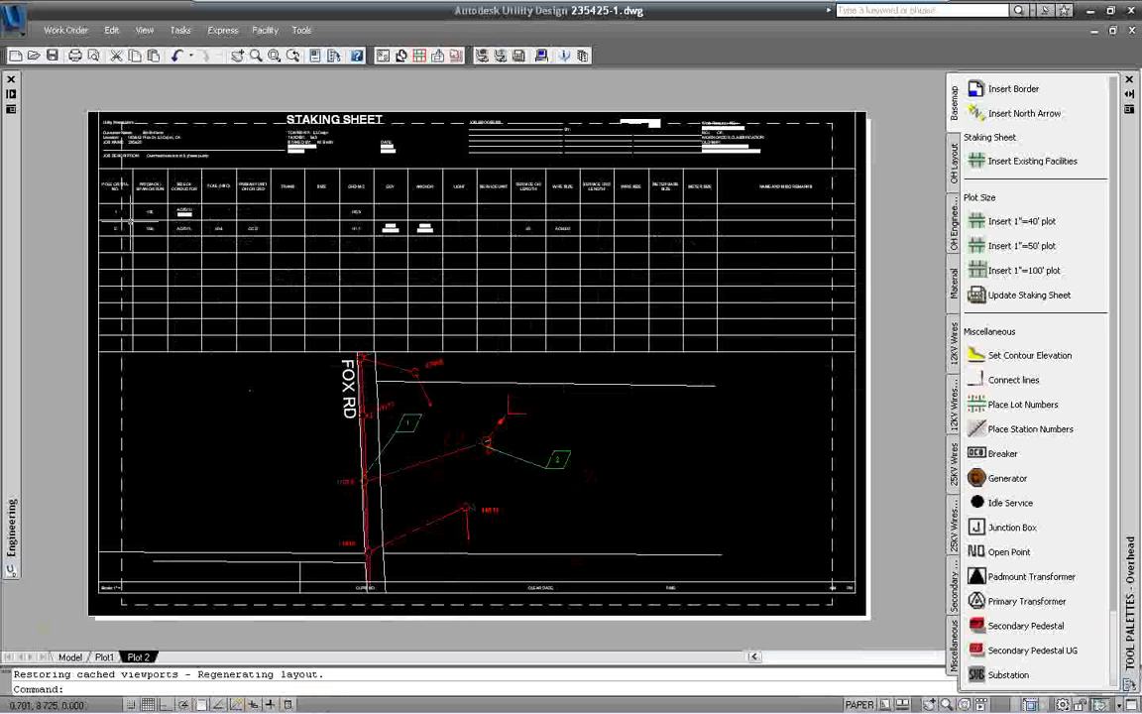
scroll(122, 192, up, 2)
scroll(122, 191, up, 3)
middle_drag(141, 260, 130, 467)
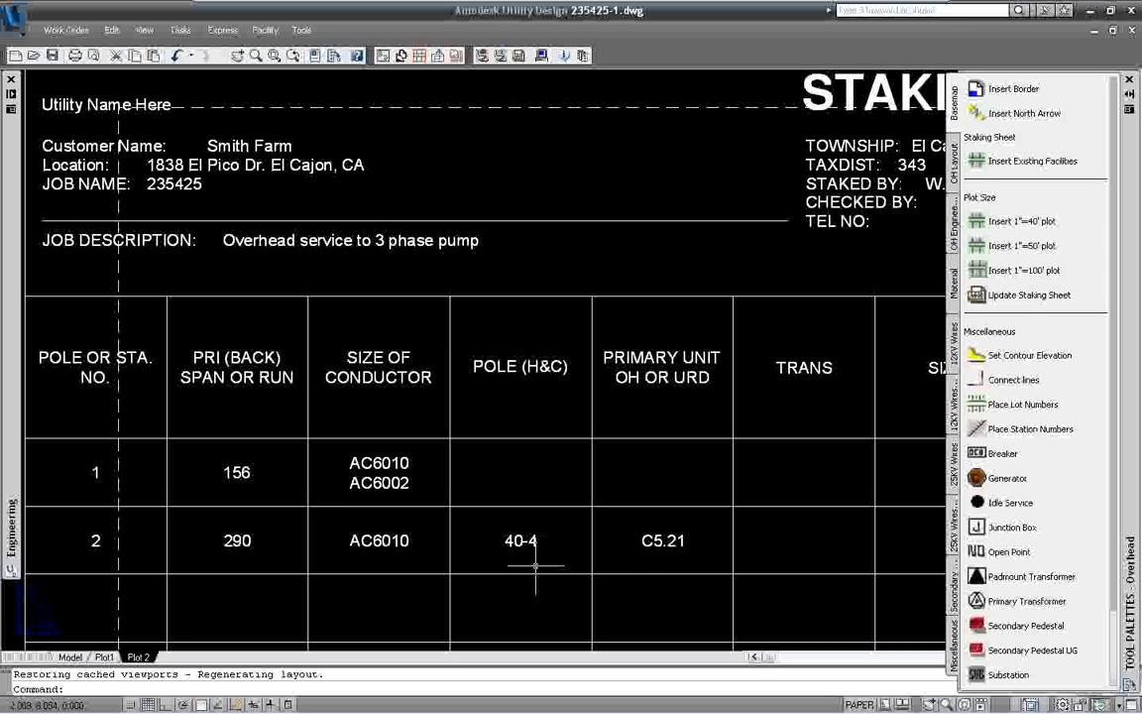
mouse_move(650, 581)
middle_down()
mouse_move(623, 533)
mouse_move(432, 382)
mouse_move(390, 300)
middle_up()
scroll(567, 508, down, 2)
scroll(567, 508, down, 2)
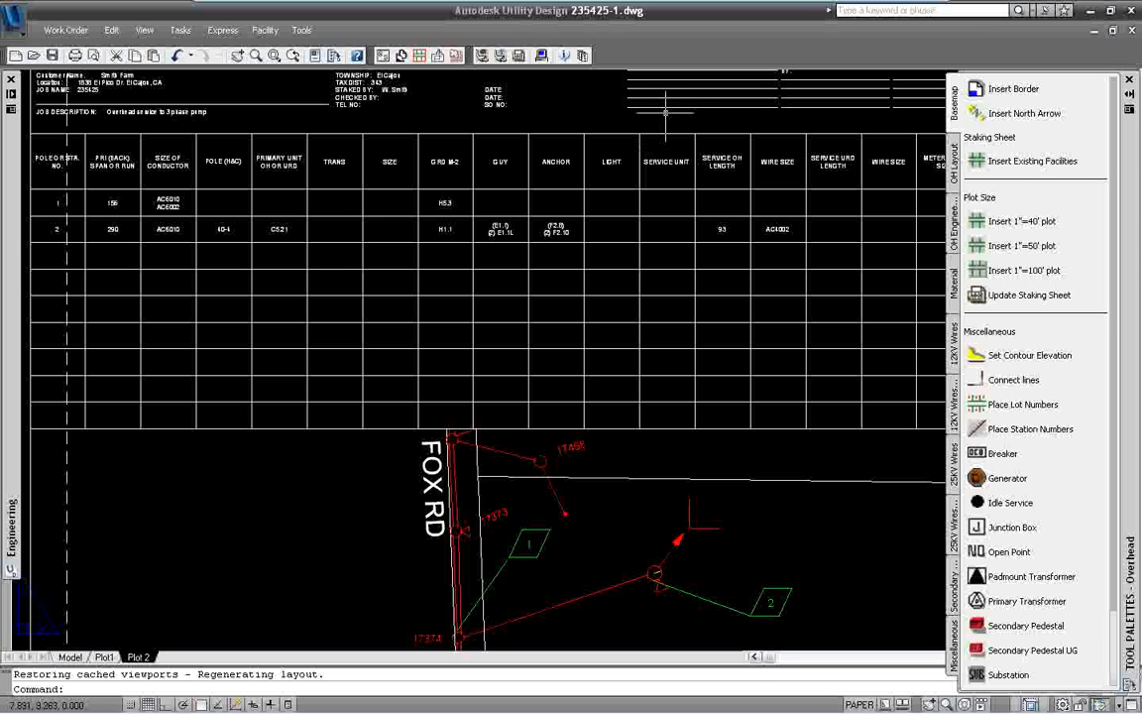
- Minimize the AUD_RUS virtual machine window to return to the host desktop
mouse_move(875, 8)
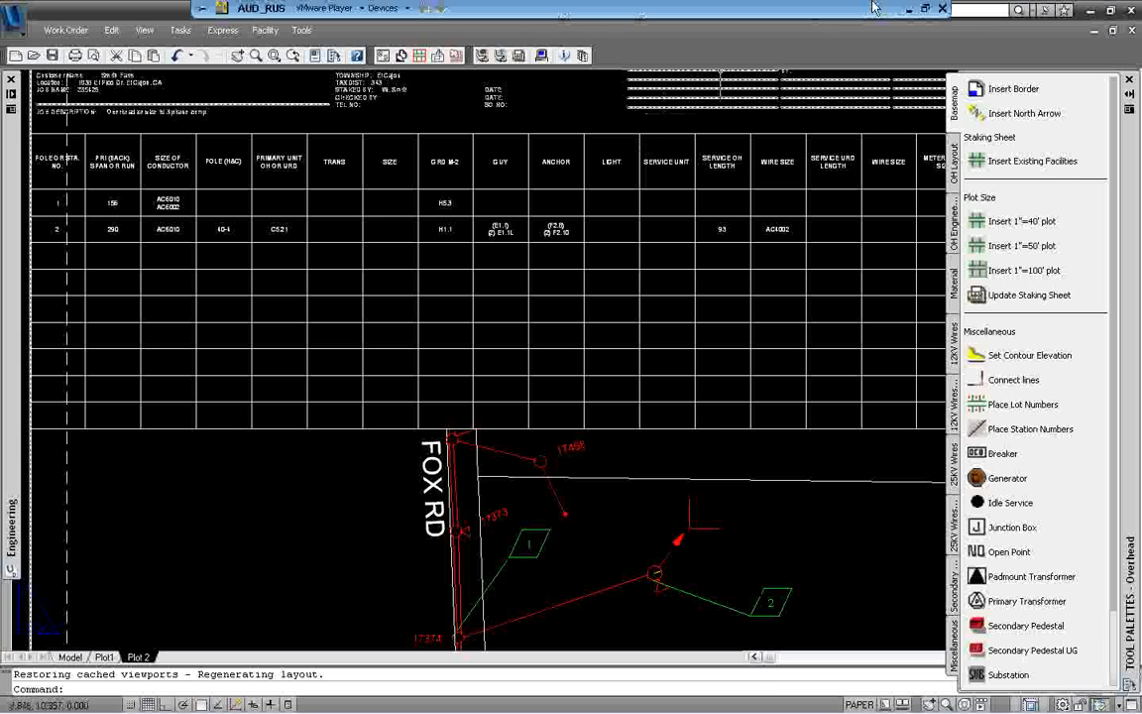
click(908, 9)
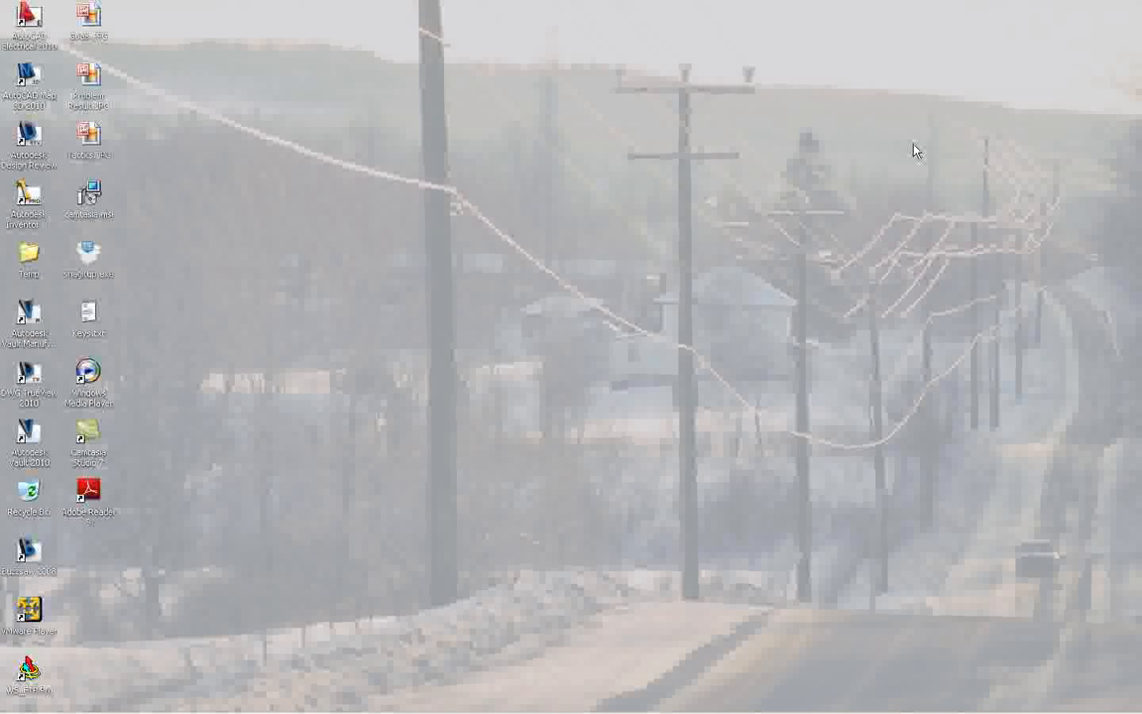